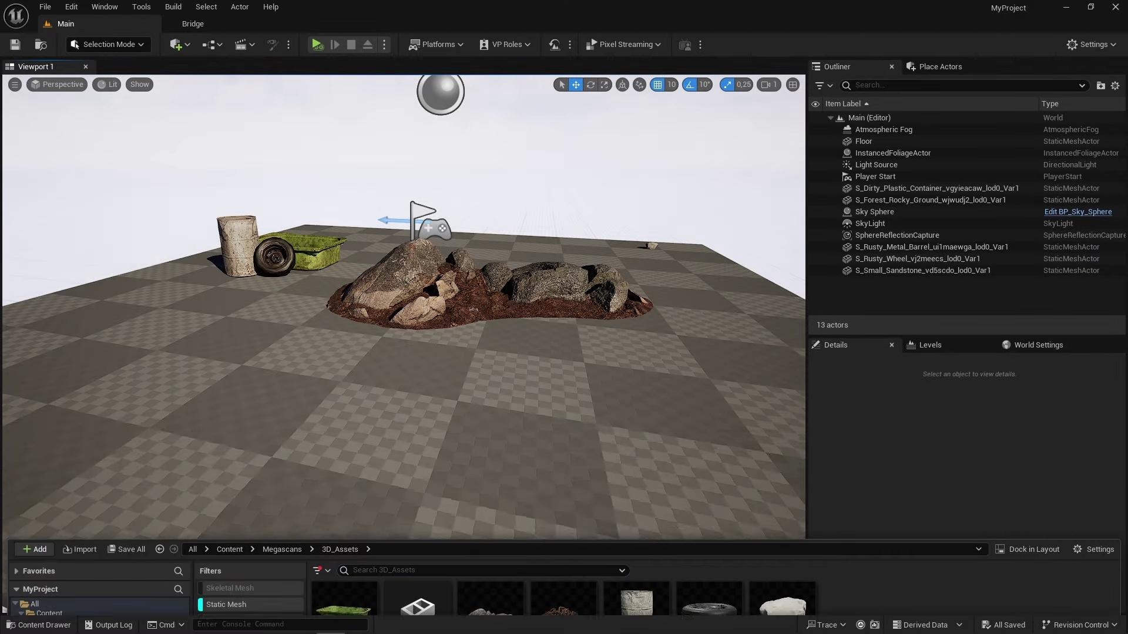
- Bring the viewport camera down toward the rock pile in the Main level
right_click_drag(404, 259, 404, 259)
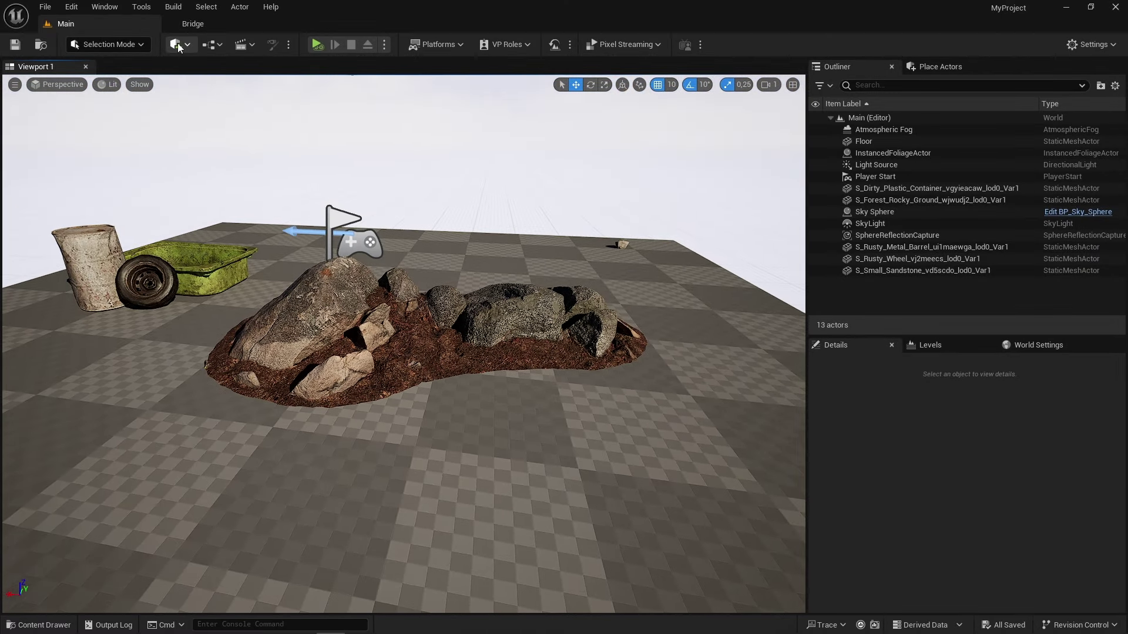
- Open Quixel Bridge from Add, then browse Megascans/3D_Assets to the S_Small_Sandstone mesh
left_click(178, 44)
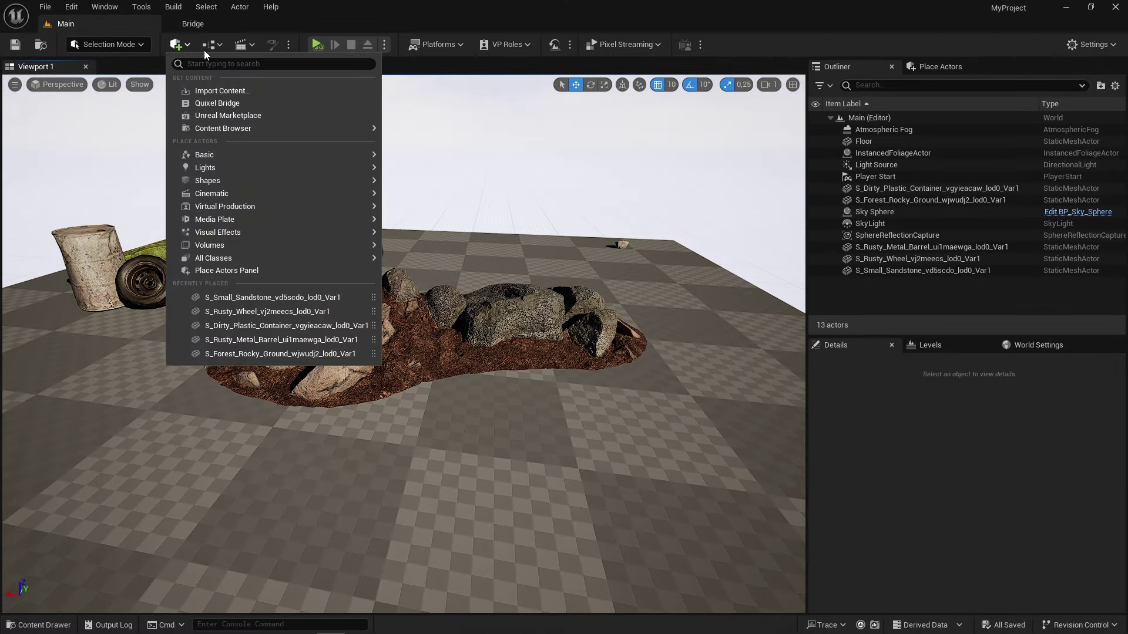
left_click(206, 96)
left_click(84, 26)
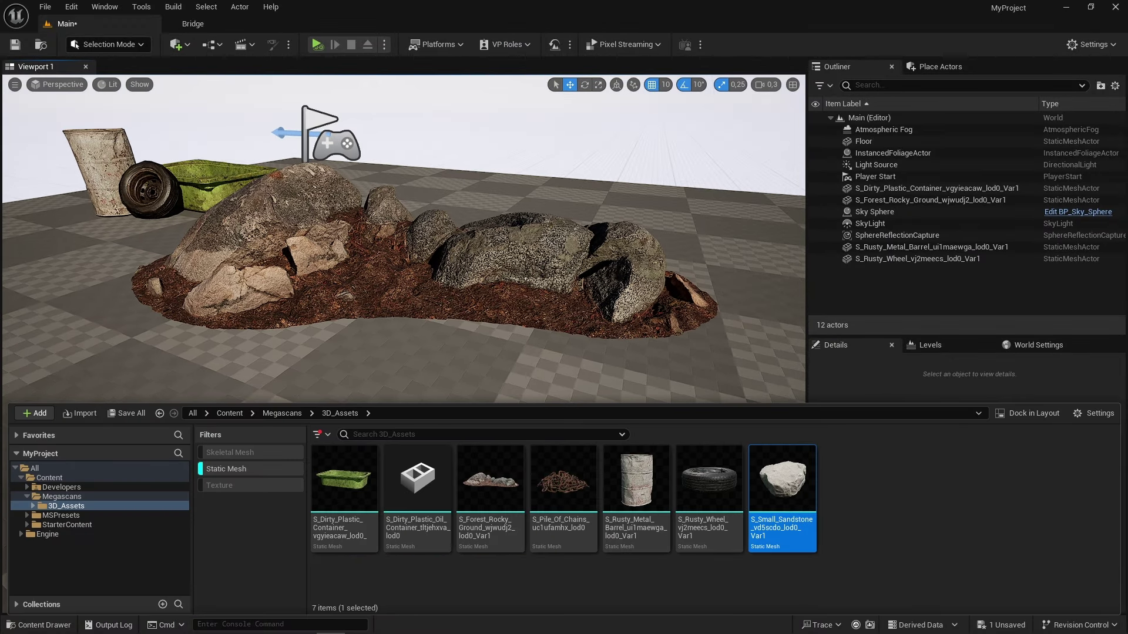
right_click_drag(729, 381, 729, 381)
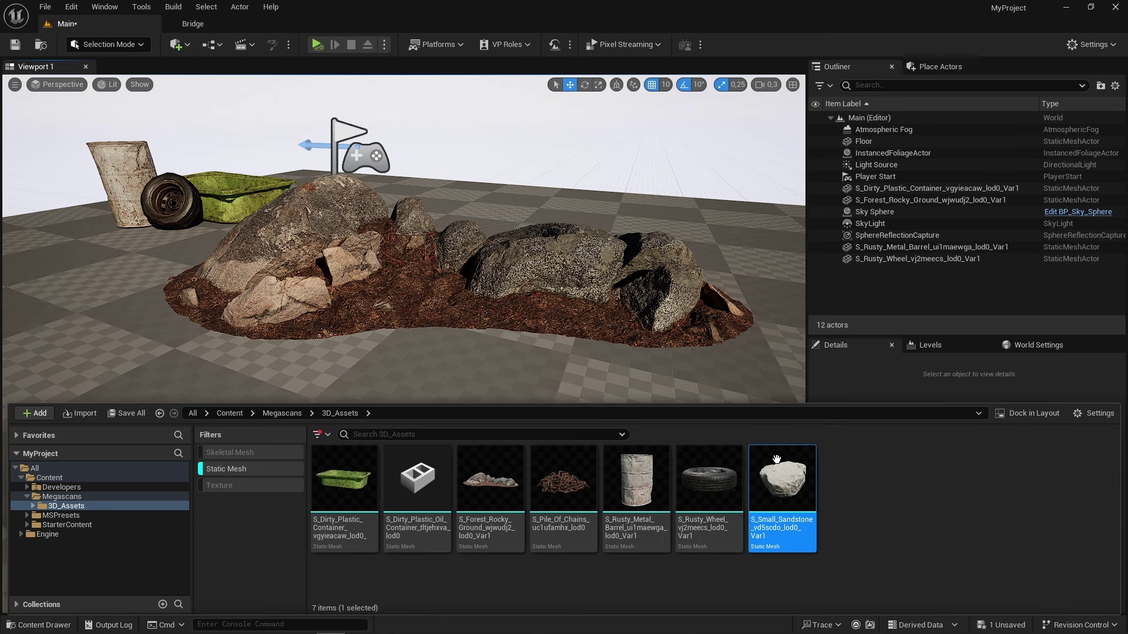
mouse_move(776, 462)
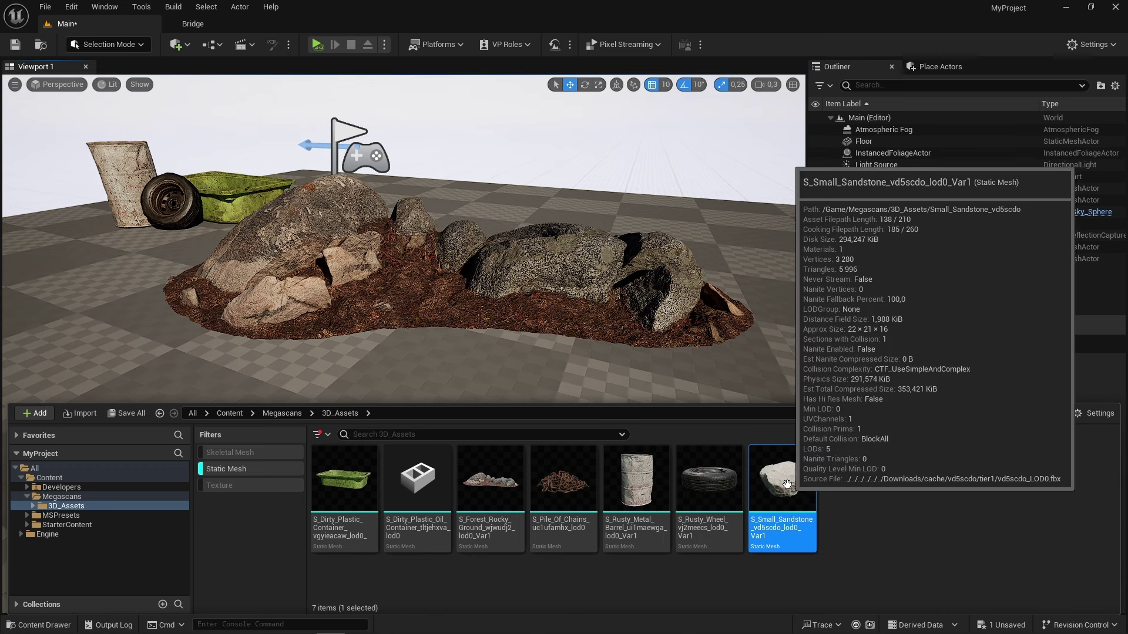
- Open S_Small_Sandstone in the mesh editor and display its simple collision
double_click(790, 490)
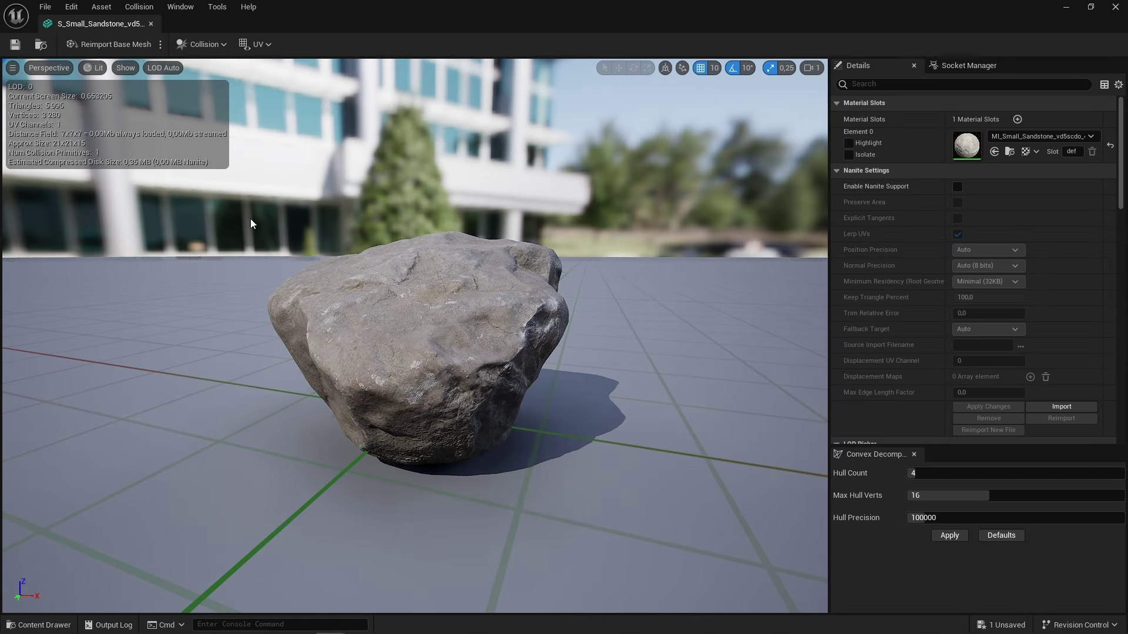
left_click(126, 68)
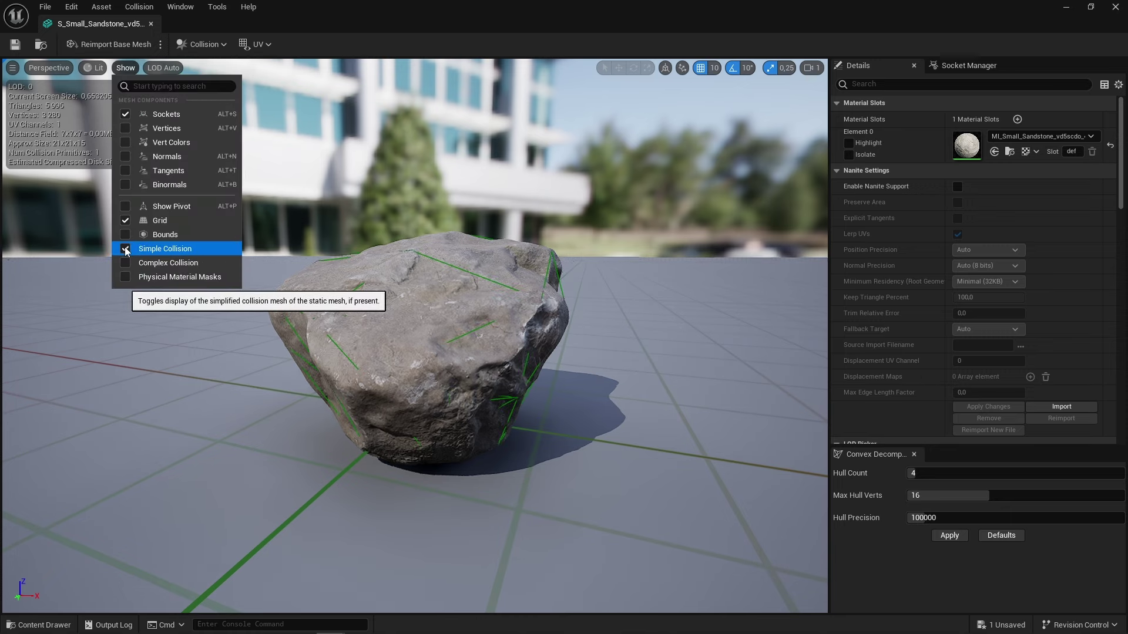
left_click(125, 248)
left_click_drag(322, 328, 491, 290)
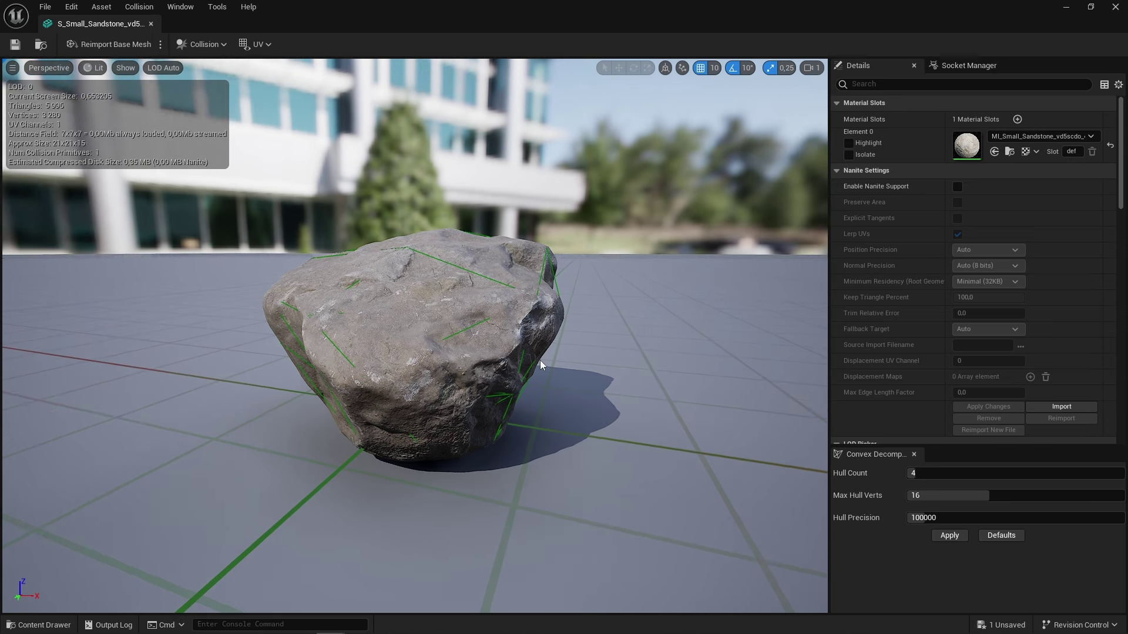
- Rebuild the rock's auto convex collision with 64 hulls and 32 max hull vertices
left_click(921, 477)
left_click(913, 454)
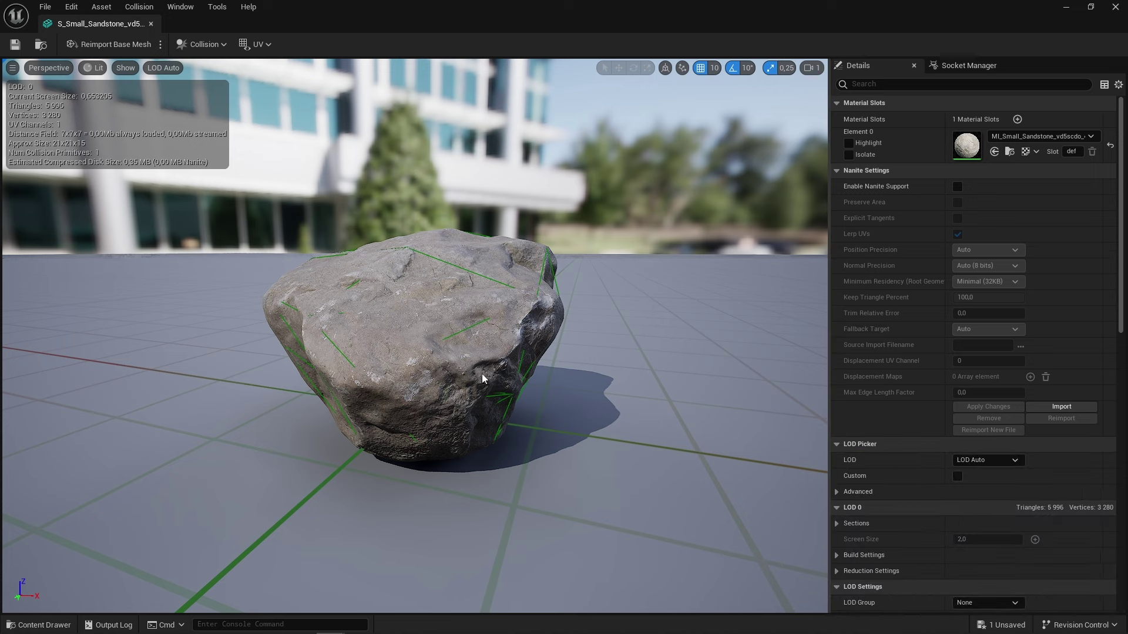
left_click(199, 44)
left_click(222, 280)
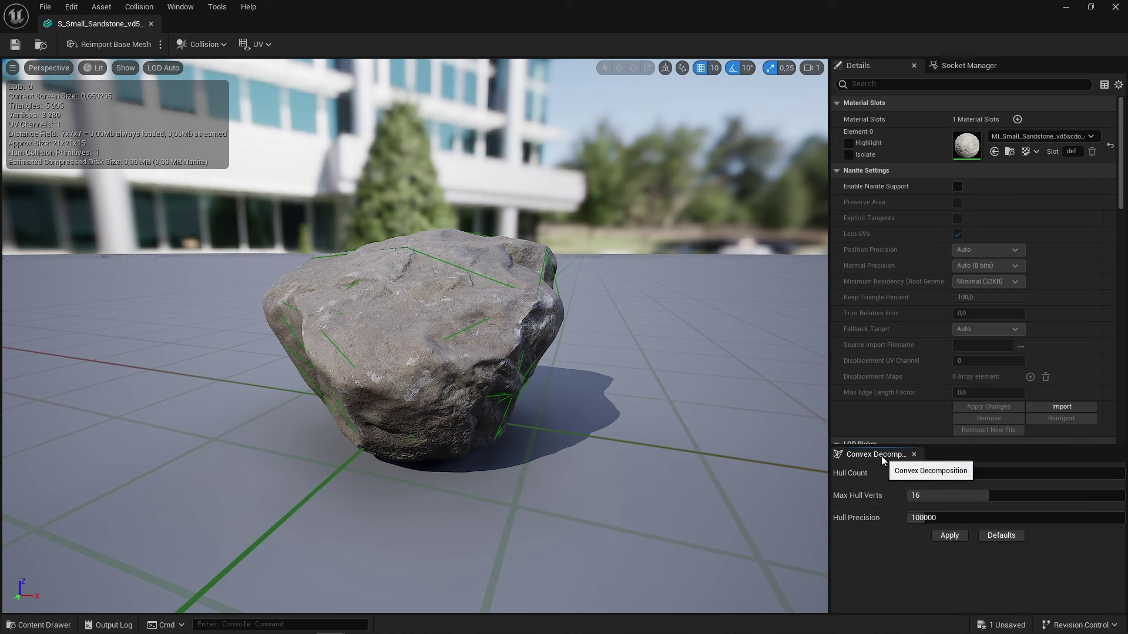
left_click(936, 475)
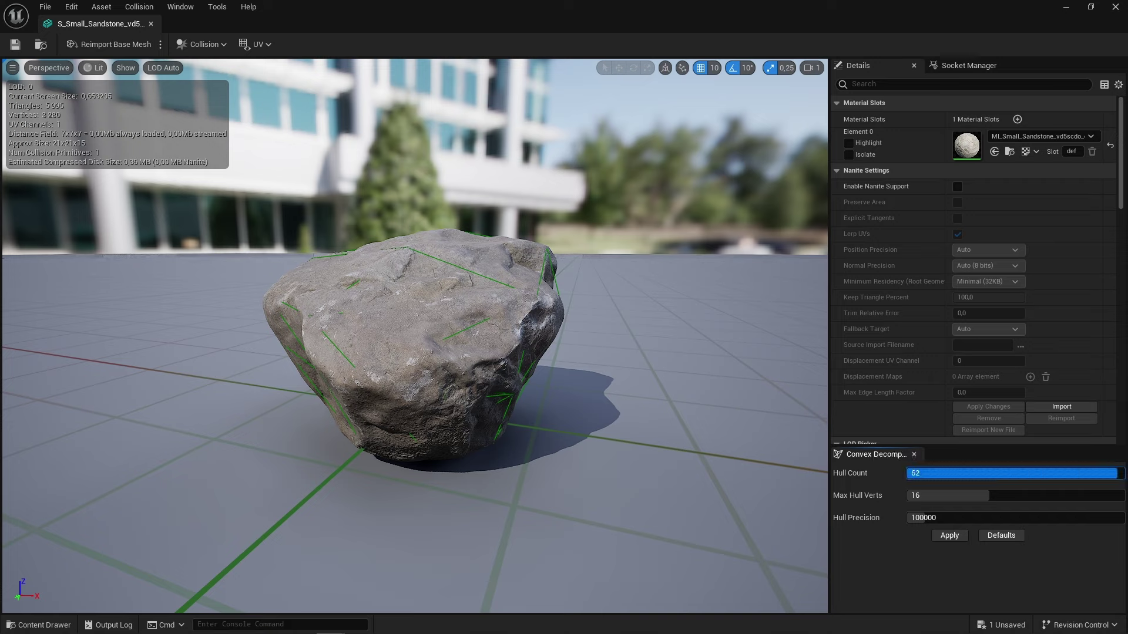
type("64")
key("Return")
left_click_drag(916, 498, 947, 498)
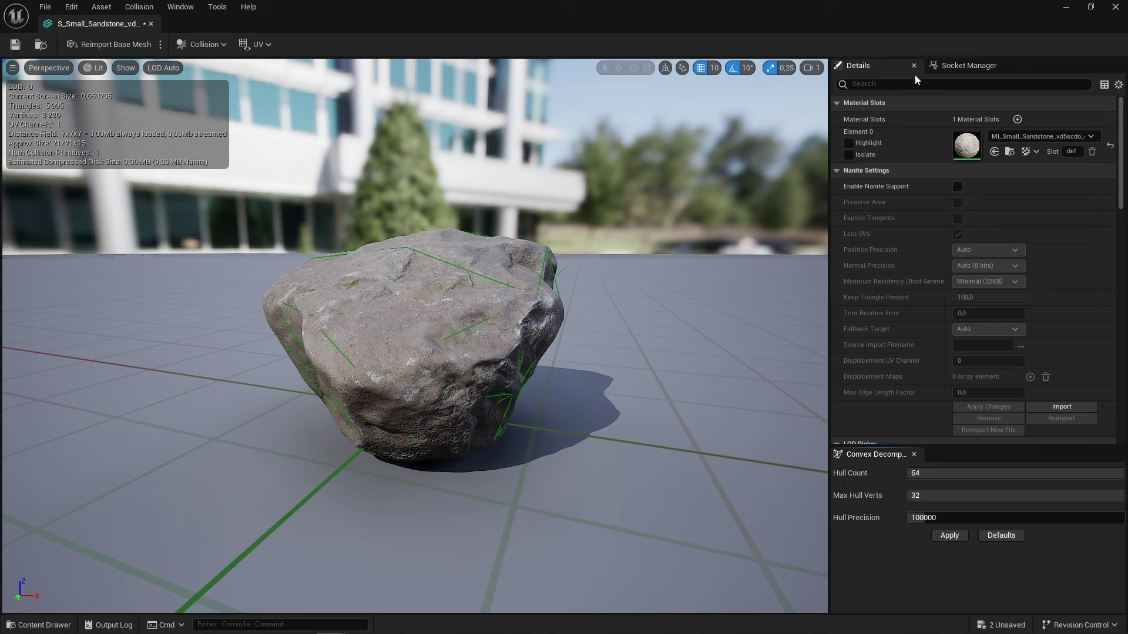
- Keep Simple And Complex collision complexity, save the sandstone mesh, and close its editor
scroll(848, 135, "down", 4)
scroll(848, 135, "down", 5)
scroll(848, 135, "down", 5)
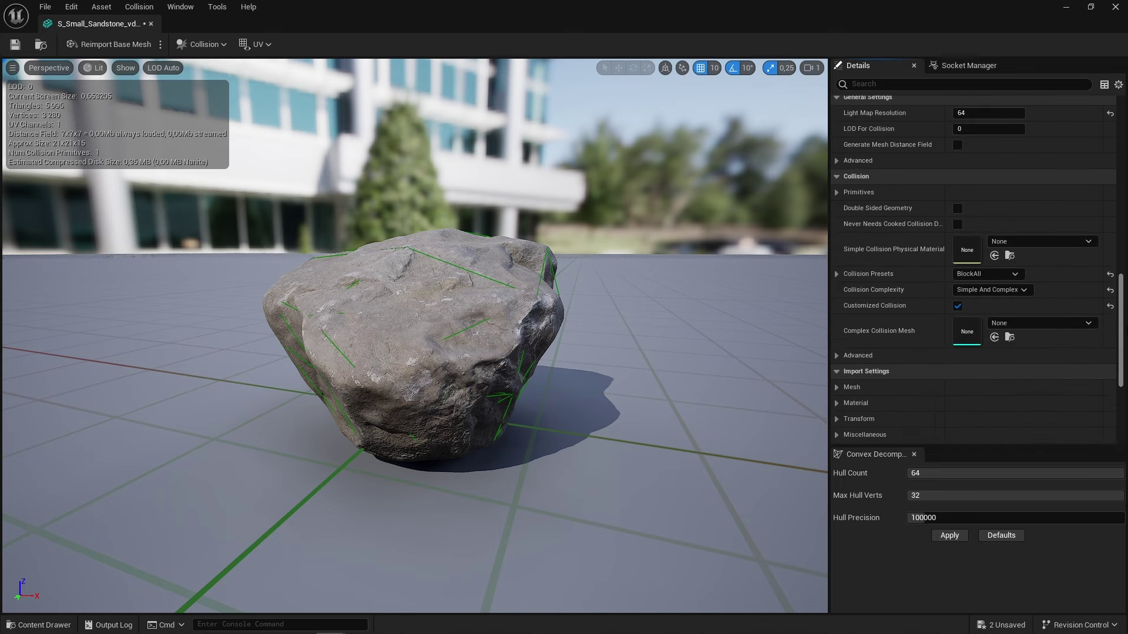
scroll(854, 162, "down", 1)
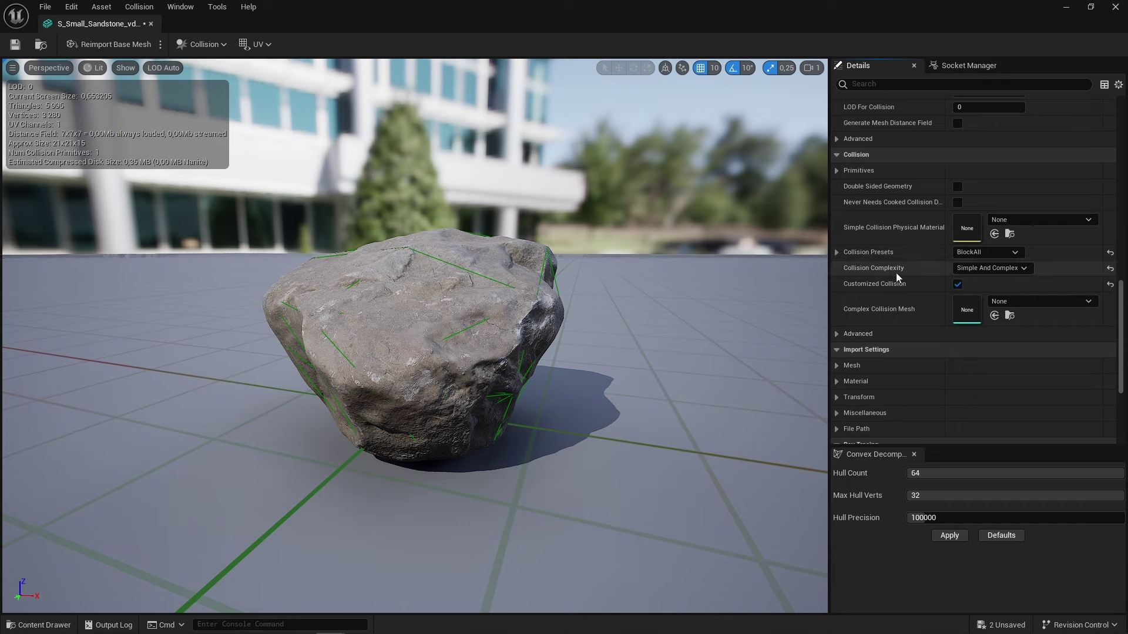
left_click(998, 269)
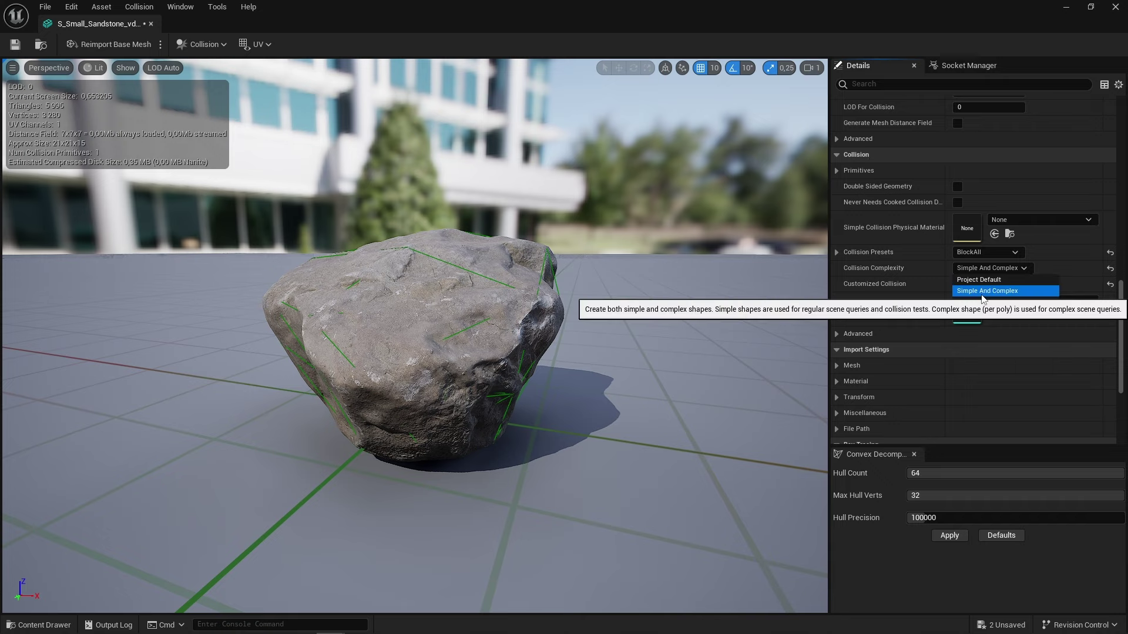
left_click(887, 573)
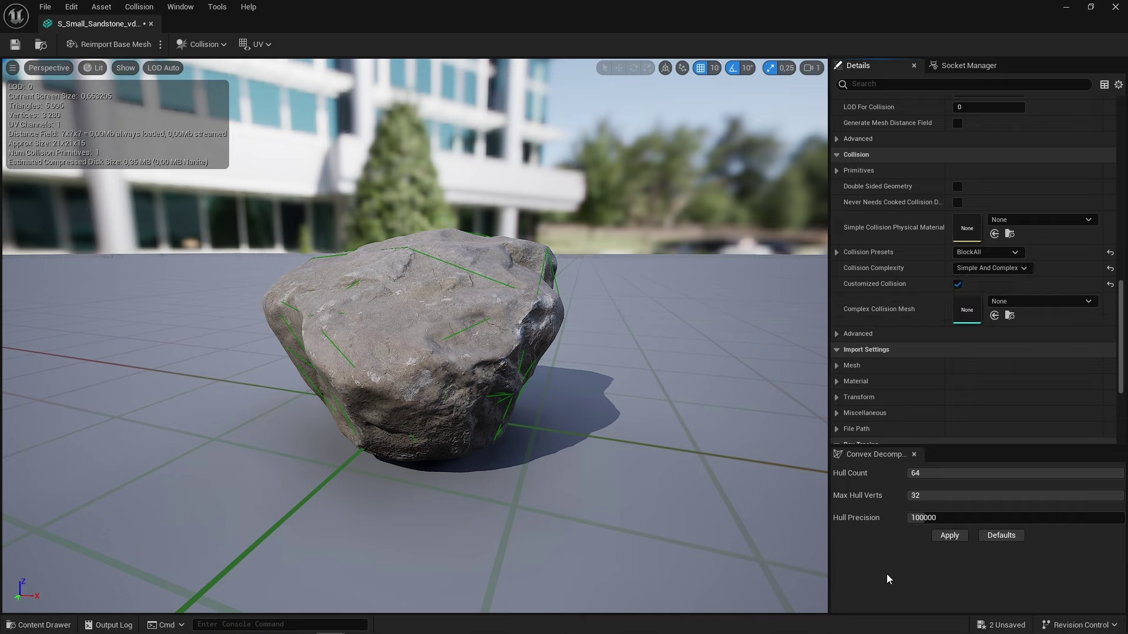
left_click(16, 44)
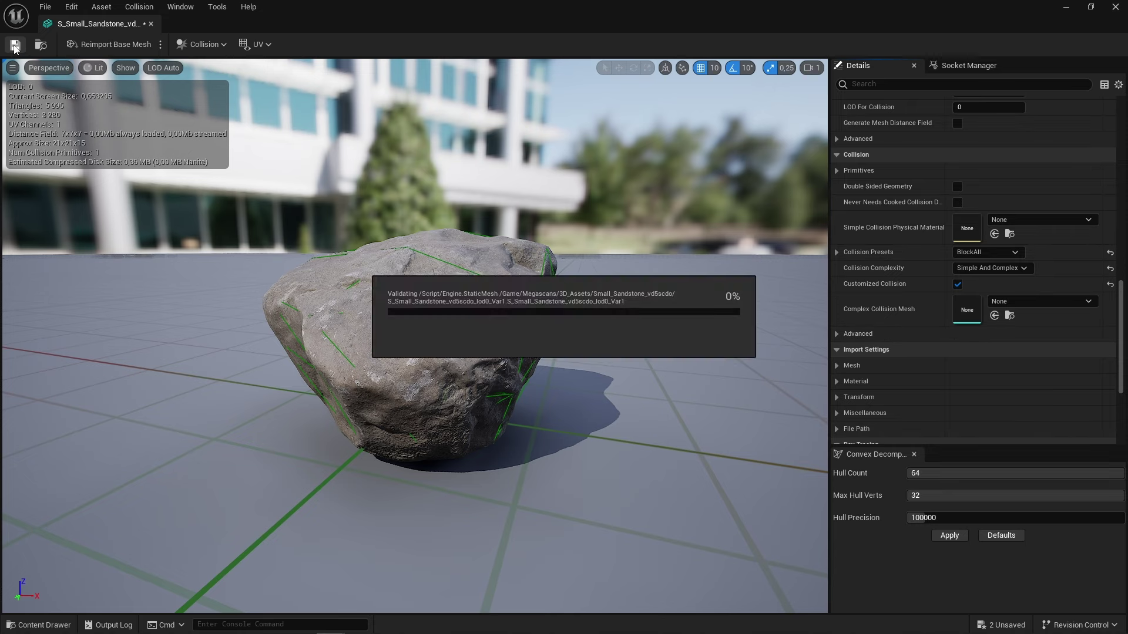
left_click(150, 24)
- Place an S_Small_Sandstone above the rock pile and enable Simulate Physics on it
middle_click_drag(471, 308, 412, 299)
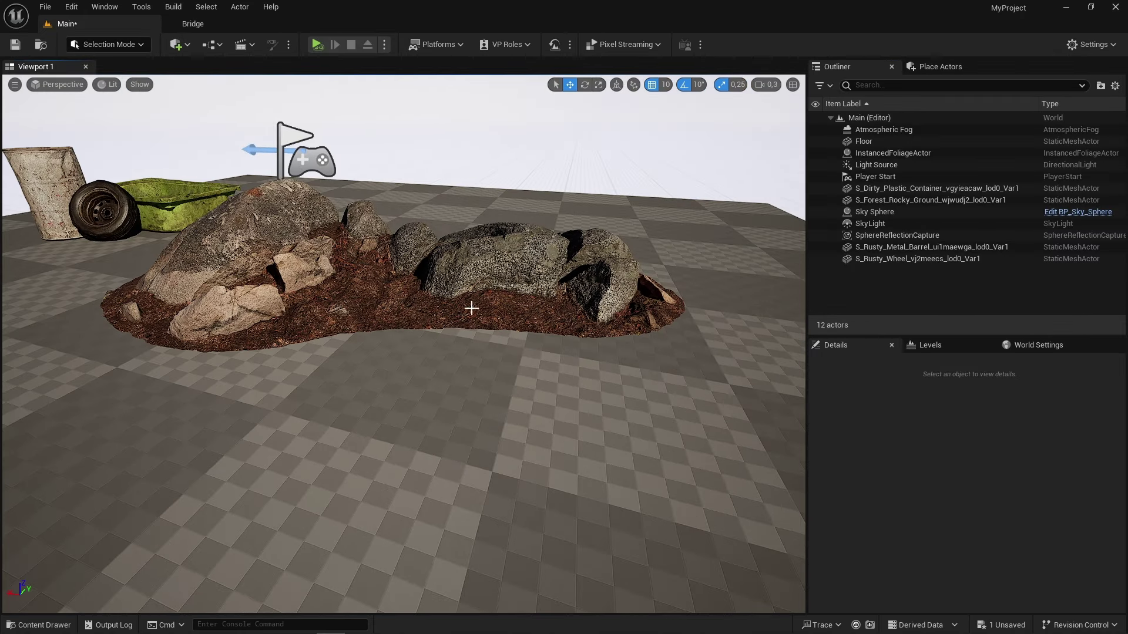
left_click(73, 621)
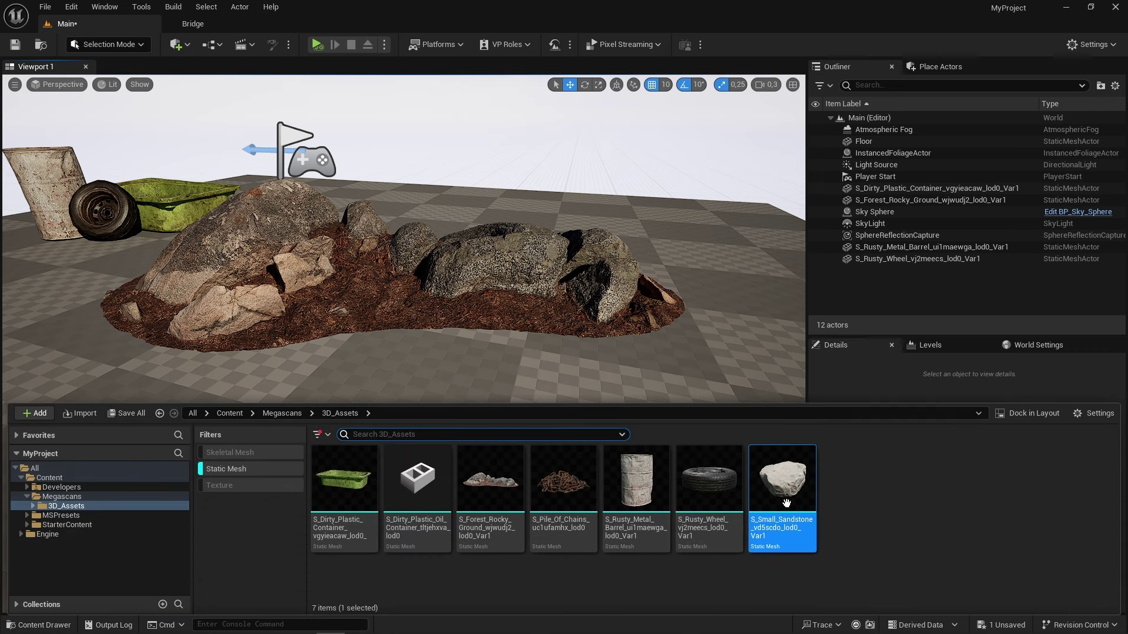
mouse_move(785, 497)
left_mouse_down()
mouse_move(370, 312)
mouse_move(392, 382)
mouse_move(383, 281)
left_mouse_up()
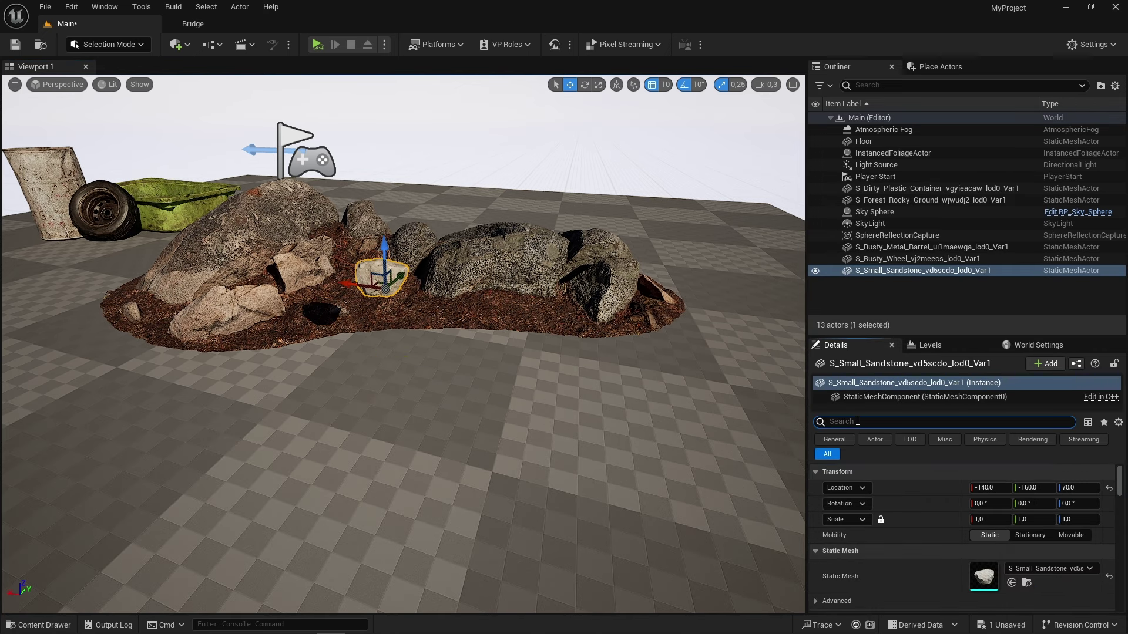
type("phy")
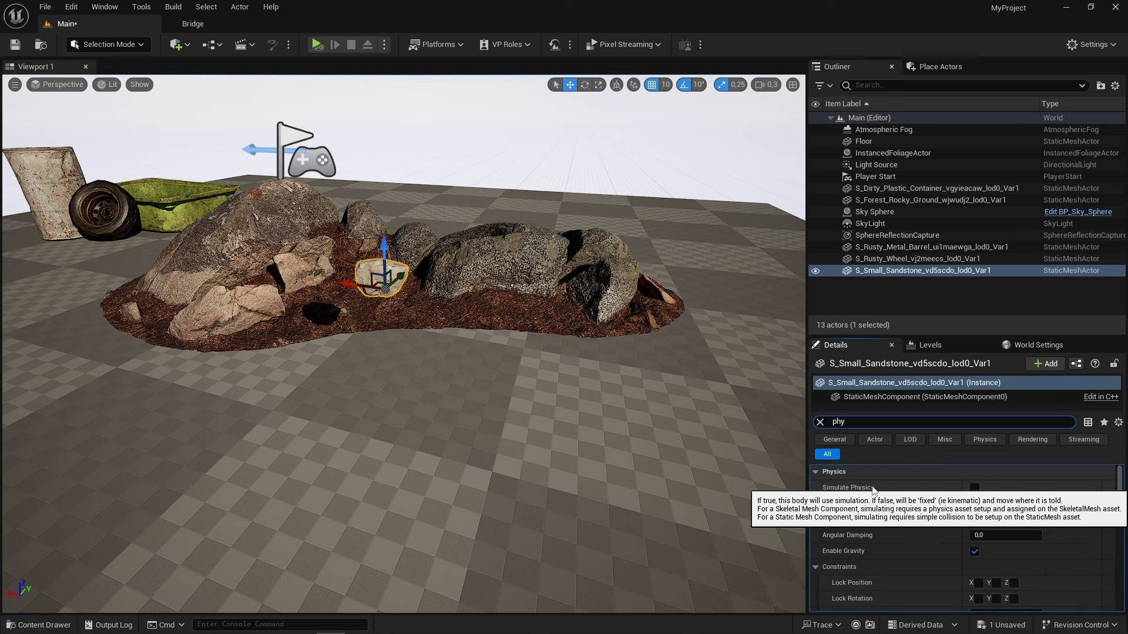
left_click(975, 488)
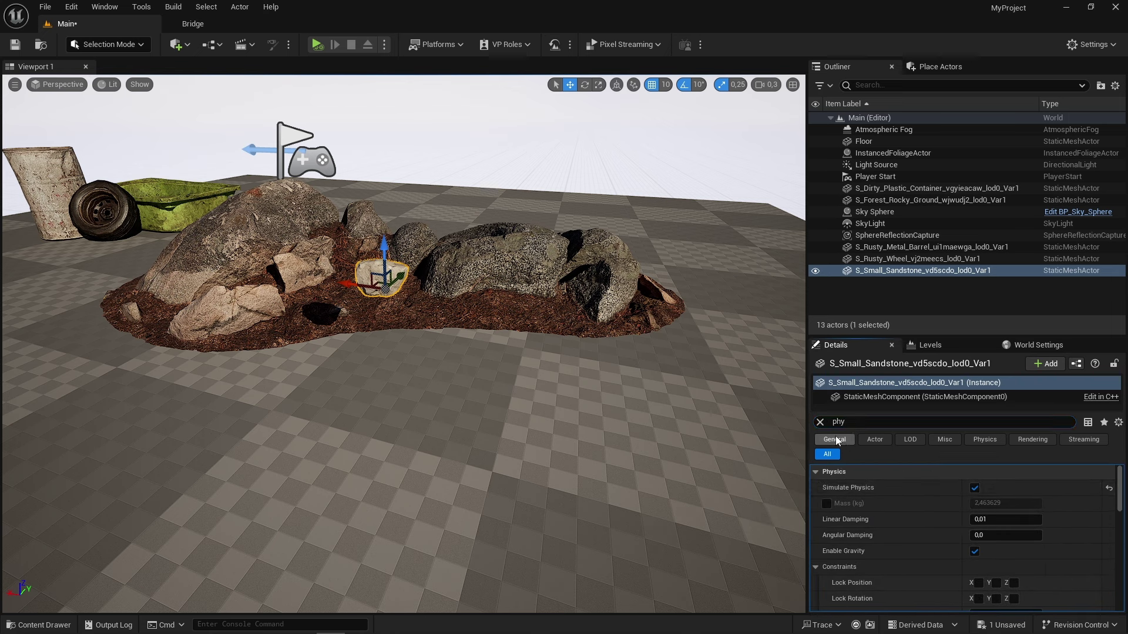
- Set the sandstone's scale to 0,4
left_click(820, 422)
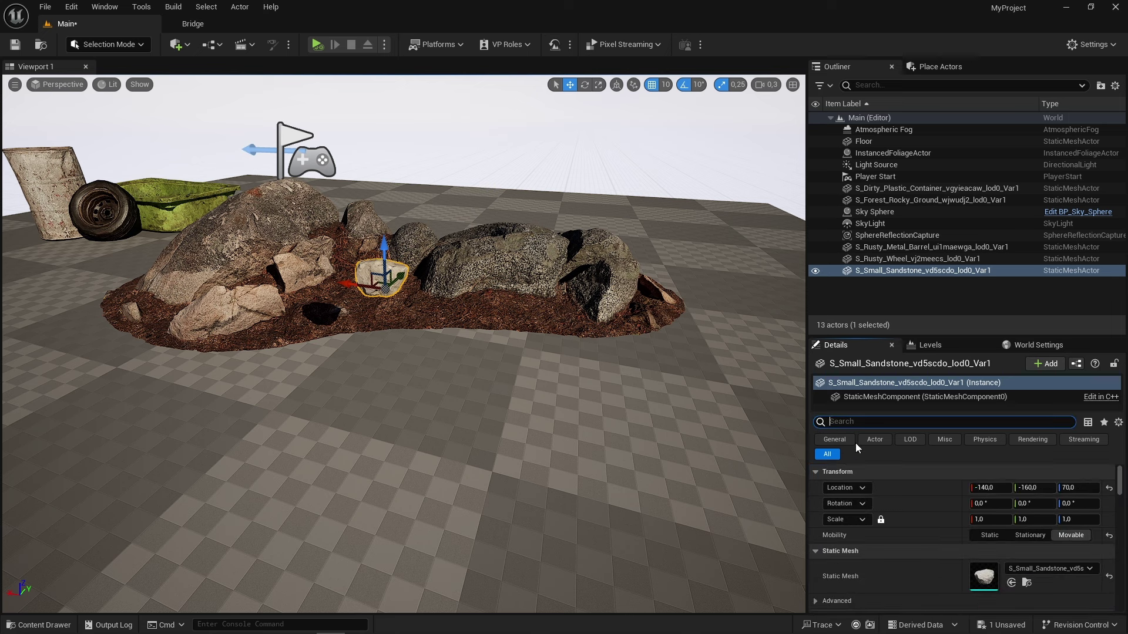
left_click(993, 521)
type(",4")
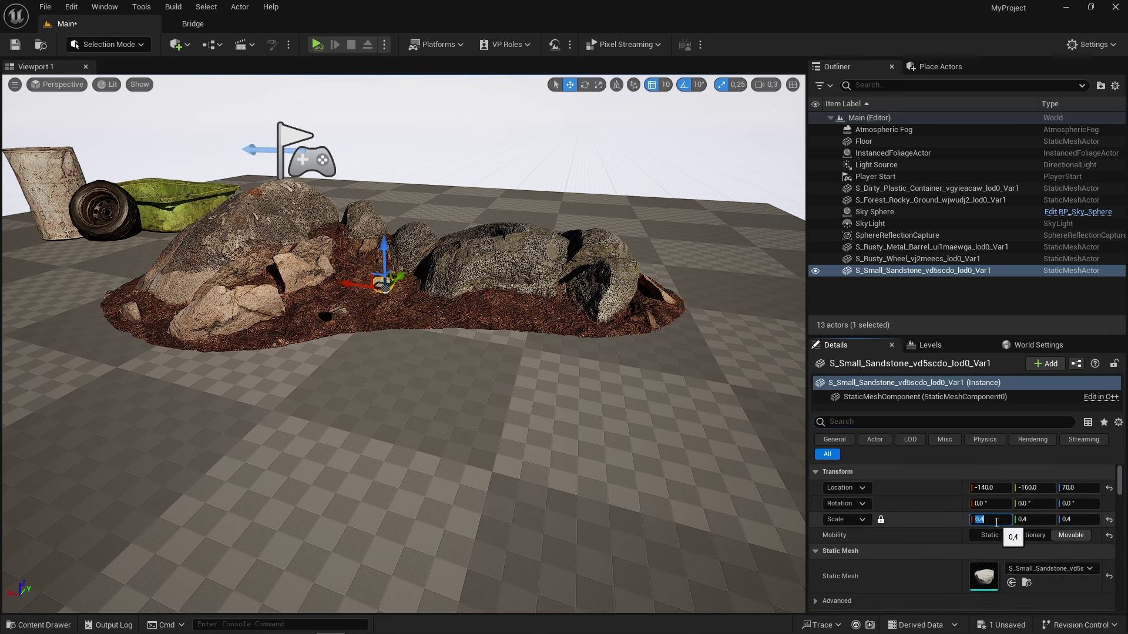
key("Return")
right_click_drag(411, 353, 447, 352)
right_click_drag(529, 381, 544, 387)
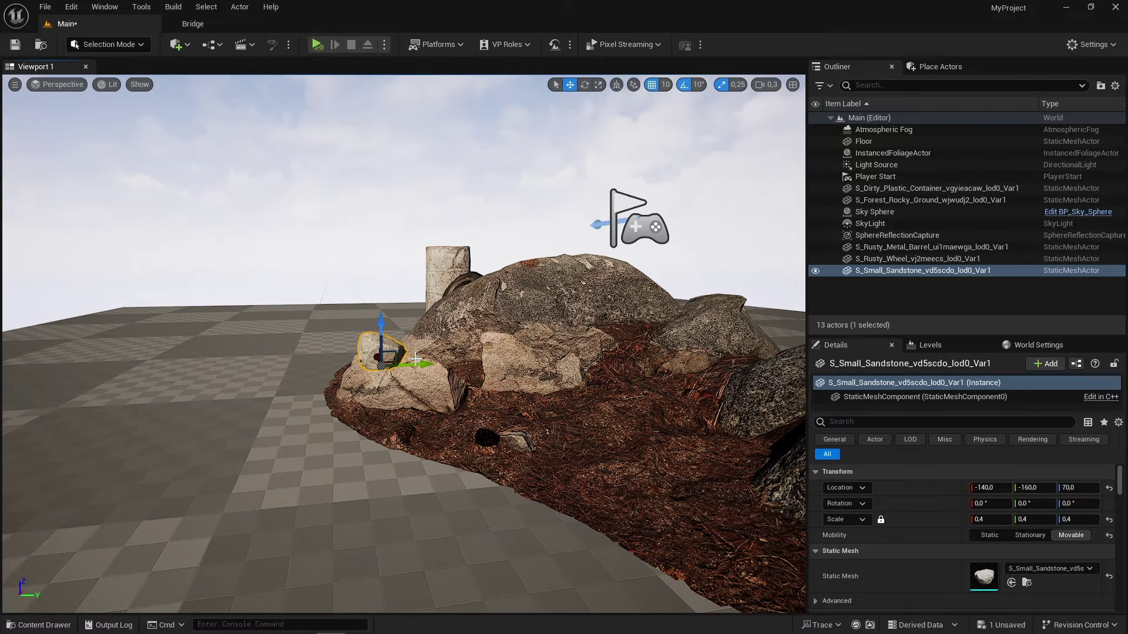
- Alt-drag copies of the sandstone along the ridge into rows of four stones
left_click_drag(432, 363, 594, 363, "alt")
left_click_drag(594, 363, 544, 364, "alt")
left_click(436, 350, "ctrl")
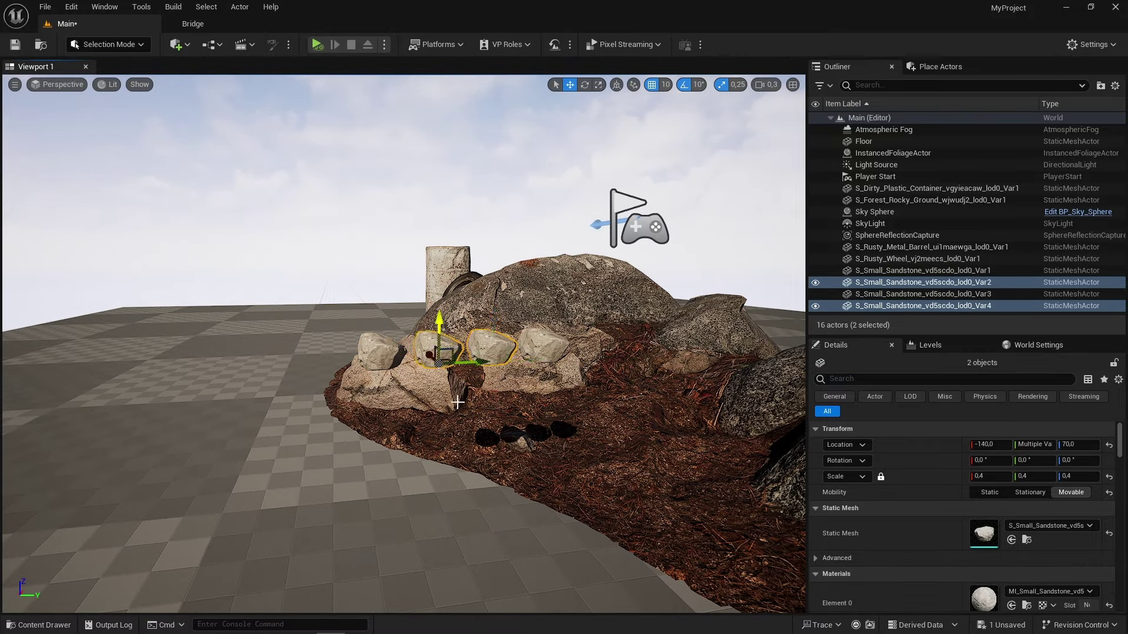
right_click_drag(435, 351, 411, 305)
left_click(349, 302, "ctrl")
left_click(449, 271, "ctrl")
mouse_move(405, 258)
left_mouse_down("alt")
mouse_move(466, 294)
mouse_move(450, 276)
left_mouse_up("alt")
- Stack duplicated sandstone layers upward into a tall block and open the play mode options
left_click(482, 304, "ctrl")
left_click(446, 323, "ctrl")
left_click(483, 272, "ctrl")
left_click(476, 276, "ctrl")
left_click(418, 277, "ctrl")
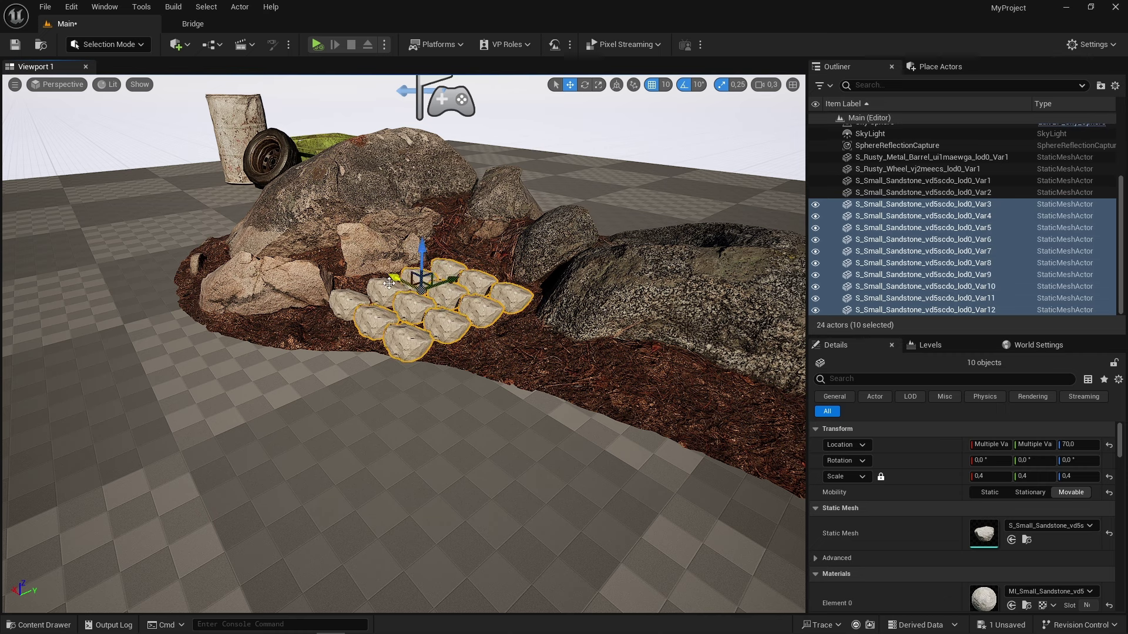
left_click(348, 302, "ctrl")
left_click_drag(346, 261, 353, 234, "alt")
left_click(490, 250, "ctrl")
left_click_drag(490, 247, 496, 176, "alt")
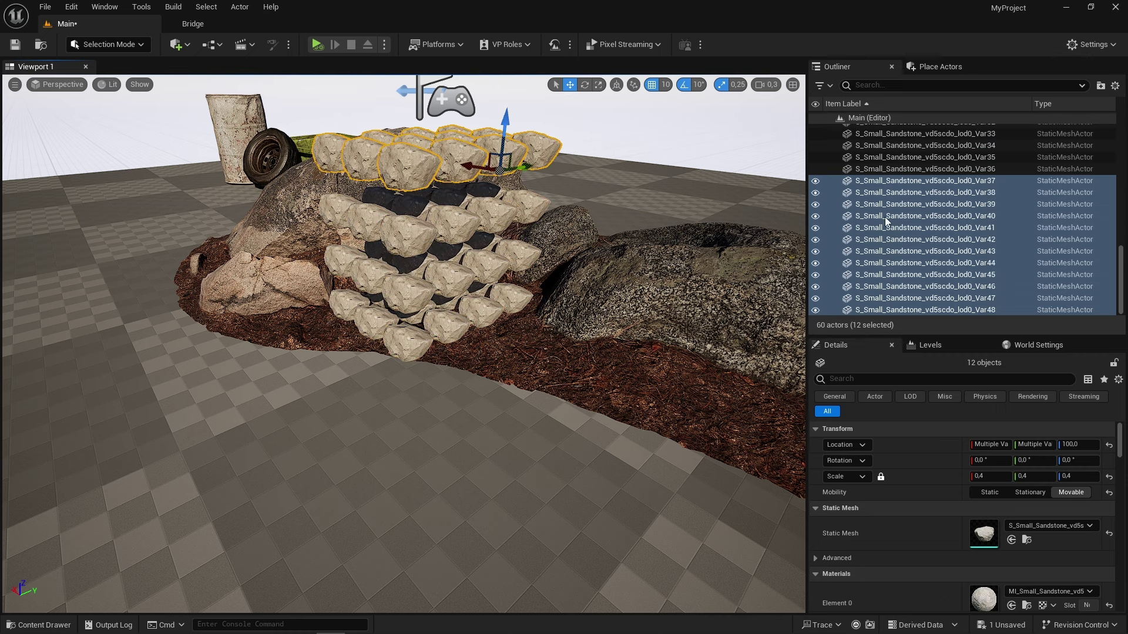
right_click_drag(496, 176, 519, 393)
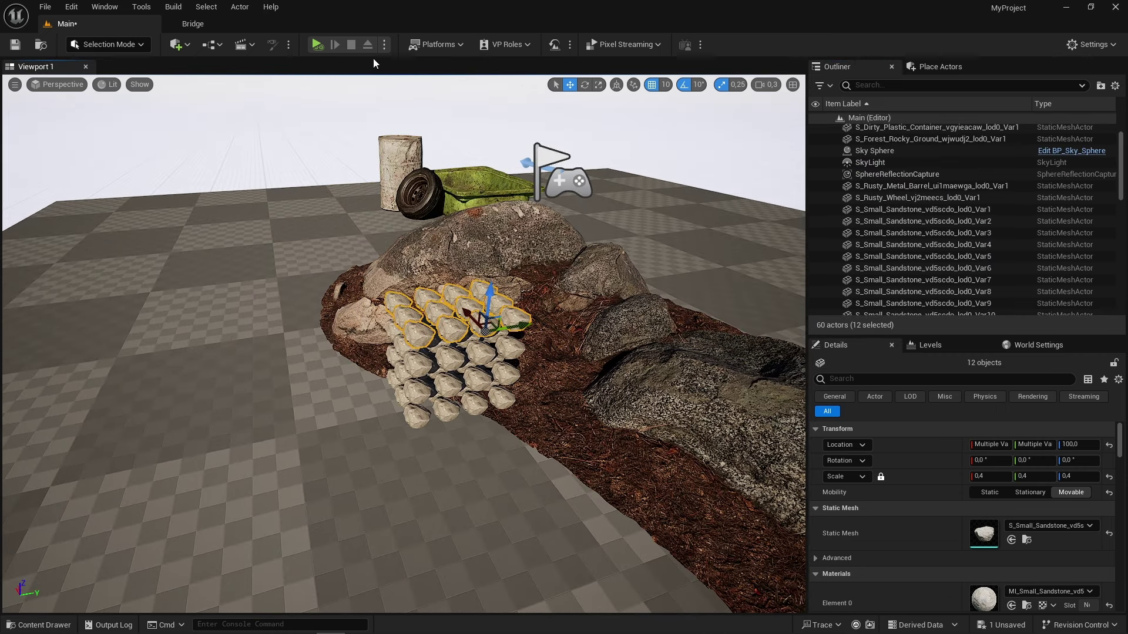
left_click(383, 45)
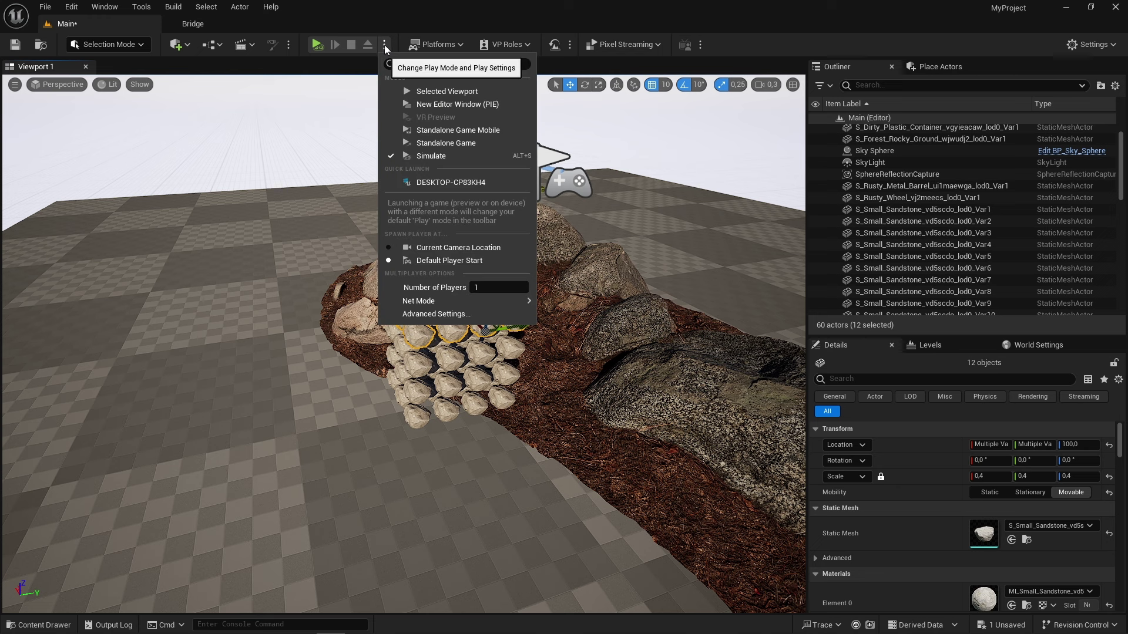
- Run Simulate to drop the stacked rocks, watch them fall, then stop the simulation
left_click(431, 156)
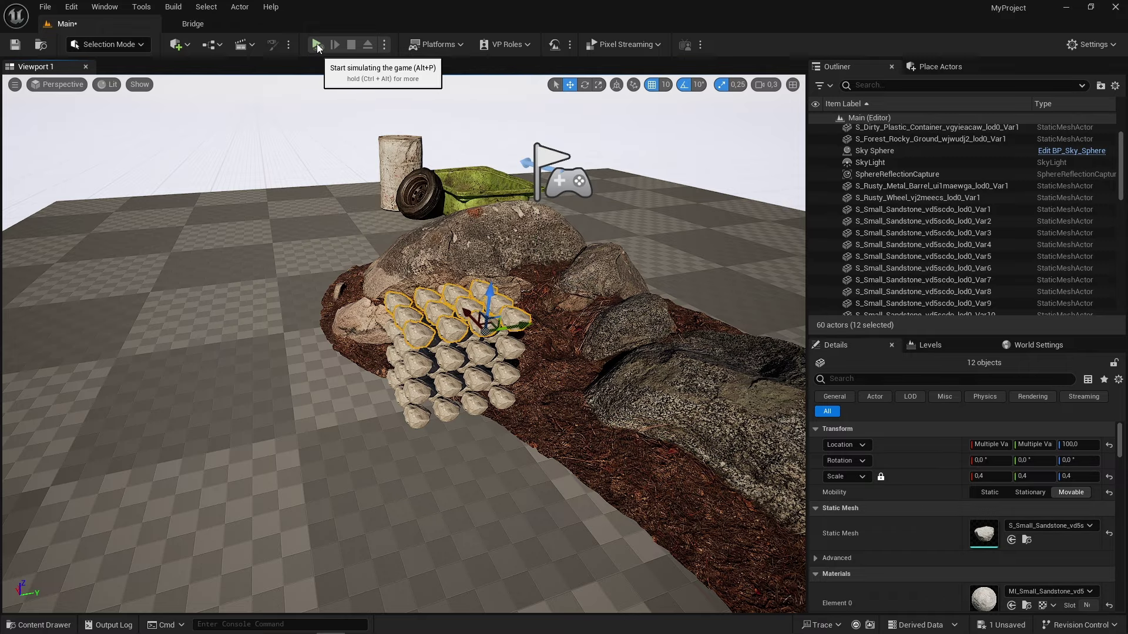
left_click(316, 45)
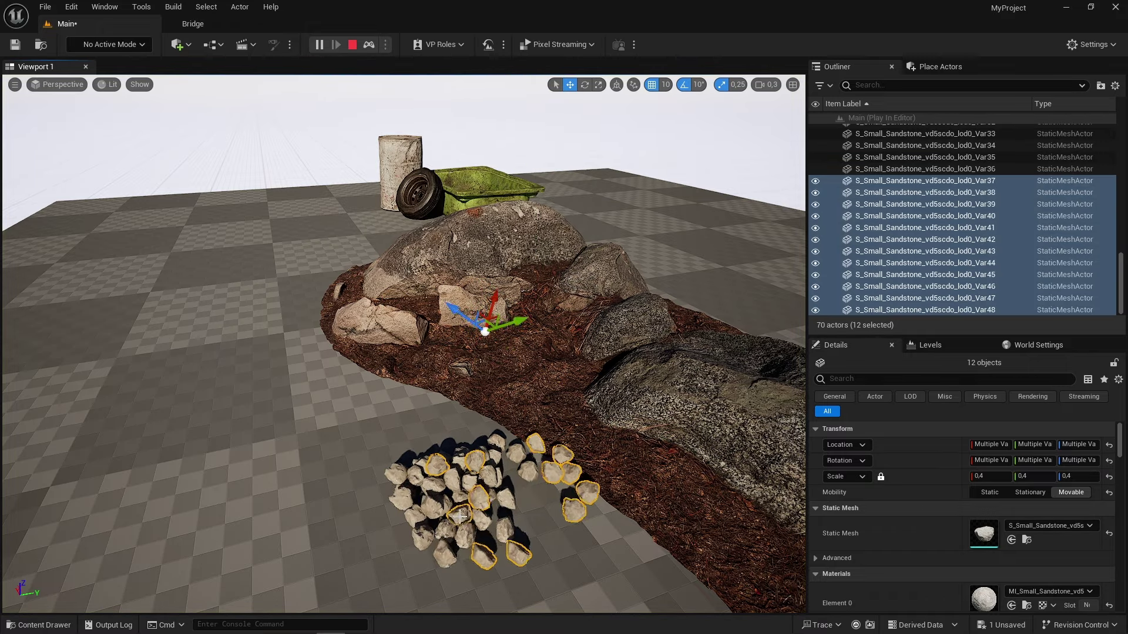
mouse_move(327, 487)
right_mouse_down()
mouse_move(329, 528)
mouse_move(364, 506)
mouse_move(269, 184)
mouse_move(276, 200)
mouse_move(231, 283)
mouse_move(340, 314)
right_mouse_up()
left_click(225, 201)
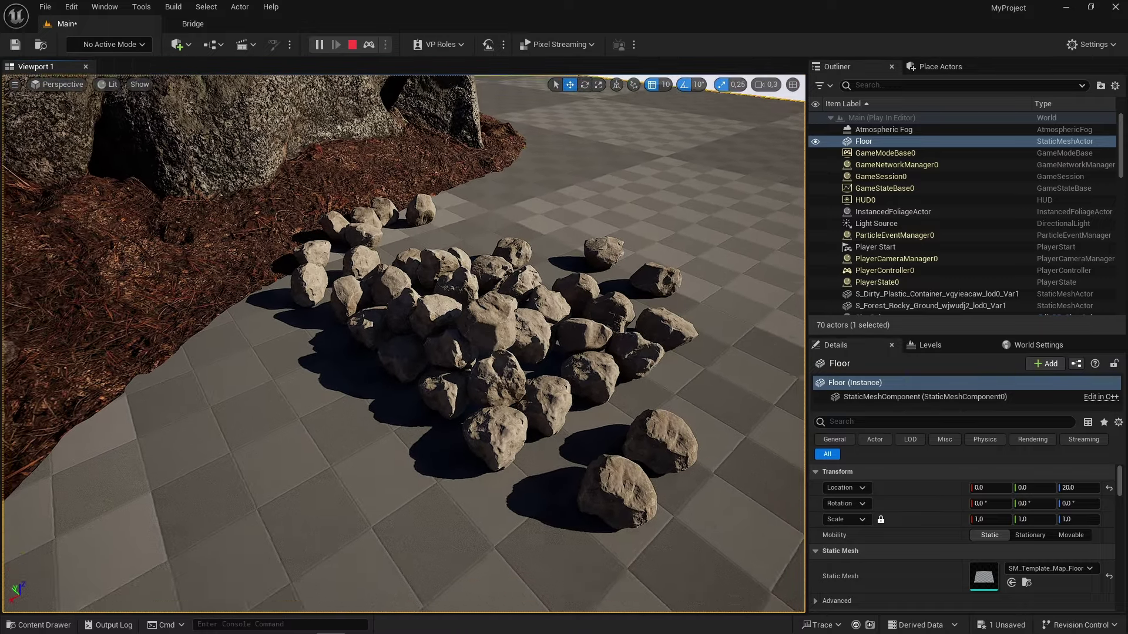
scroll(289, 326, "up", 3)
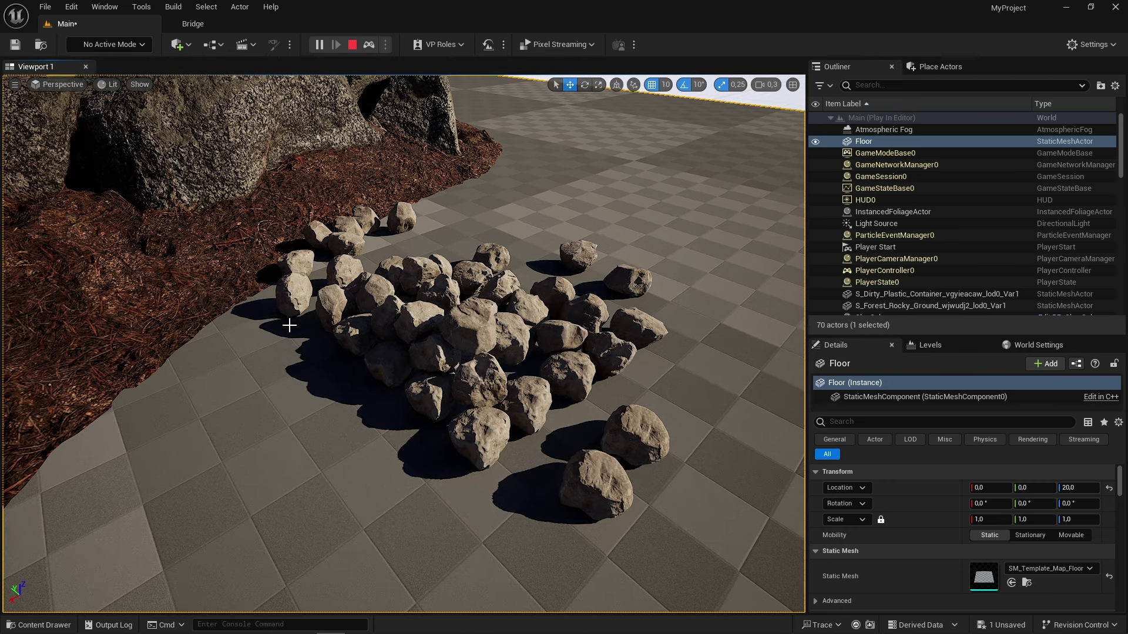
right_click_drag(432, 292, 437, 288)
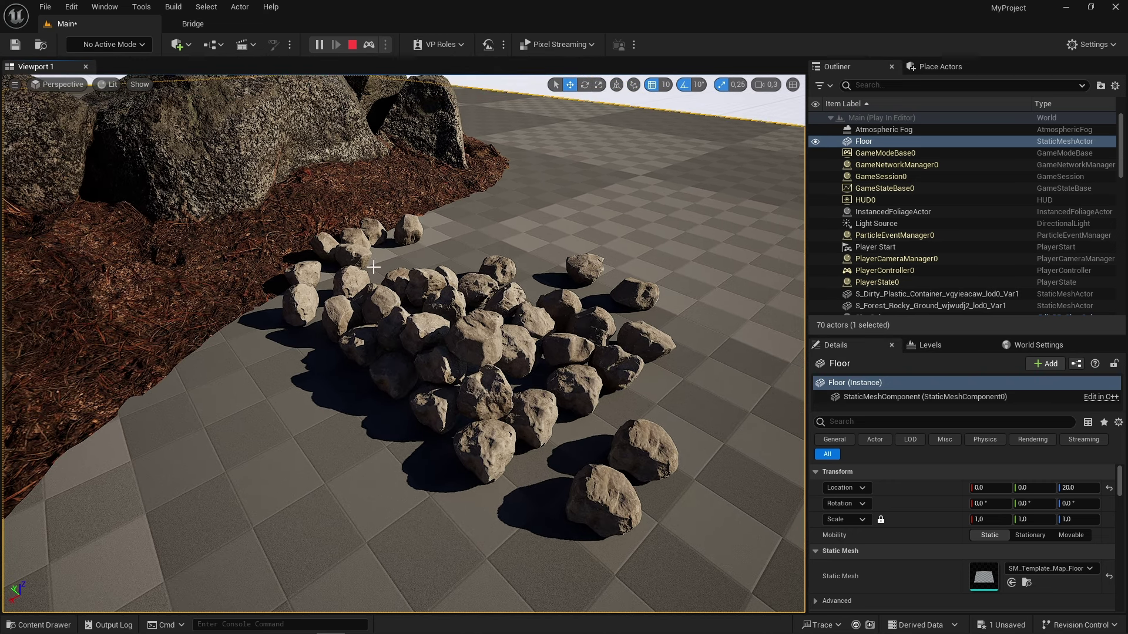
left_click(354, 45)
right_click_drag(461, 244, 453, 247)
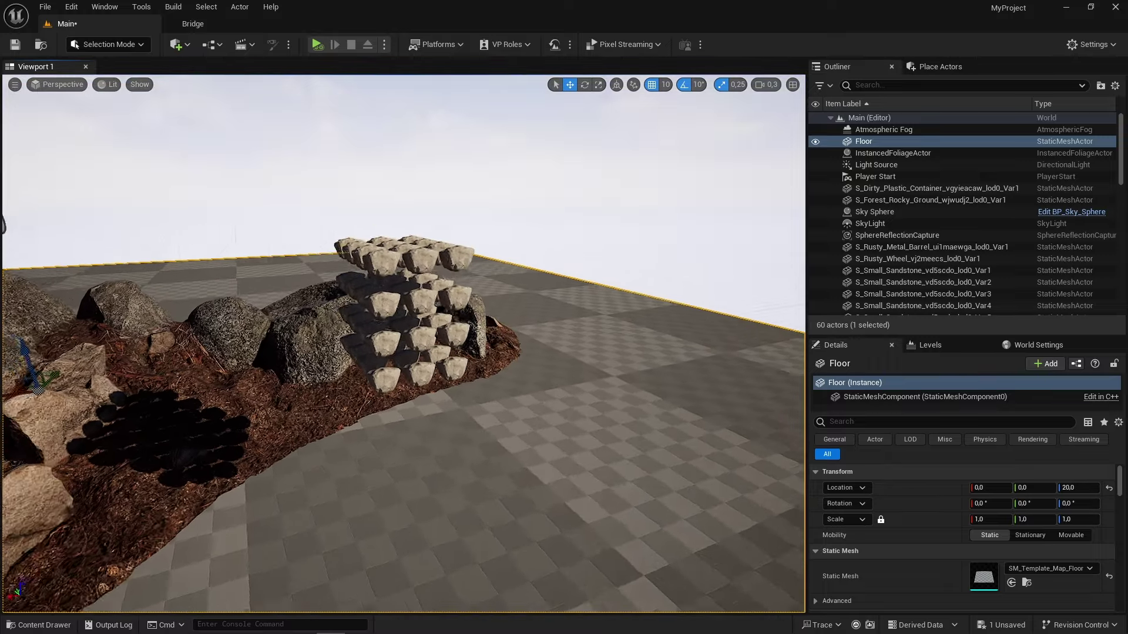
- Simulate again, select the 48 fallen sandstones, press K to keep their positions, then stop
mouse_move(403, 344)
right_mouse_down()
mouse_move(353, 329)
mouse_move(445, 318)
right_mouse_up()
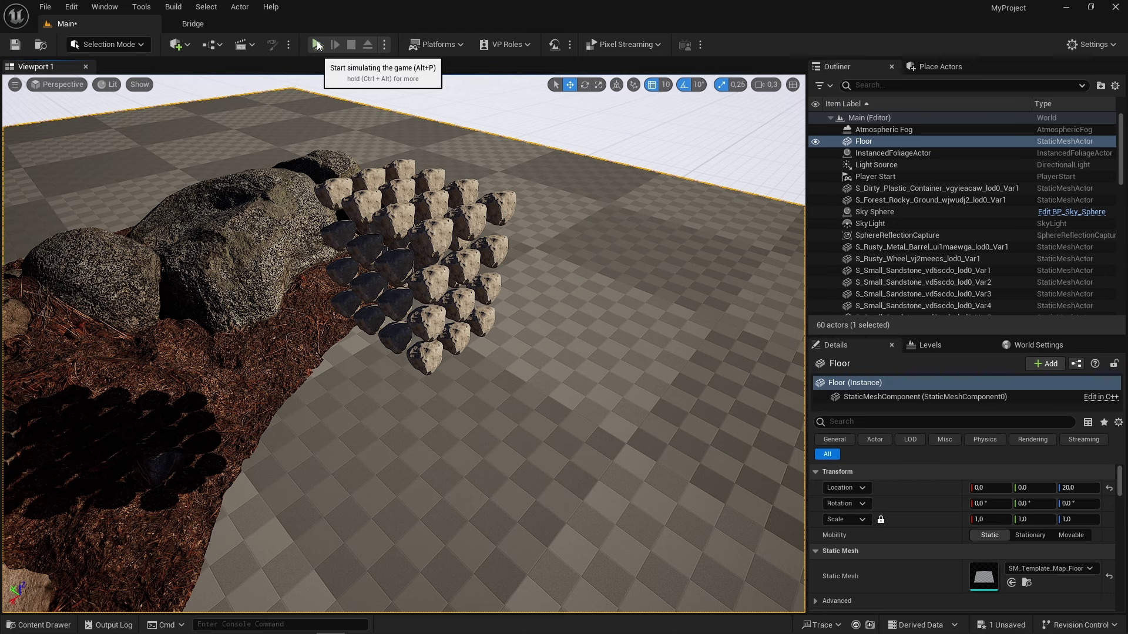
left_click(317, 46)
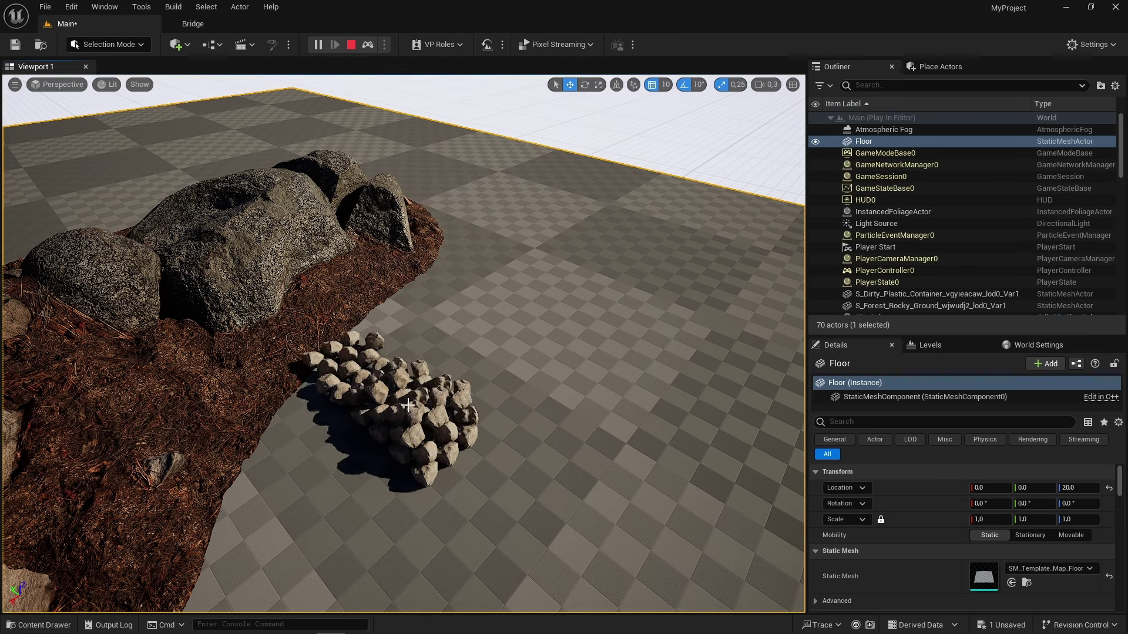
scroll(1120, 171, "down", 3)
left_click(418, 470)
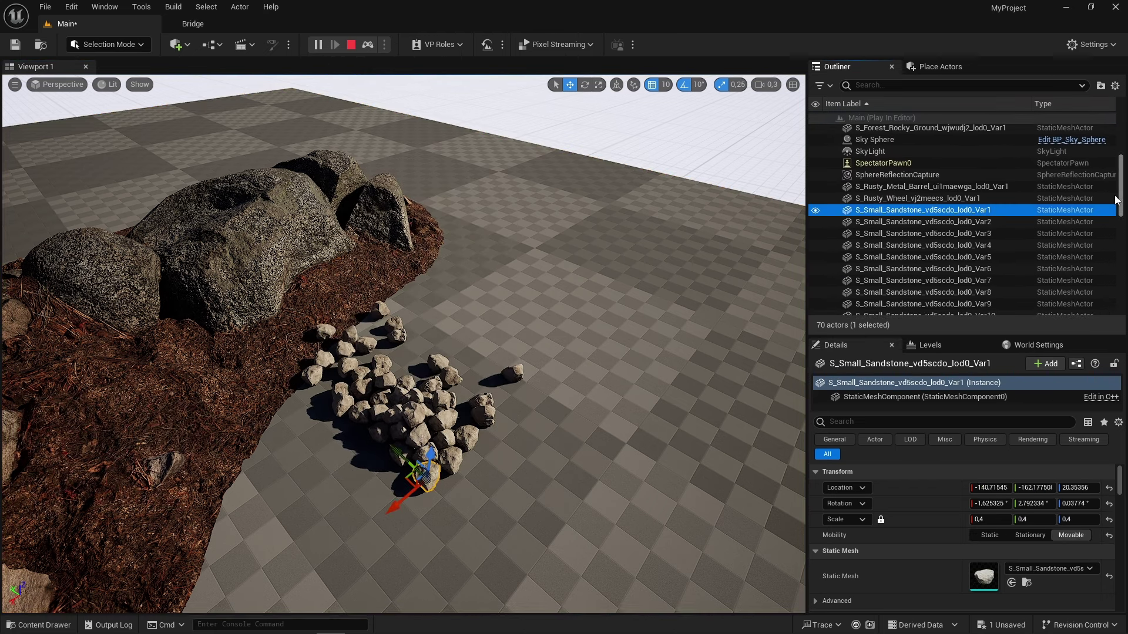
scroll(958, 235, "down", 6)
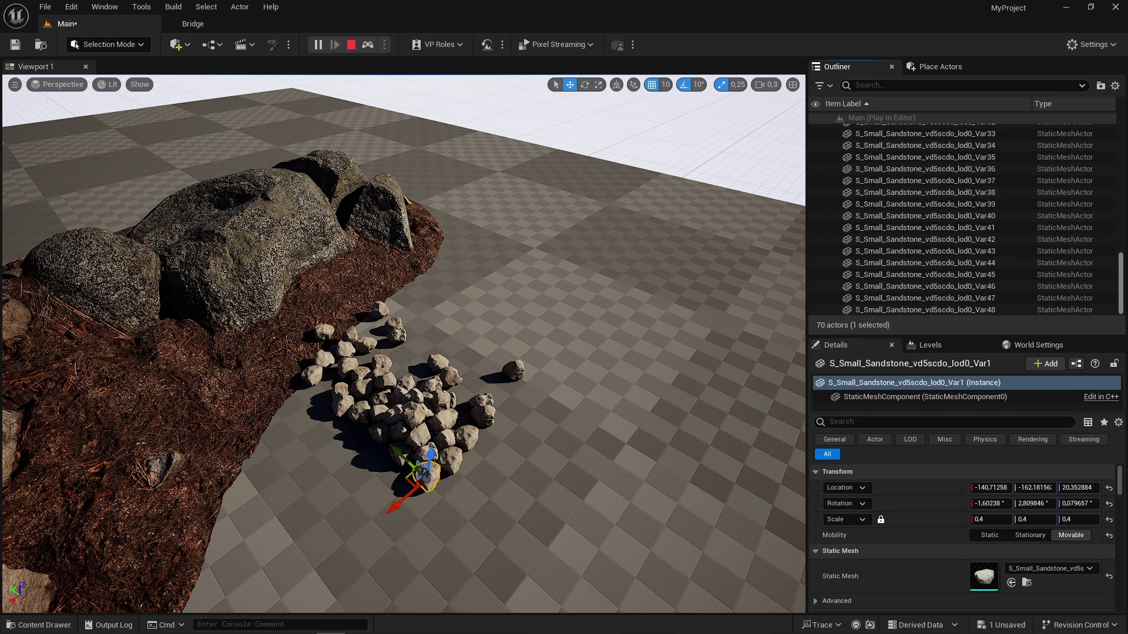
left_click(958, 310, "shift")
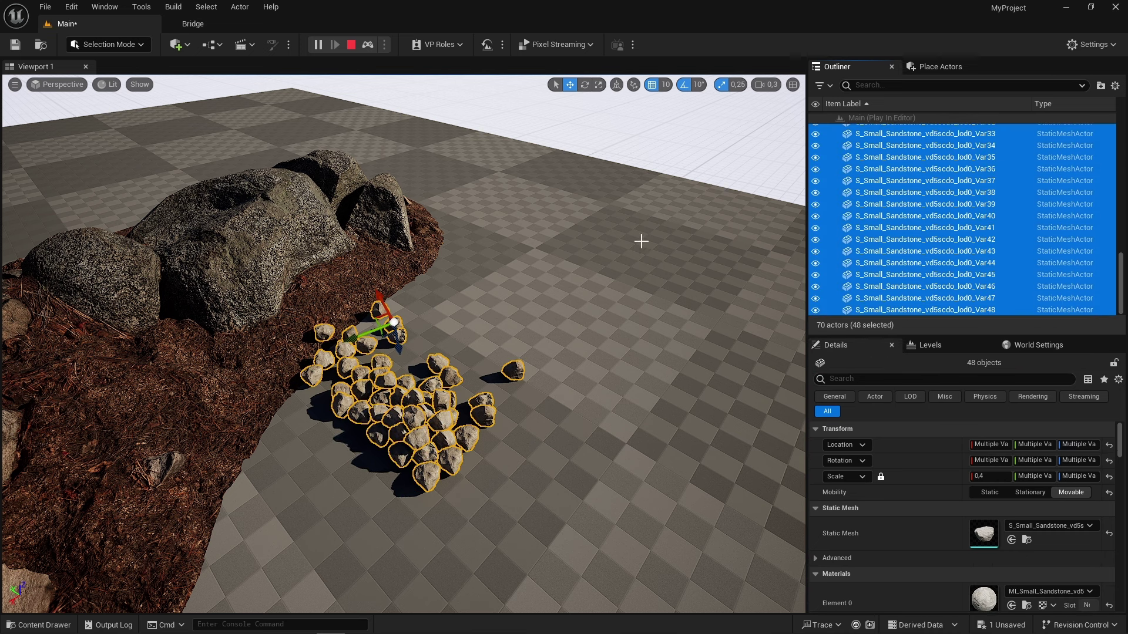
key("k")
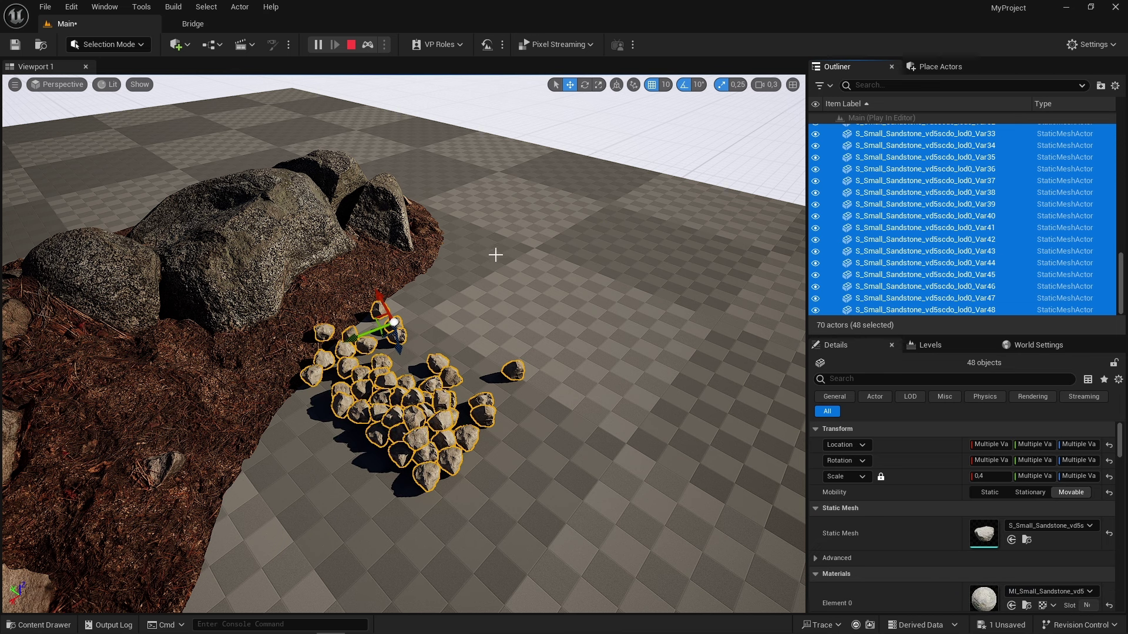
left_click(351, 44)
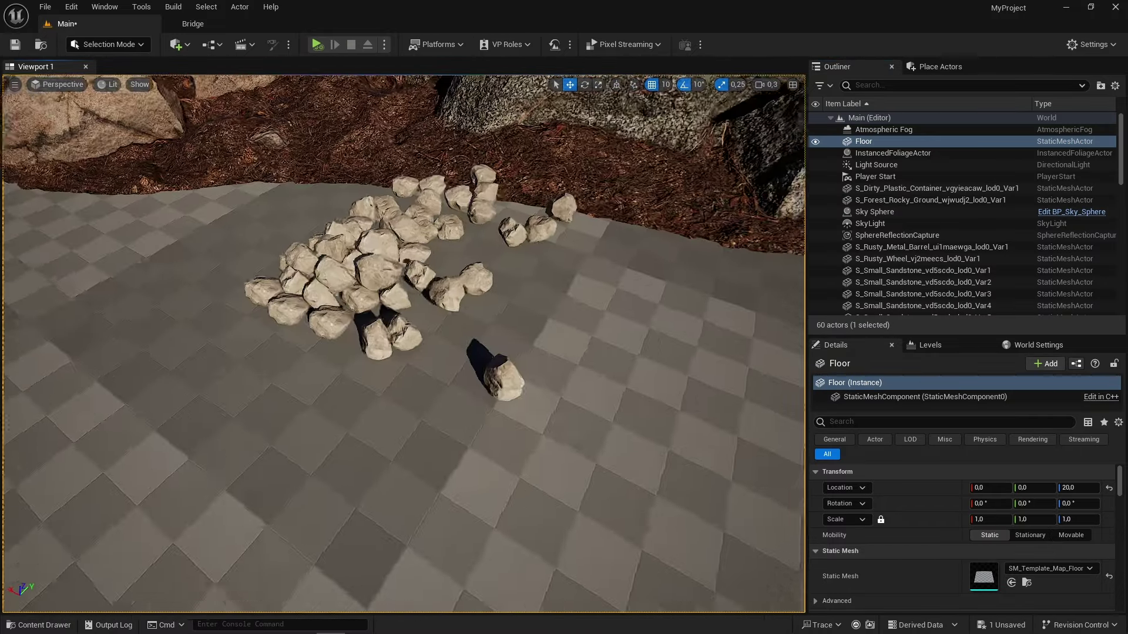
mouse_move(403, 344)
right_mouse_down()
mouse_move(446, 305)
mouse_move(411, 306)
right_mouse_up()
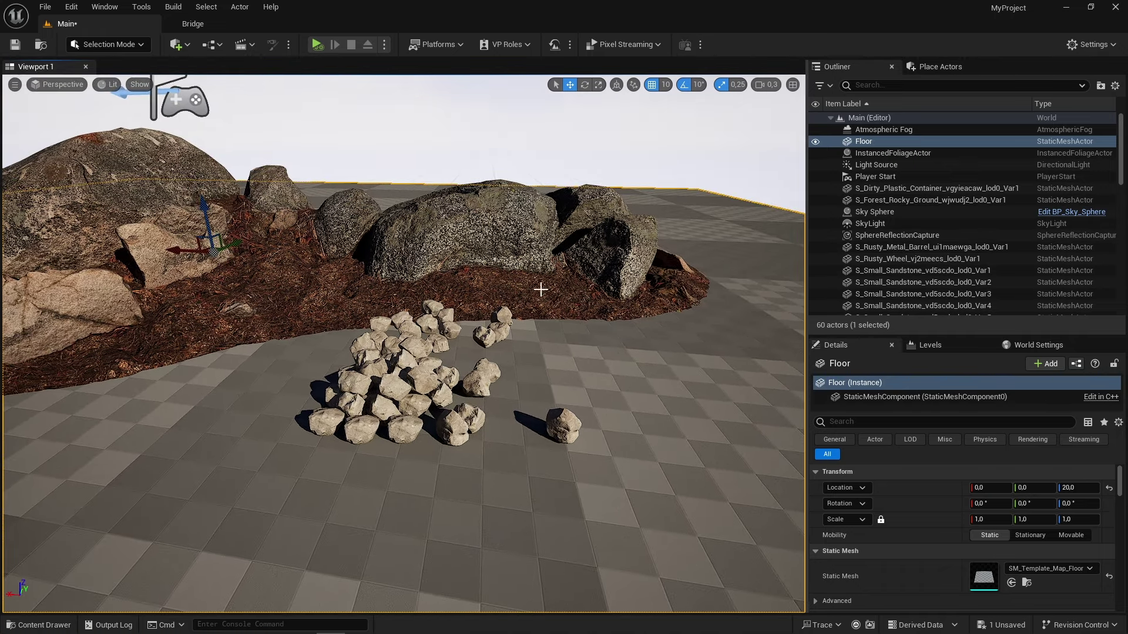
right_click_drag(549, 296, 554, 278)
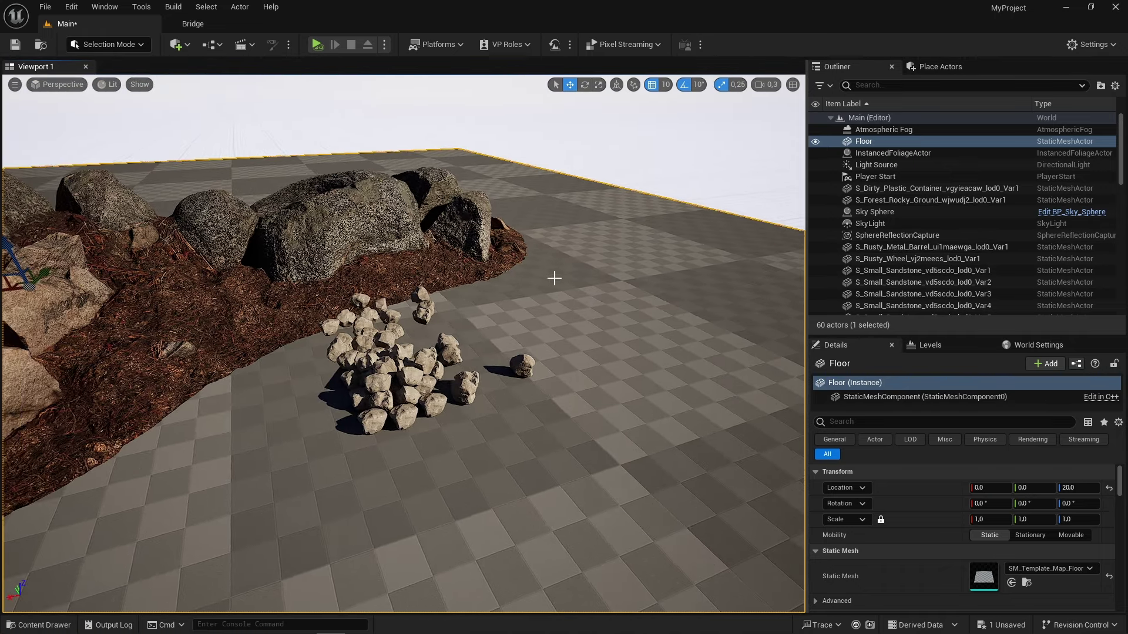
right_click_drag(440, 281, 587, 237)
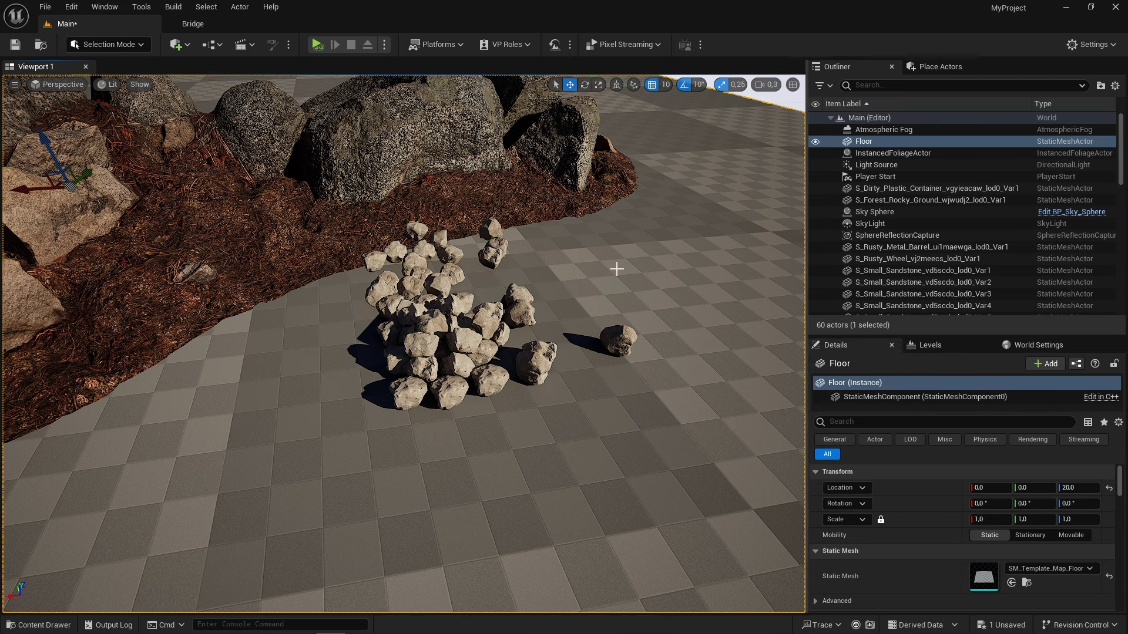
right_click_drag(616, 269, 599, 269)
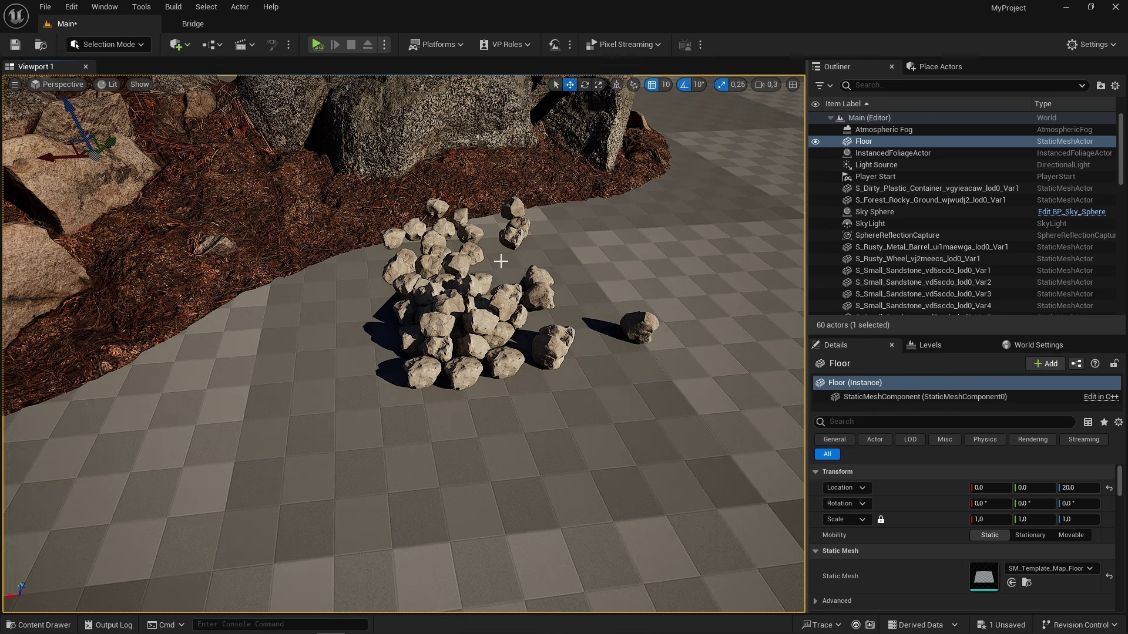
- Select sandstones Var1–Var48, filter Details by 'phy' to check Simulate Physics, then select the floor
left_click(922, 270)
scroll(963, 235, "down", 8)
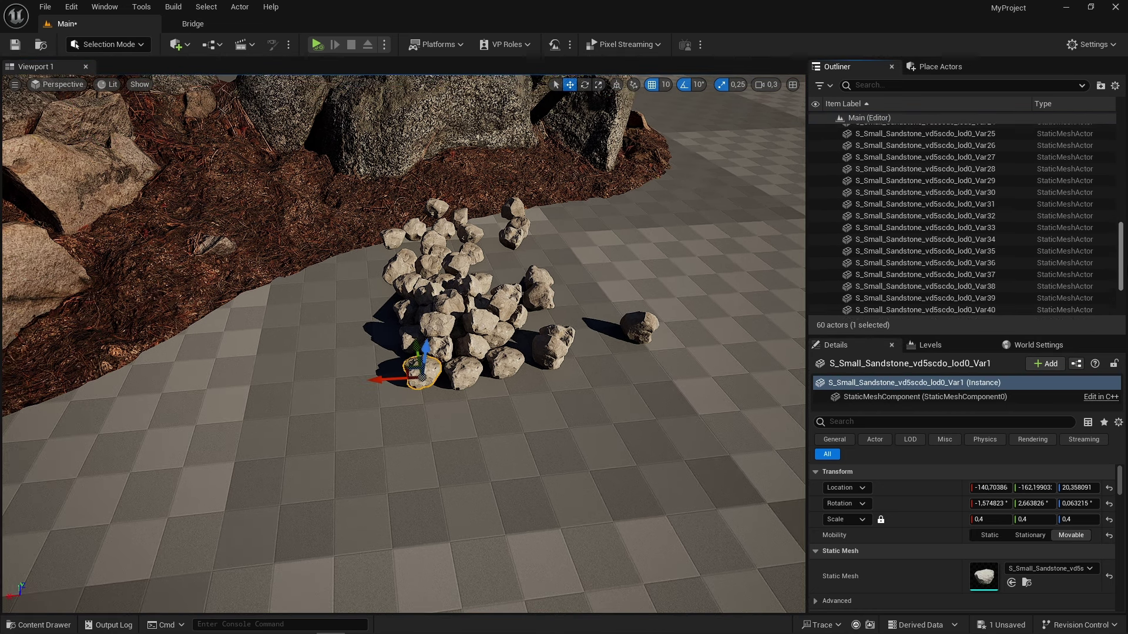
left_click(1078, 310, "shift")
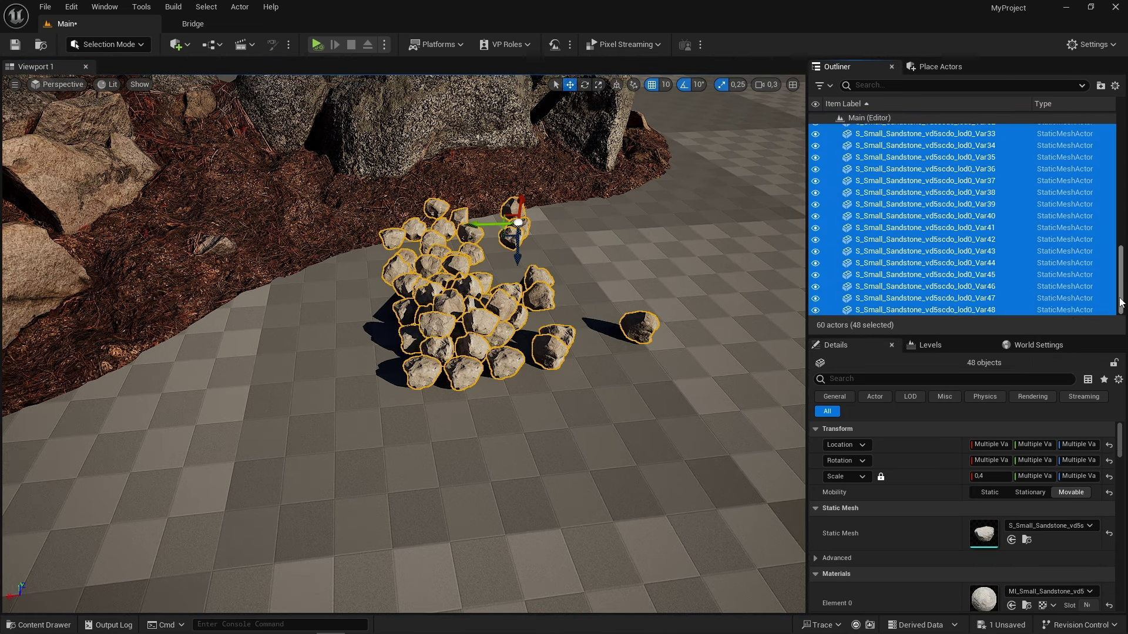
left_click(869, 379)
type("phy")
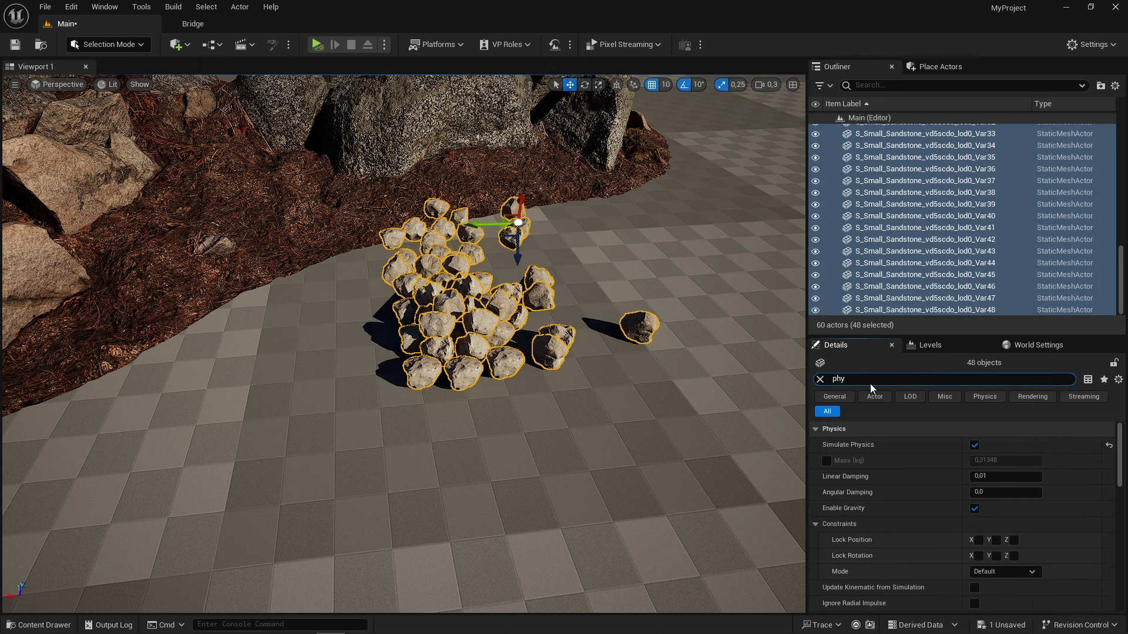
left_click(974, 446)
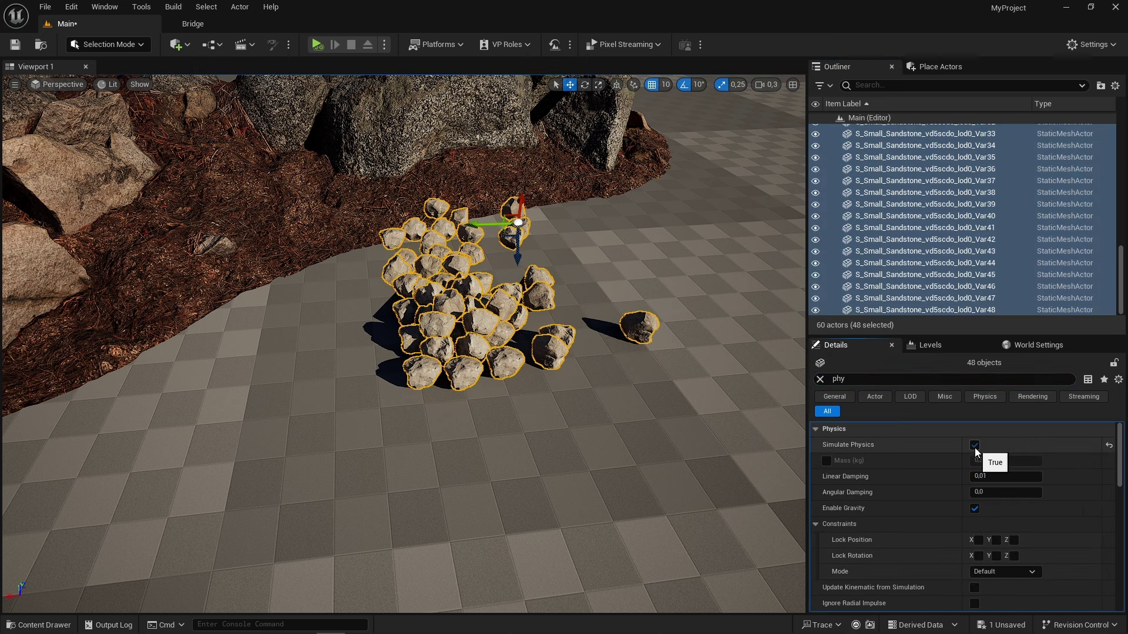
left_click(596, 378)
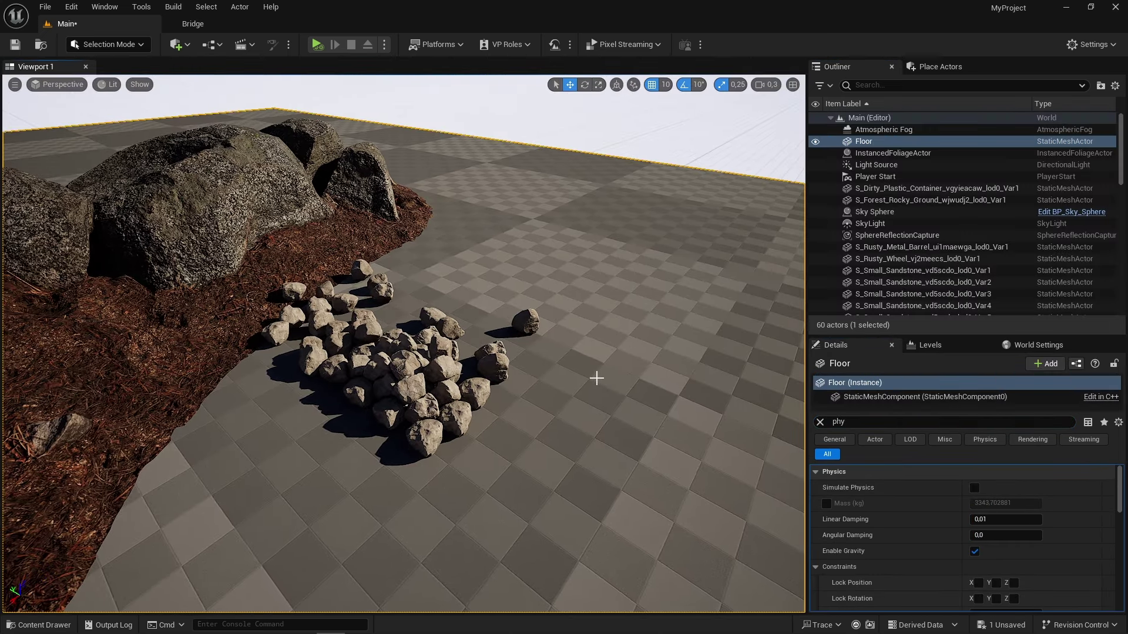
right_click_drag(609, 331, 536, 188)
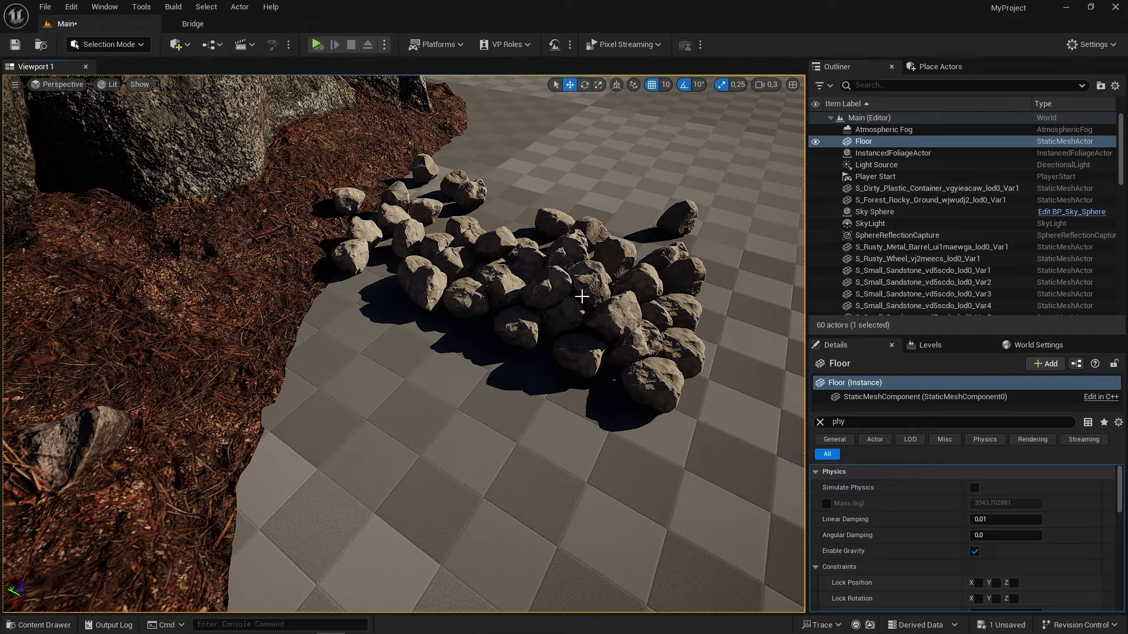
scroll(607, 321, "up", 3)
scroll(536, 201, "down", 3)
right_click_drag(364, 223, 423, 200)
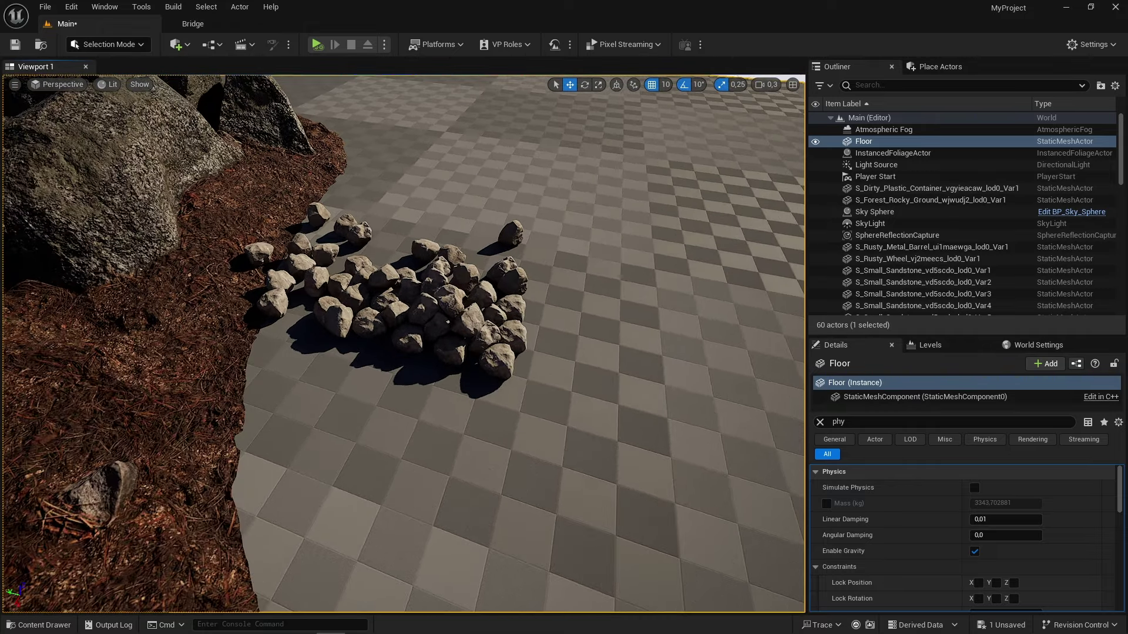
right_click_drag(473, 343, 207, 275)
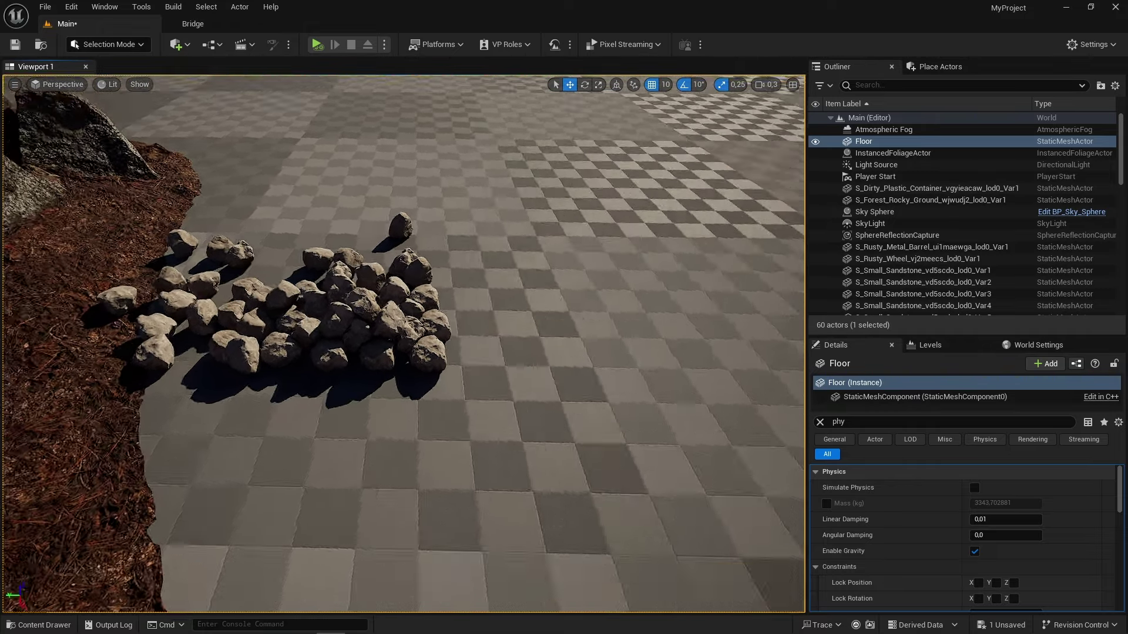
right_click_drag(198, 454, 327, 468)
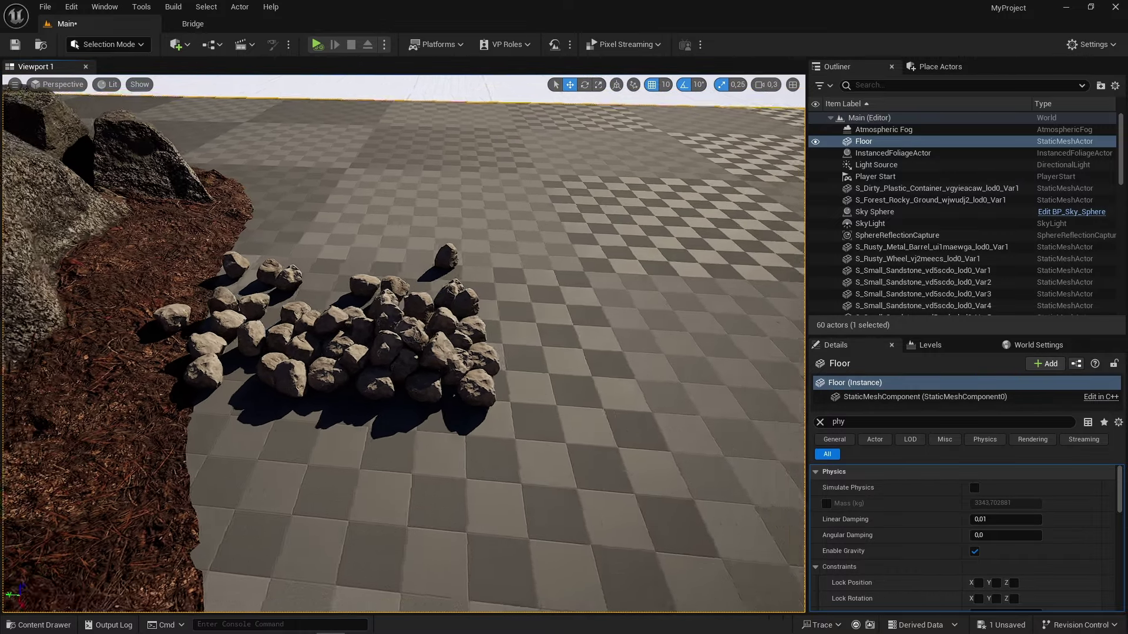
scroll(269, 464, "down", 5)
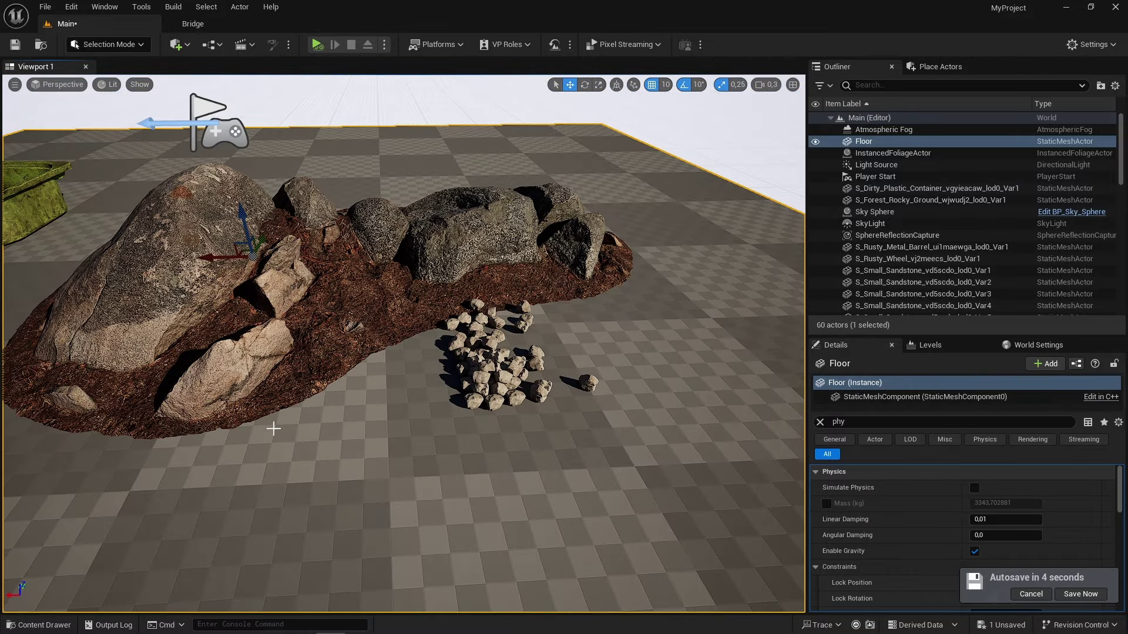
right_click_drag(305, 439, 295, 336)
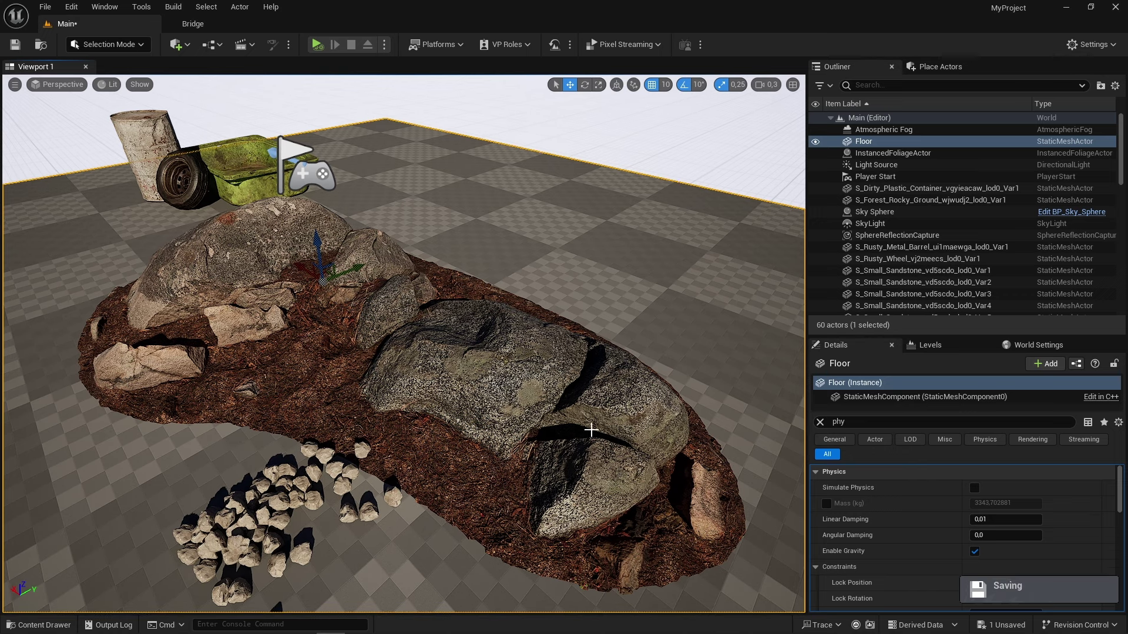
- Select and frame the S_Forest_Rocky_Ground mesh, then orbit to view the whole rock pile
left_click(369, 395)
key("f")
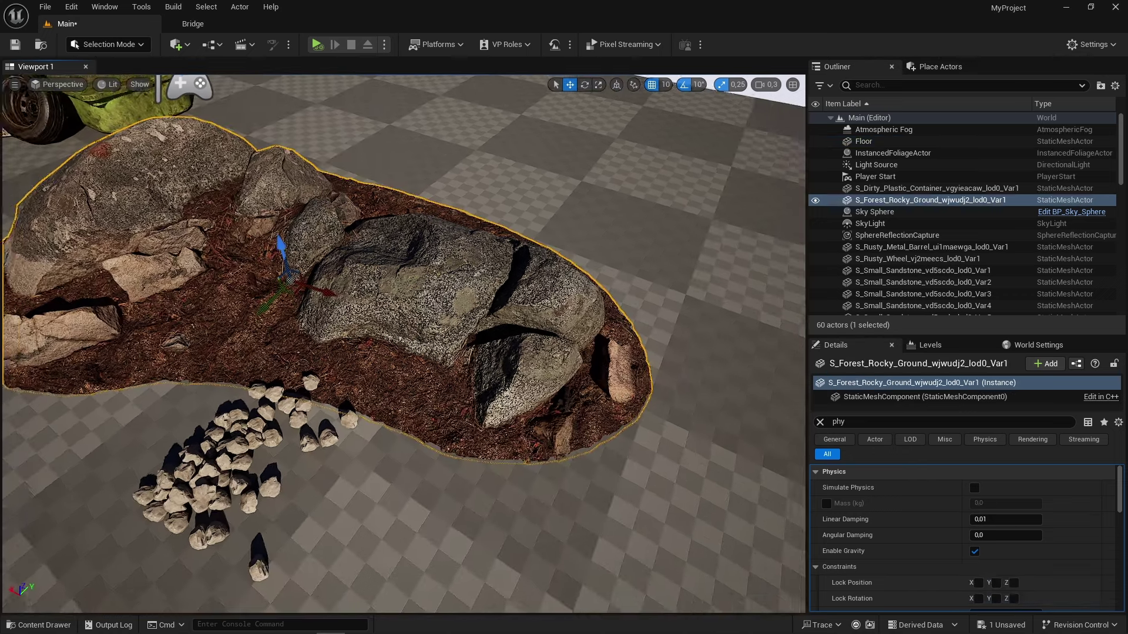
scroll(461, 356, "up", 3)
right_click_drag(461, 356, 477, 347)
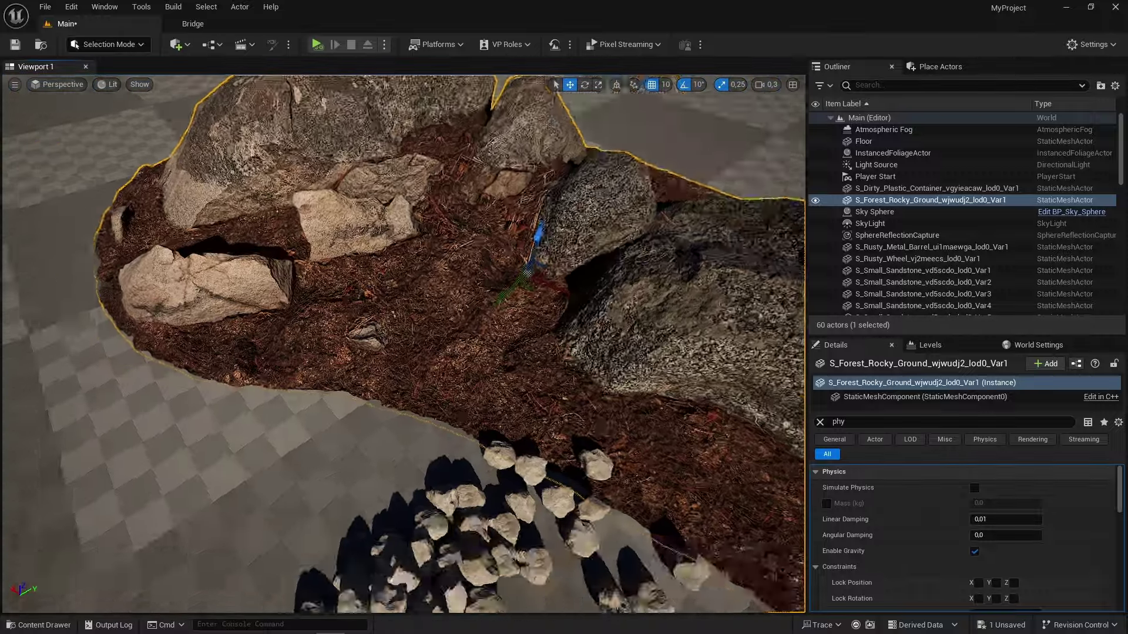
right_click_drag(333, 355, 334, 355)
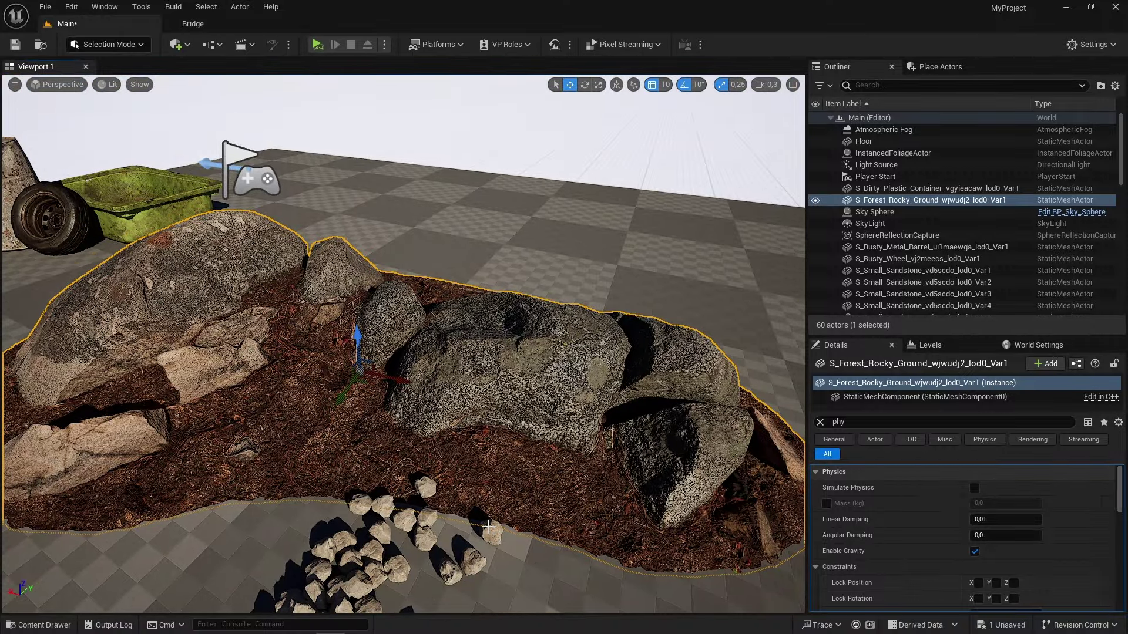
scroll(438, 483, "up", 5)
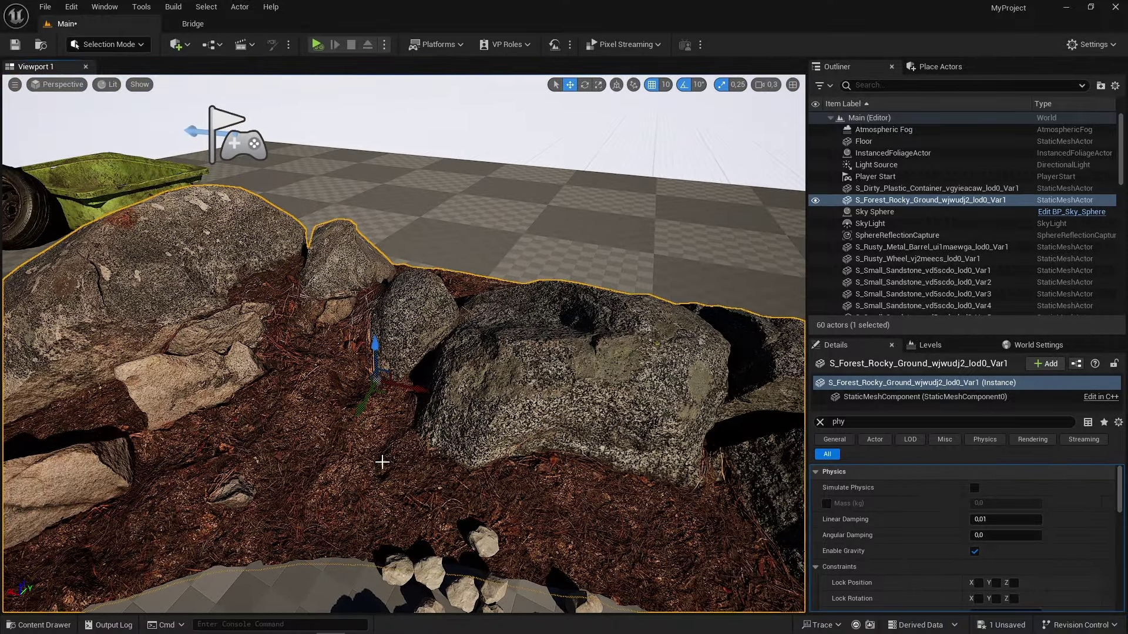
right_click_drag(369, 450, 356, 430)
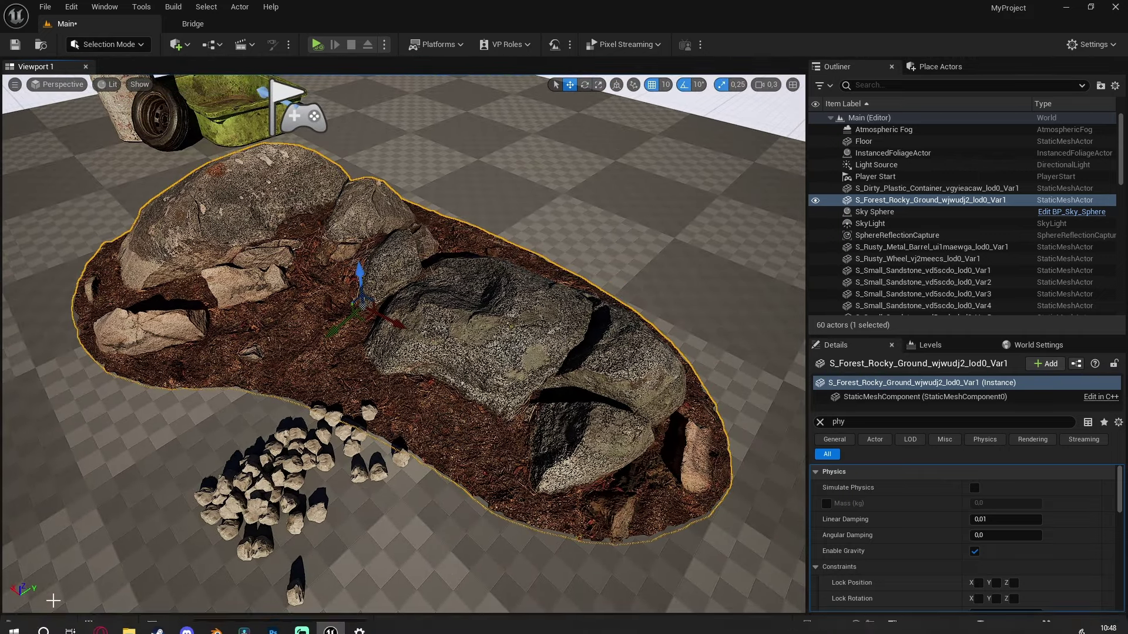
left_click(39, 625)
- Open S_Forest_Rocky_Ground in the Static Mesh Editor and display its simple collision
double_click(499, 490)
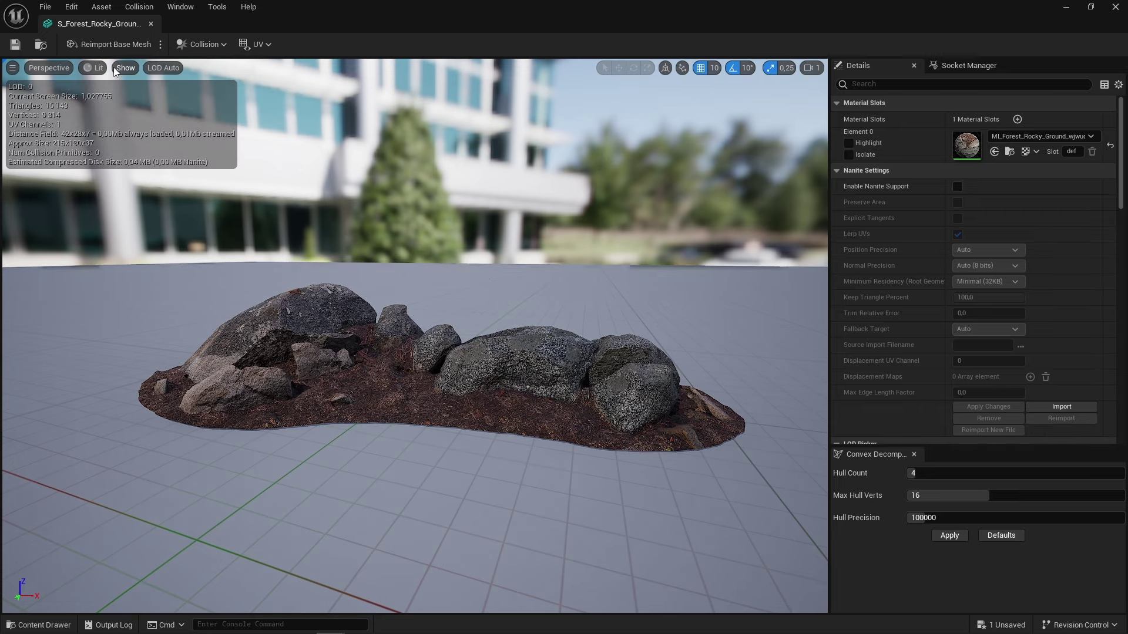
left_click(125, 68)
left_click(154, 245)
right_click_drag(154, 246, 154, 246)
scroll(269, 309, "up", 5)
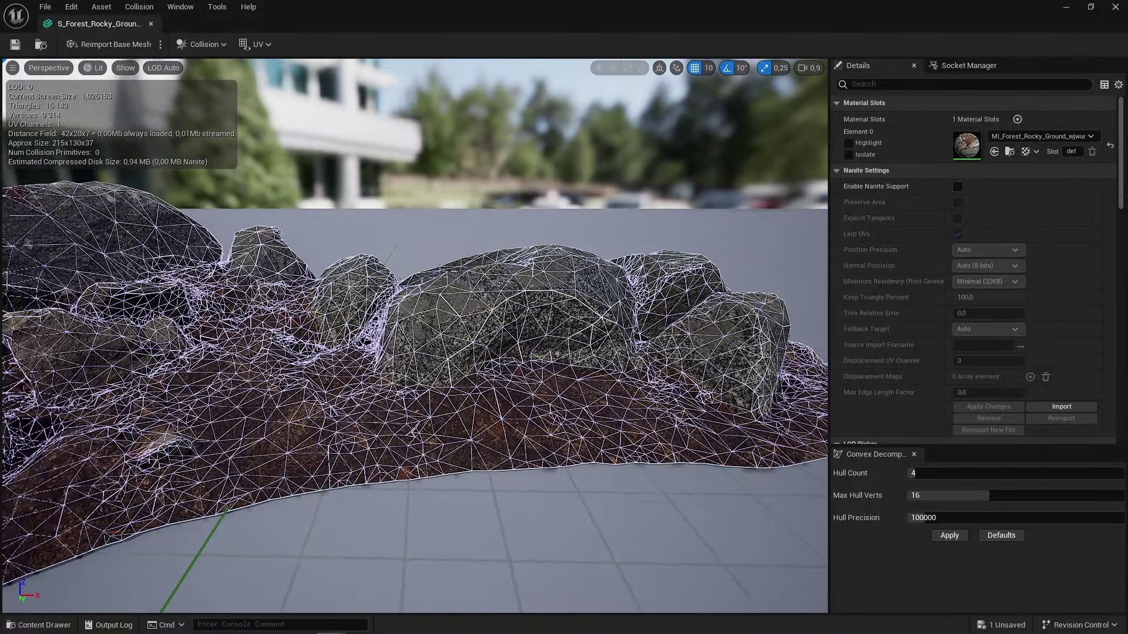
left_click_drag(269, 310, 864, 515)
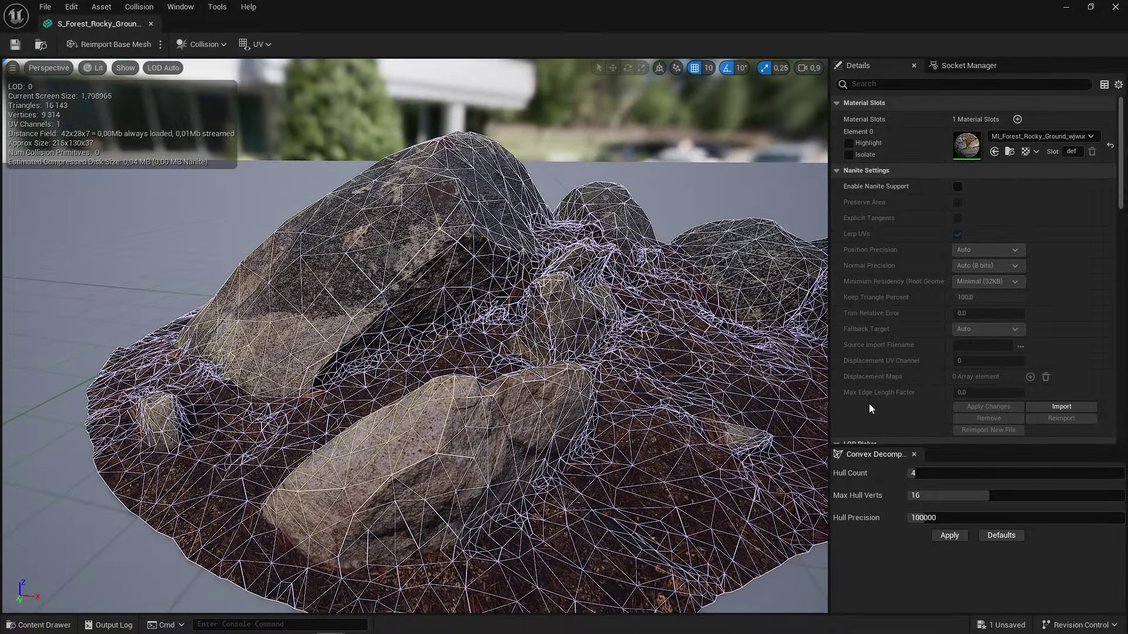
scroll(975, 264, "down", 10)
scroll(998, 411, "down", 4)
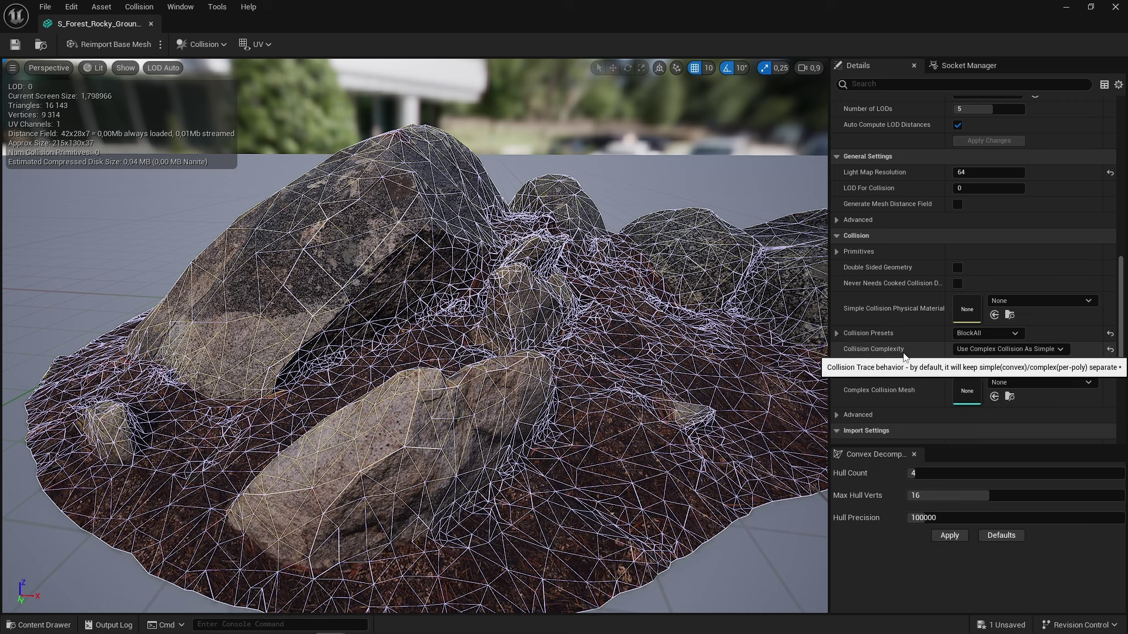
- Review the Collision Complexity choices, keep complex-as-simple, and close the mesh editor
left_click(1032, 351)
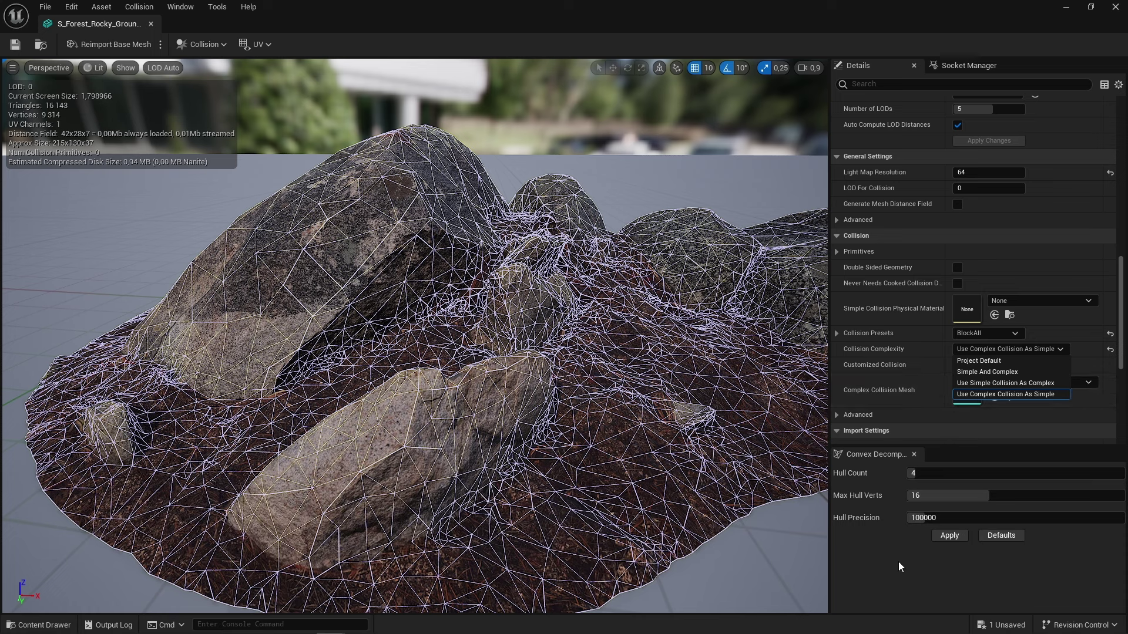
left_click(1008, 349)
left_click(1008, 349)
left_click(628, 368)
left_click(150, 25)
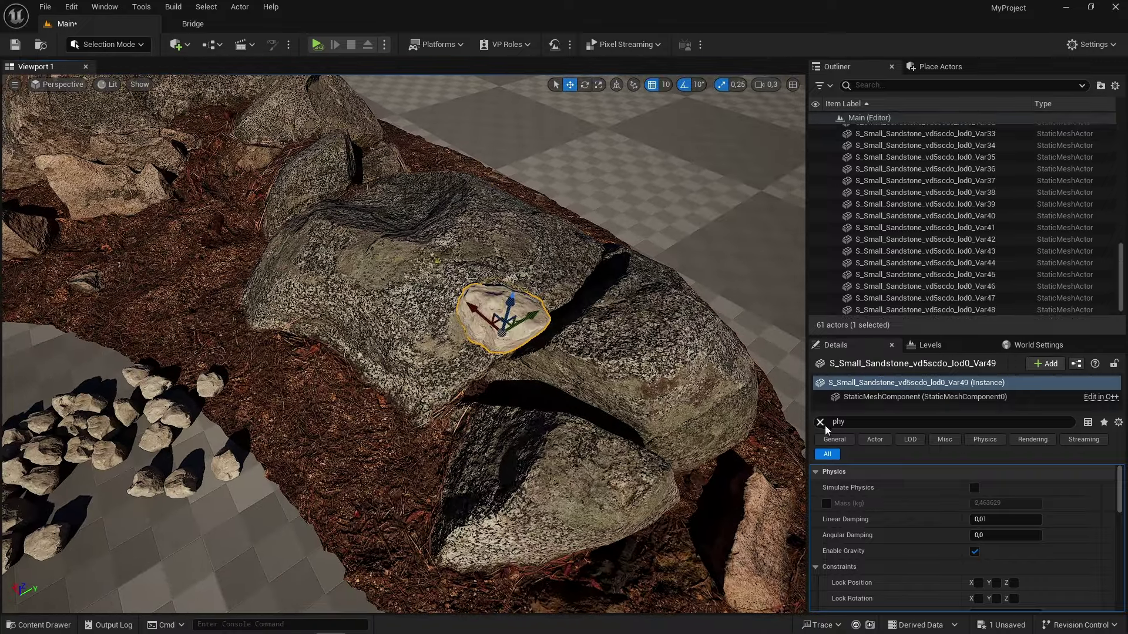
- Alt-drag the small sandstone rock along Y to duplicate it into a grid above the boulder
left_click(980, 518)
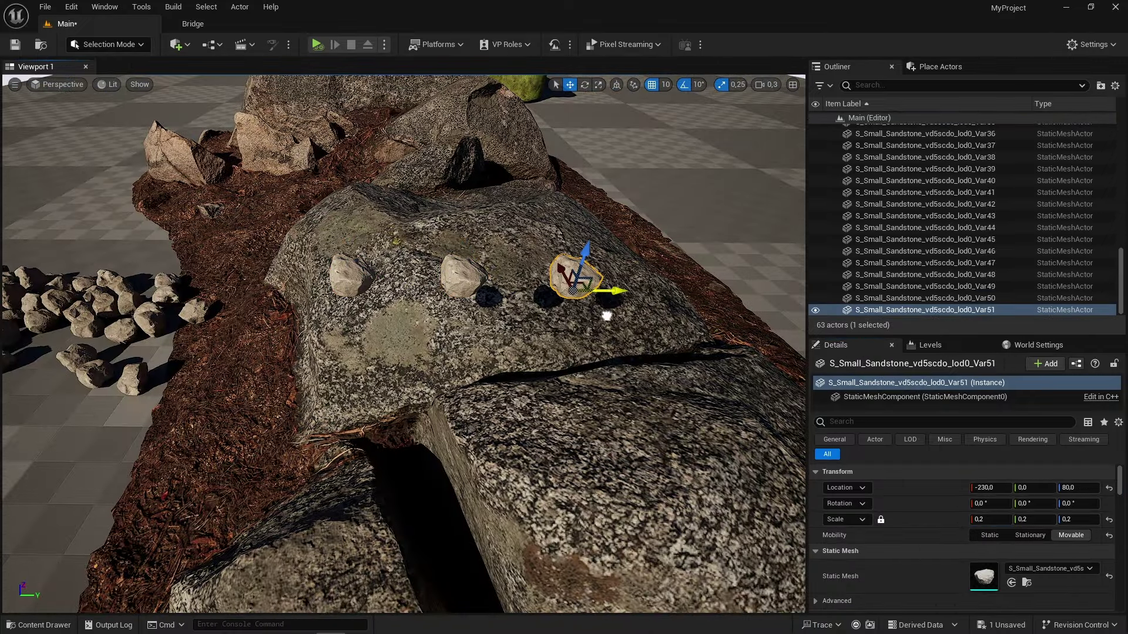
left_click_drag(599, 288, 710, 292, "alt")
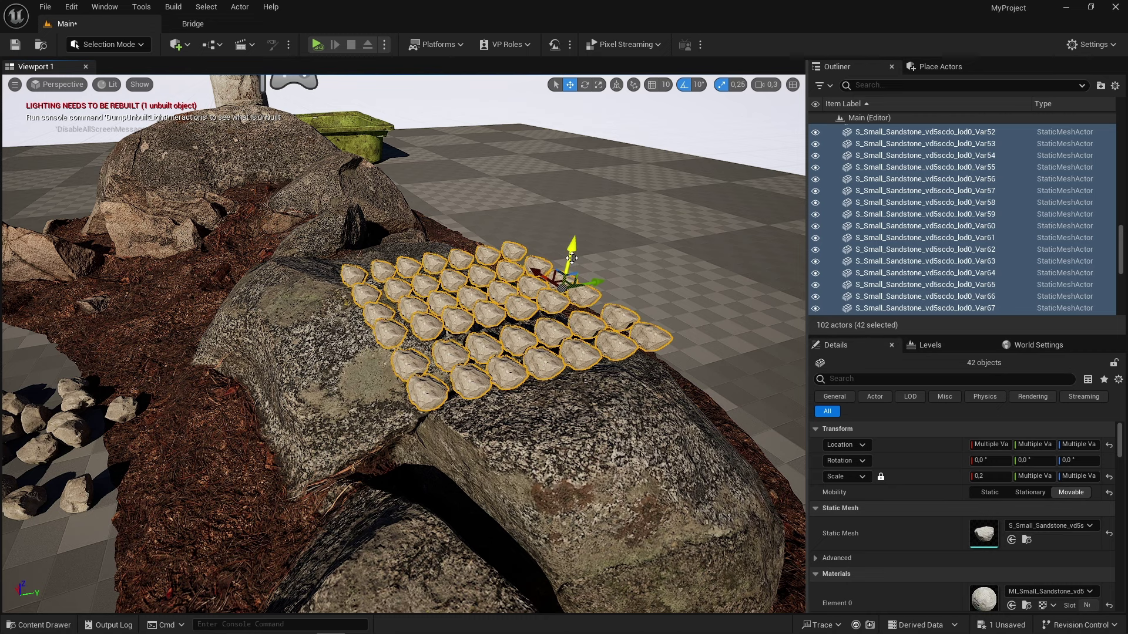
- Stack two raised copies of the rock grid, then run Simulate so the rocks drop
left_click_drag(570, 257, 573, 238, "alt")
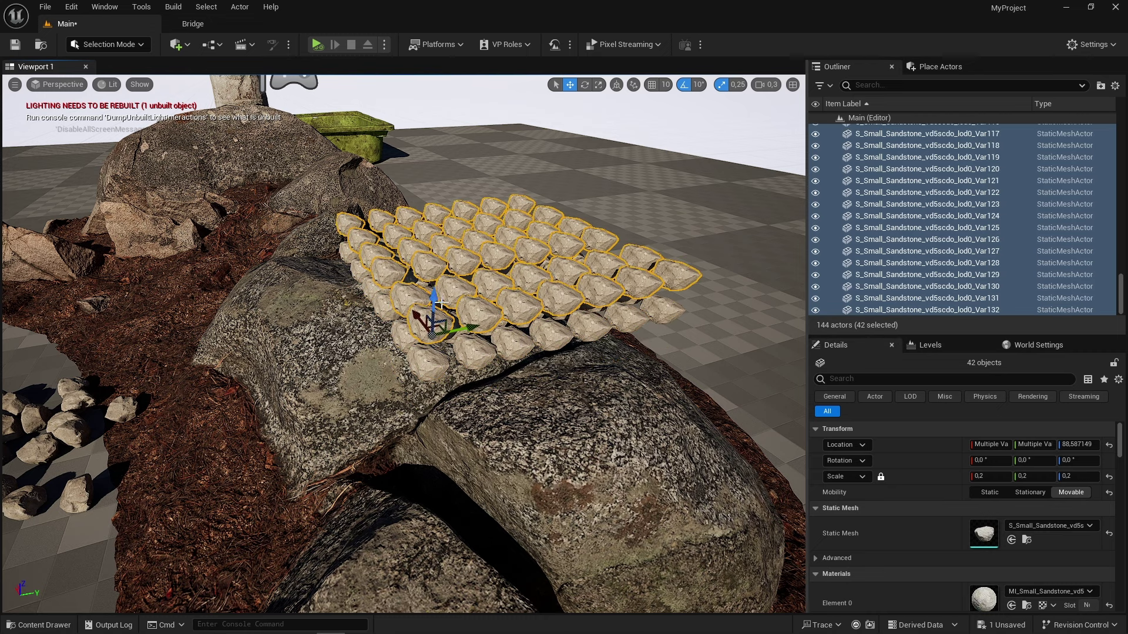
left_click_drag(435, 258, 437, 226, "alt")
left_click(317, 44)
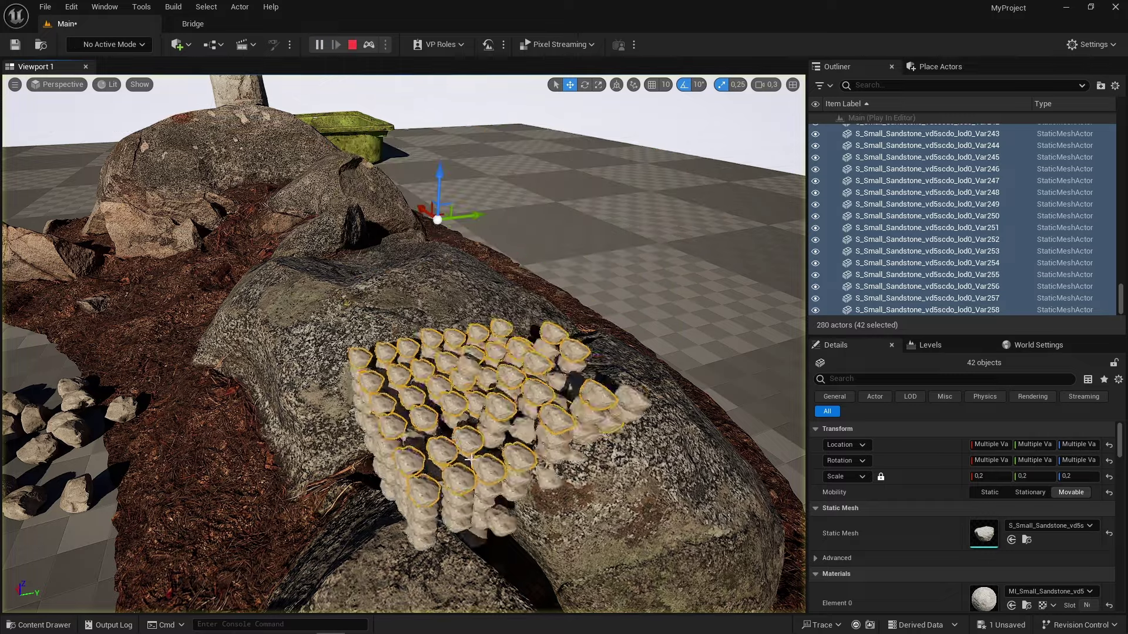
left_click(496, 553)
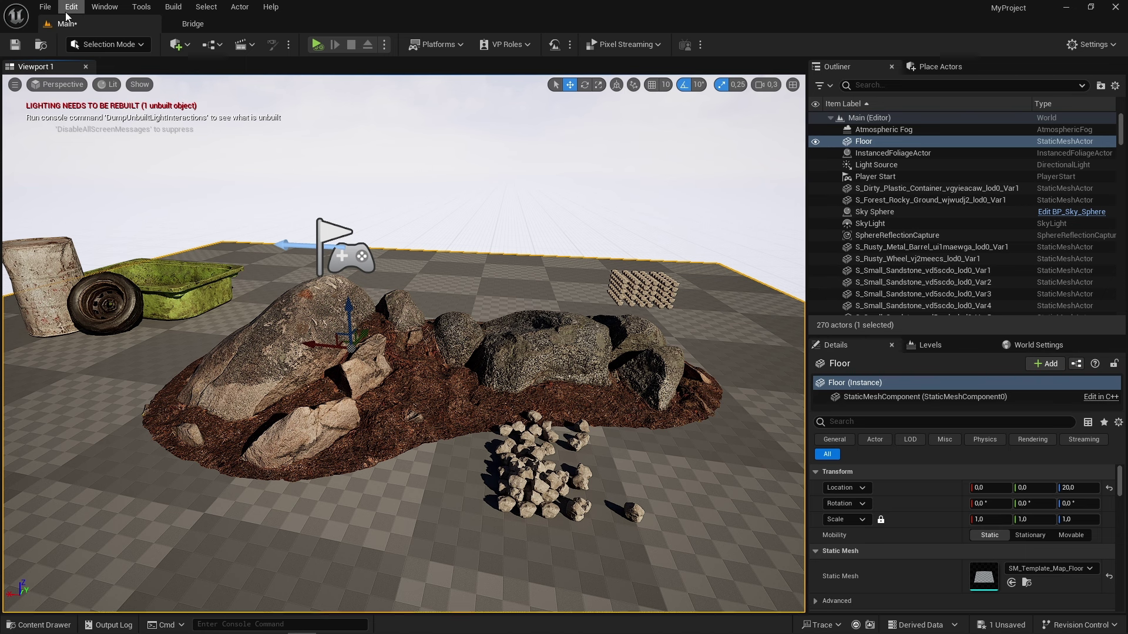
- Confirm PhysicalLayout is enabled under Code Plugins, then bring up the editor modes list
left_click(72, 9)
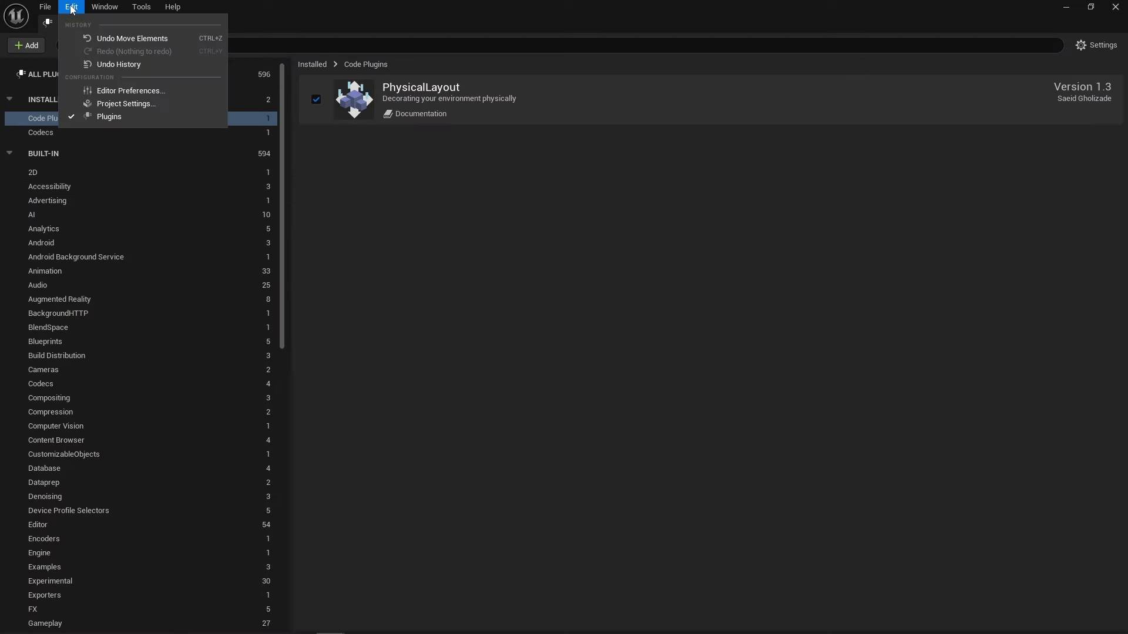
left_click(325, 188)
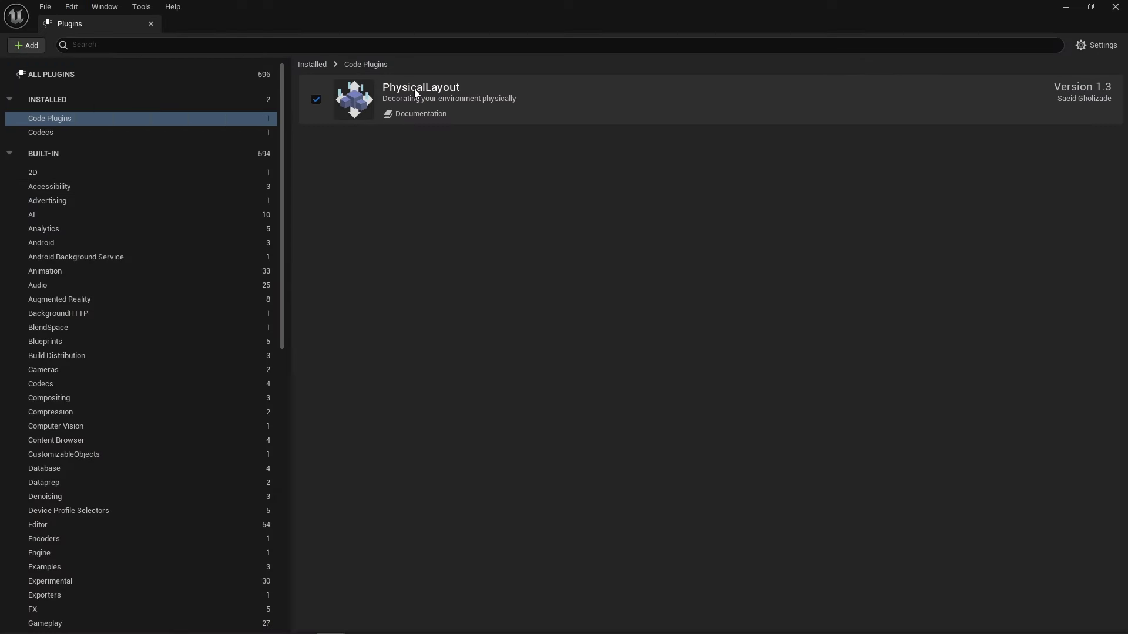
left_click(1123, 8)
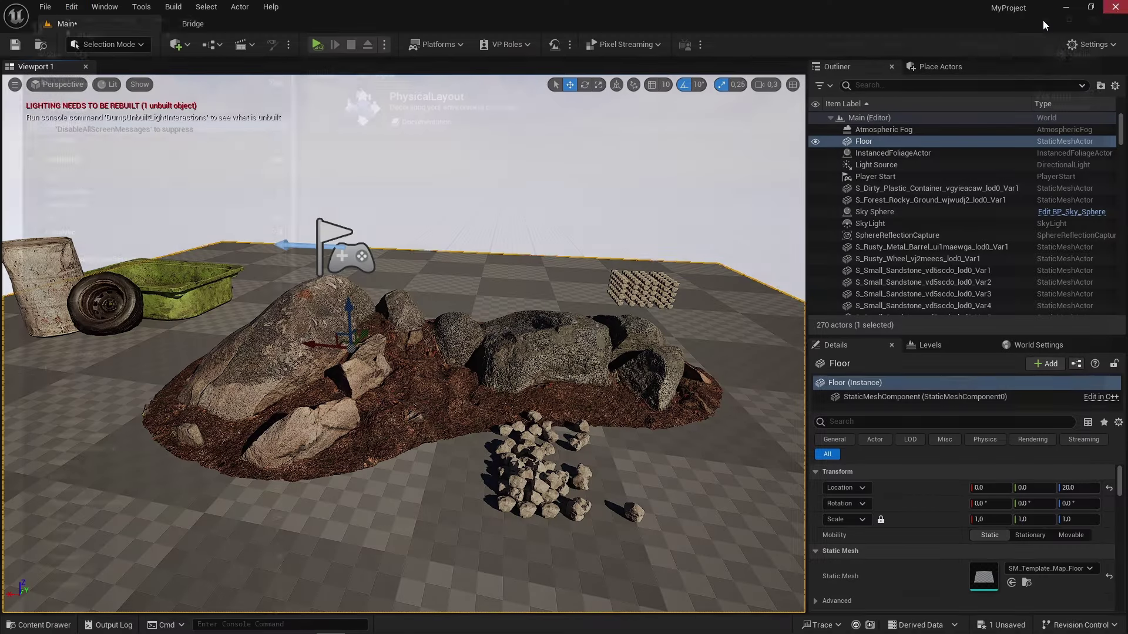
left_click(134, 45)
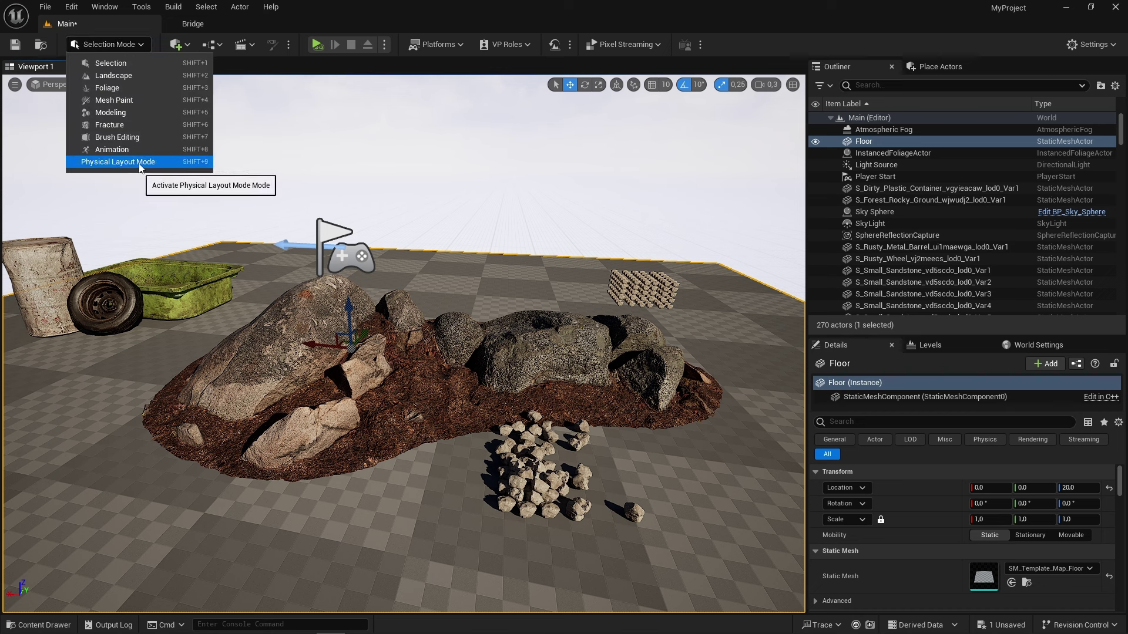
- Switch to Physical Layout Mode's Paint Place tool and assign the S_Small_Sandstone_vd5scdo_lod0_Var1 mesh
left_click(141, 167)
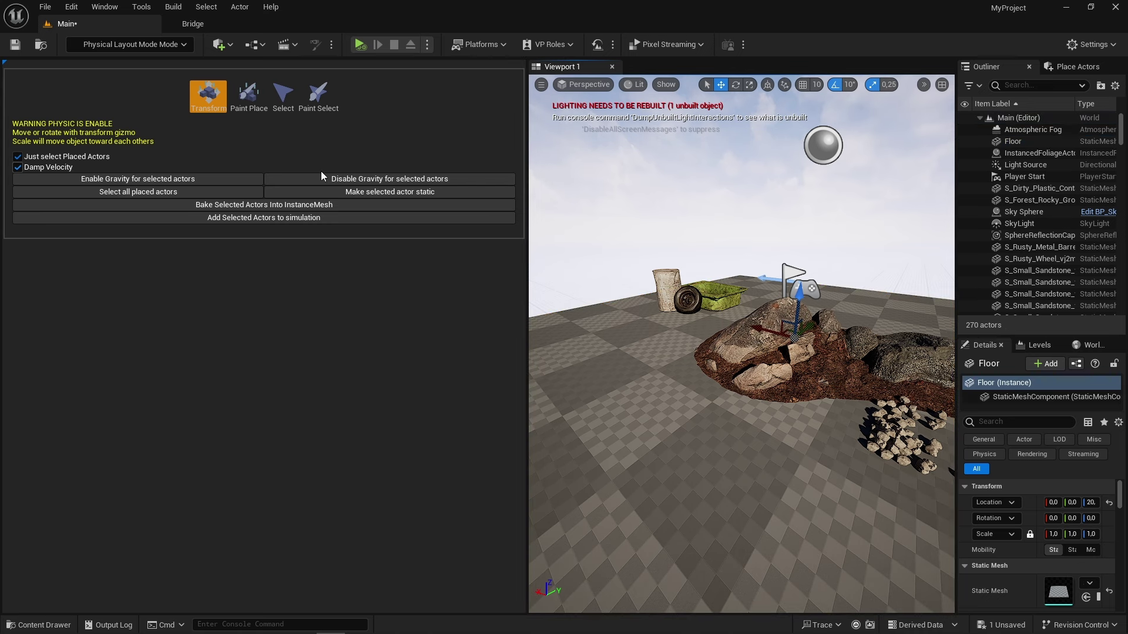
left_click(253, 101)
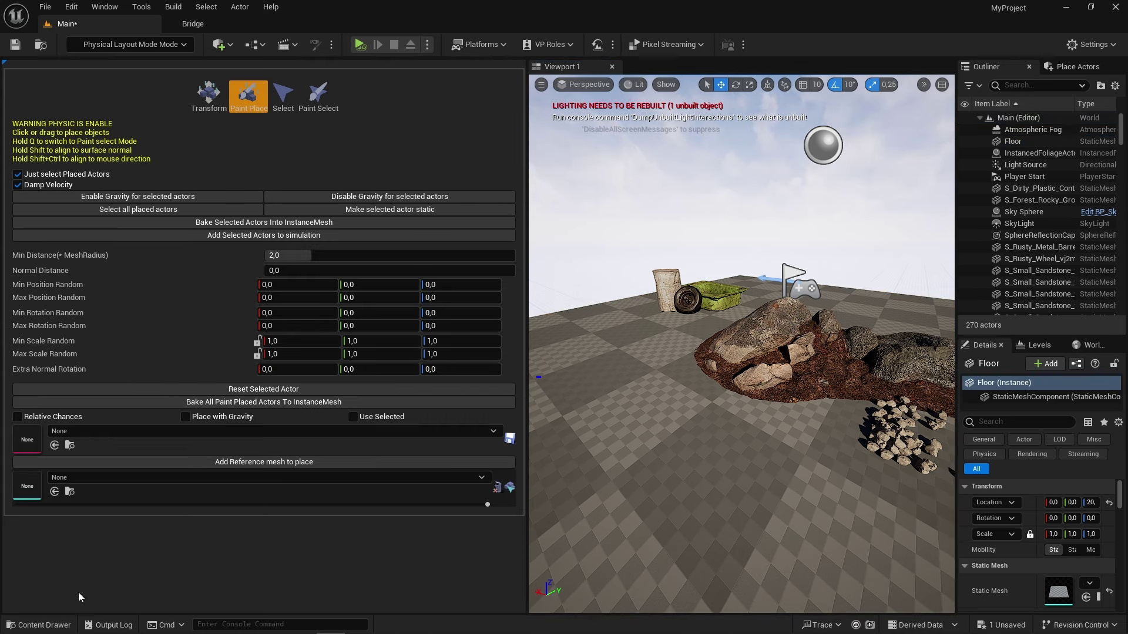
left_click(38, 625)
left_click_drag(772, 482, 27, 486)
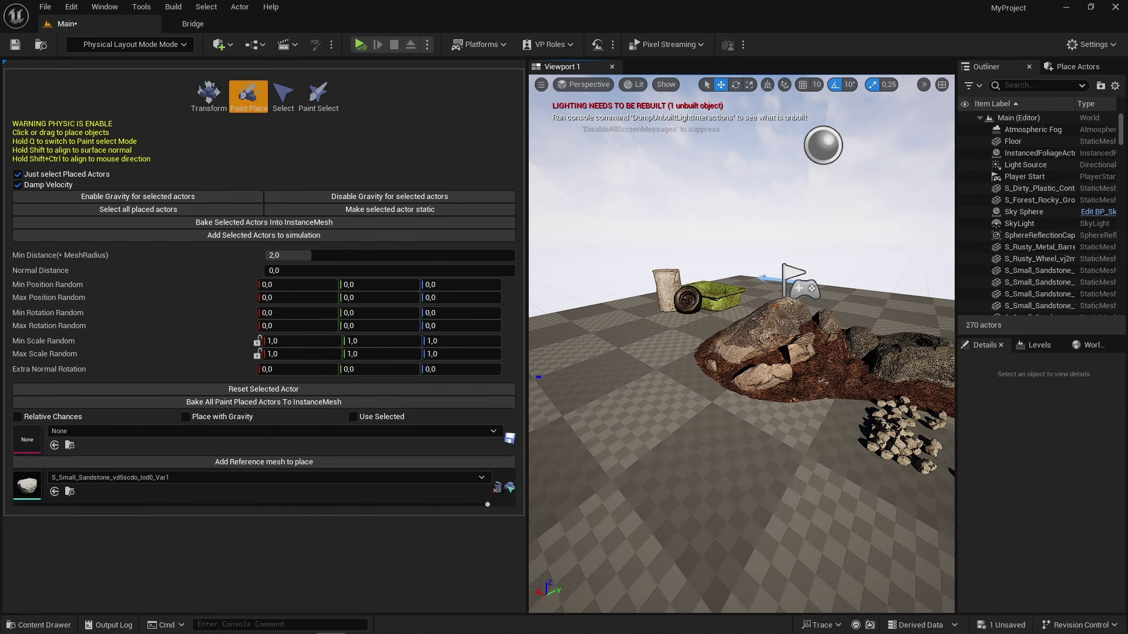
- Add three extra mesh slots, then remove them so only the sandstone mesh remains
left_click(314, 465)
left_click(306, 463)
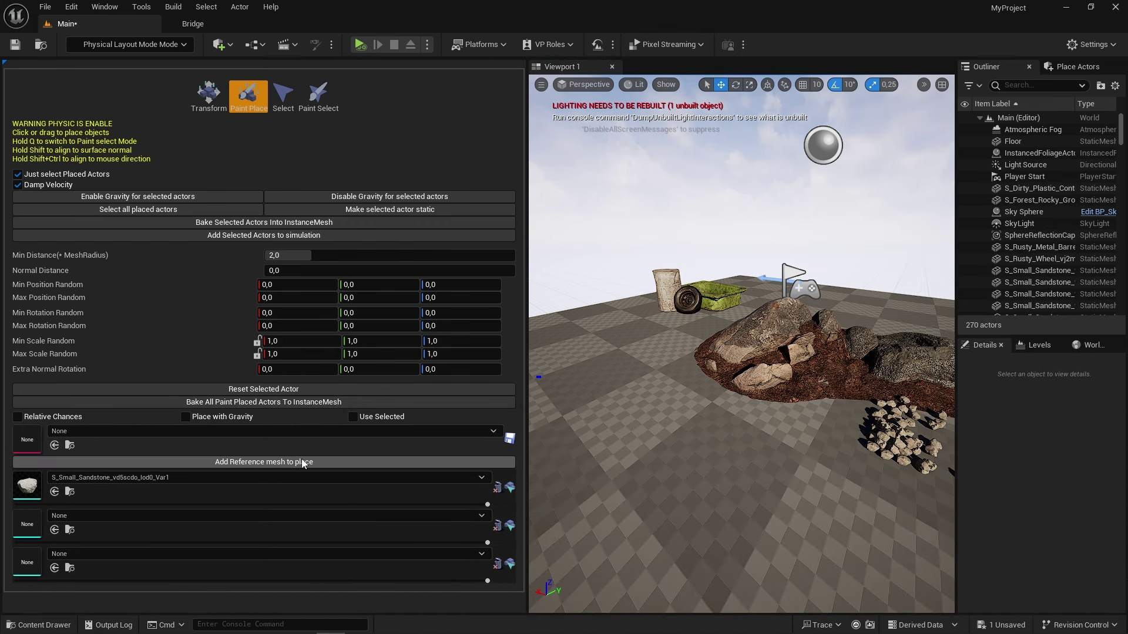
left_click(306, 463)
scroll(480, 524, "down", 1)
left_click(491, 507)
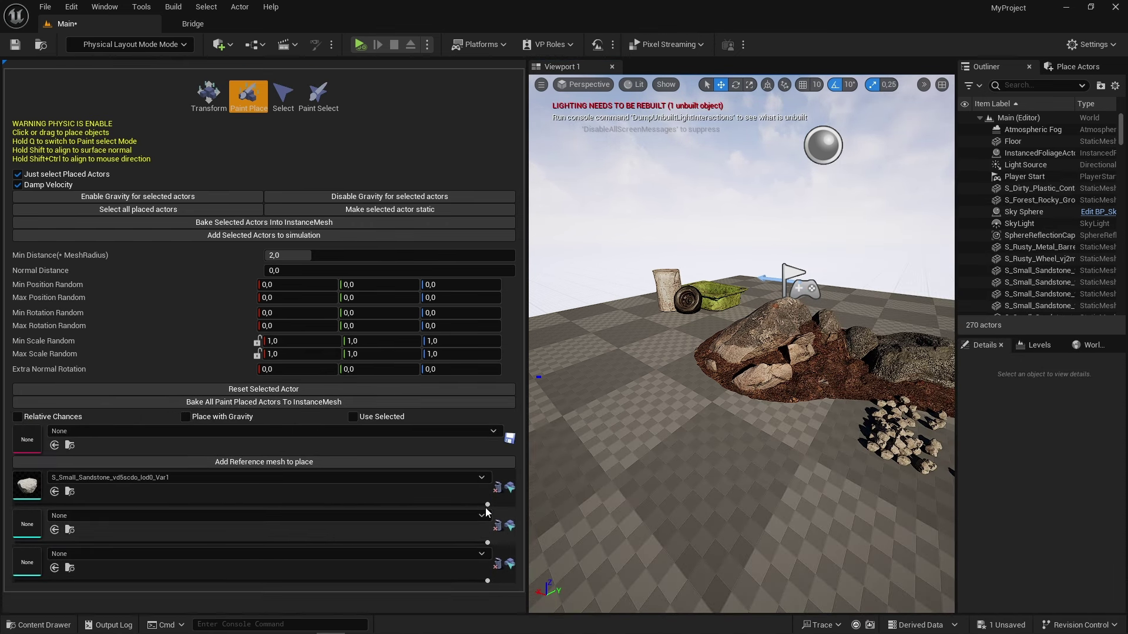
left_click(494, 527)
left_click(494, 527)
- Set the Paint Place Min Distance to 0,1
left_click(326, 256)
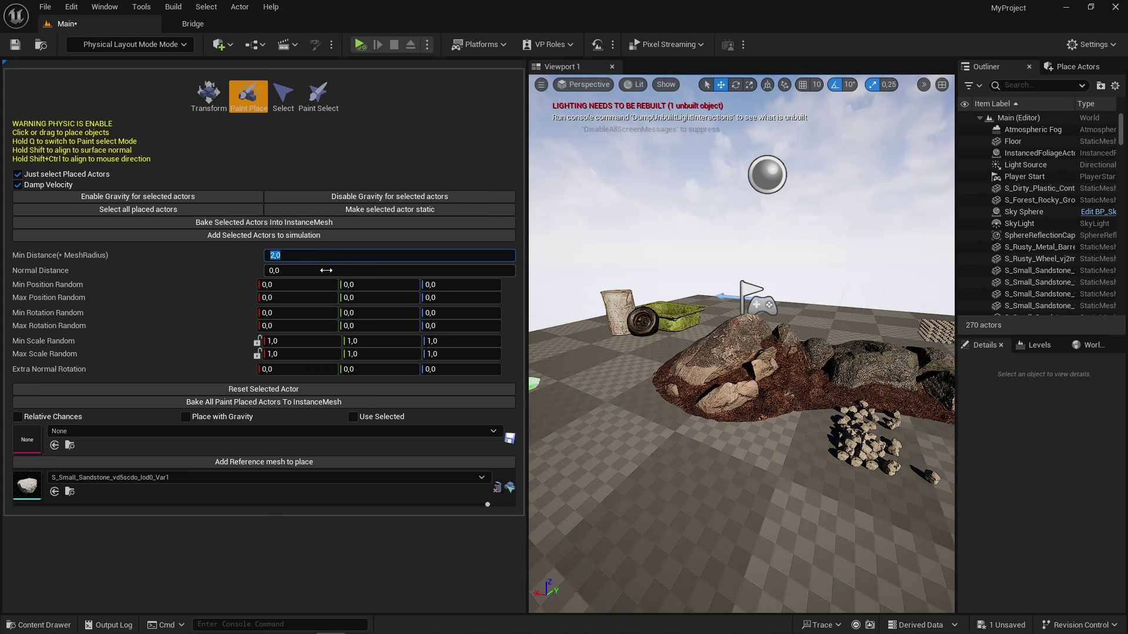
type("0")
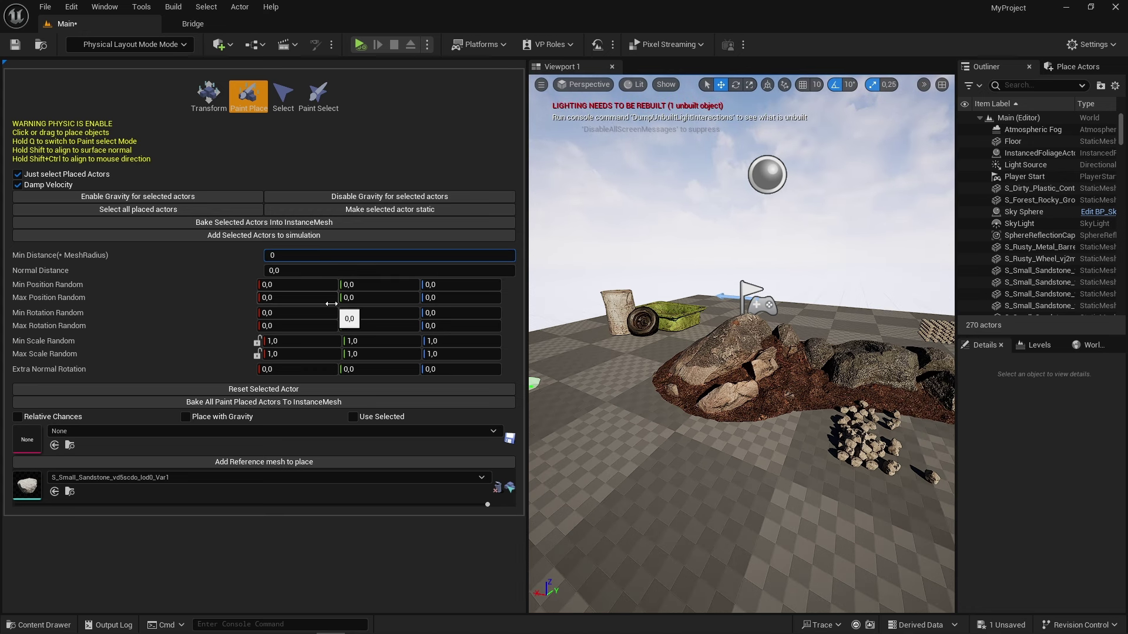
type(",1")
key("Return")
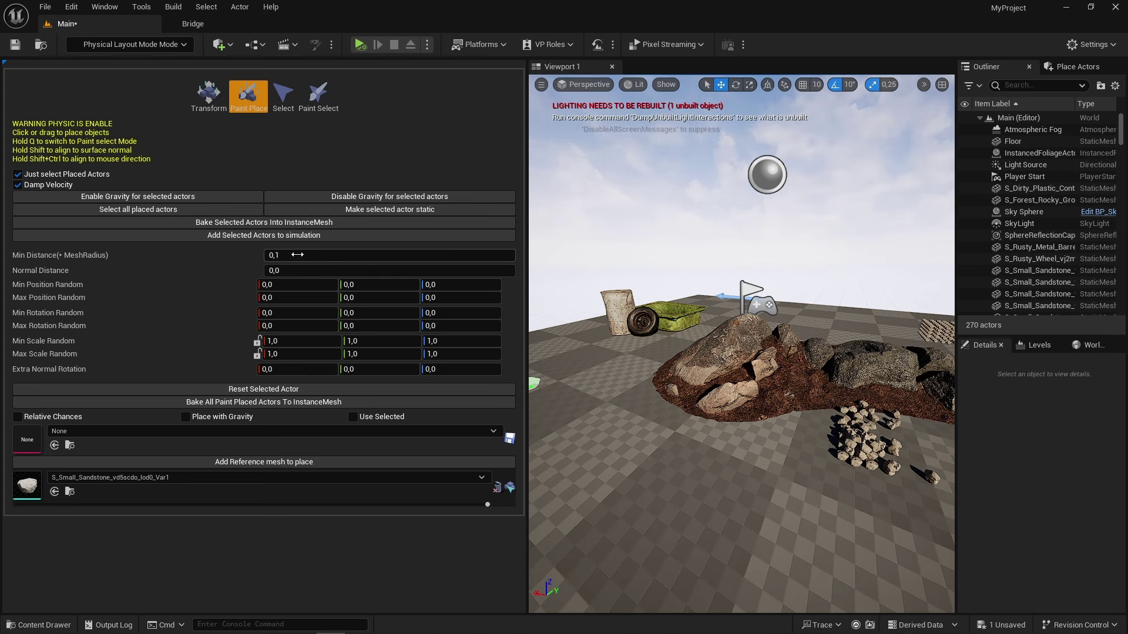
mouse_move(646, 446)
right_mouse_down()
mouse_move(634, 416)
mouse_move(572, 414)
mouse_move(572, 447)
mouse_move(596, 420)
right_mouse_up()
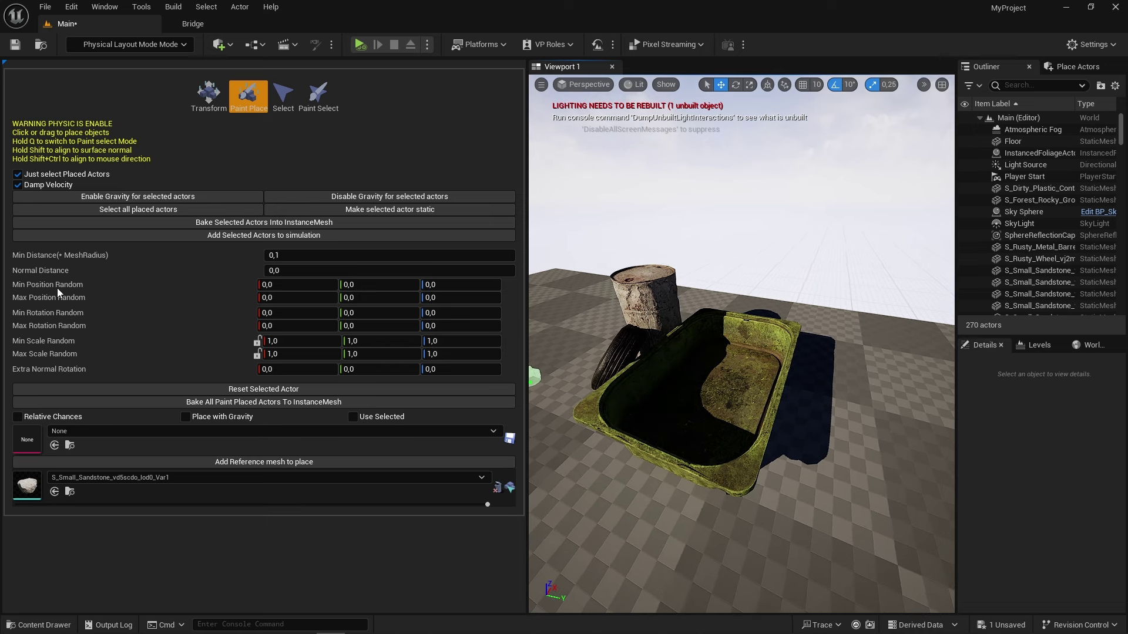
- Paint a single test sandstone rock onto the open floor
right_click_drag(546, 441, 723, 435)
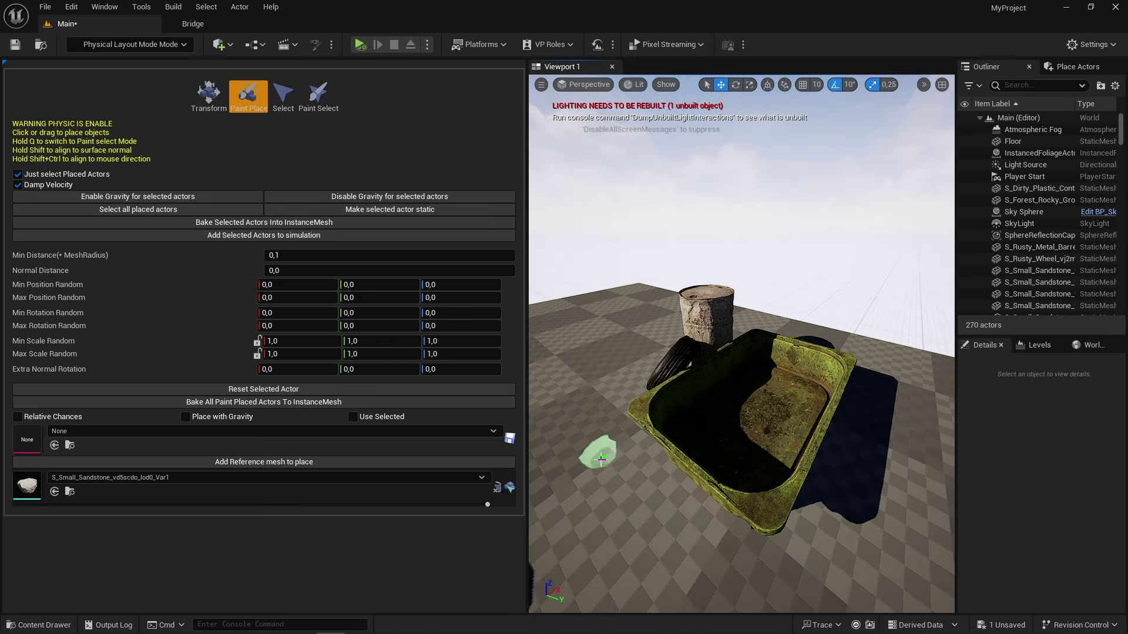
left_click(724, 434)
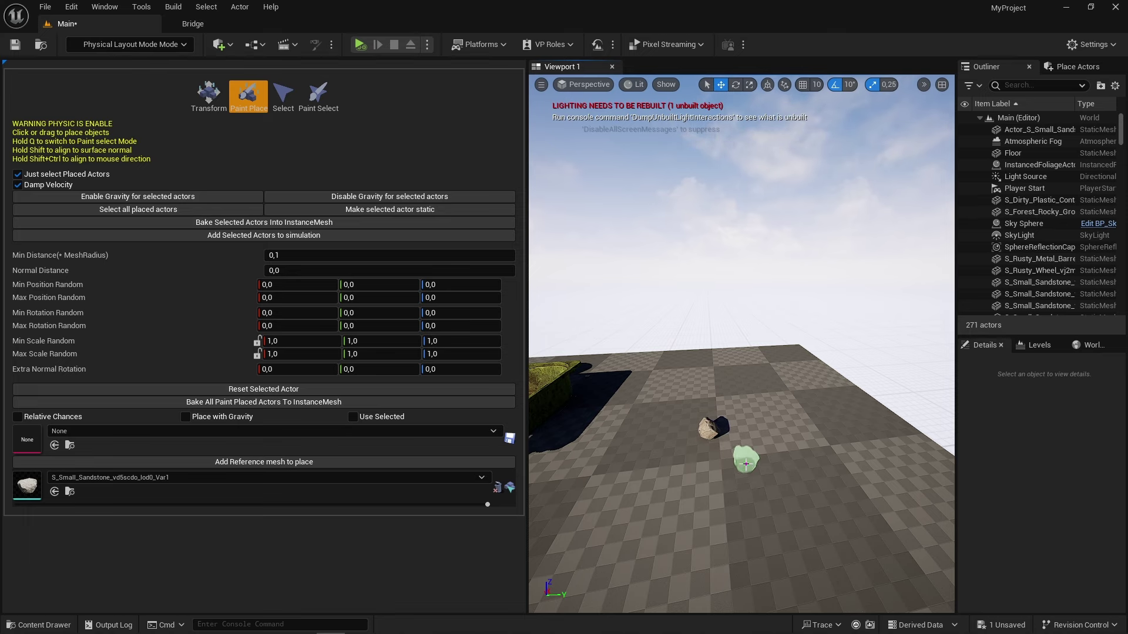
right_click_drag(731, 452, 738, 466)
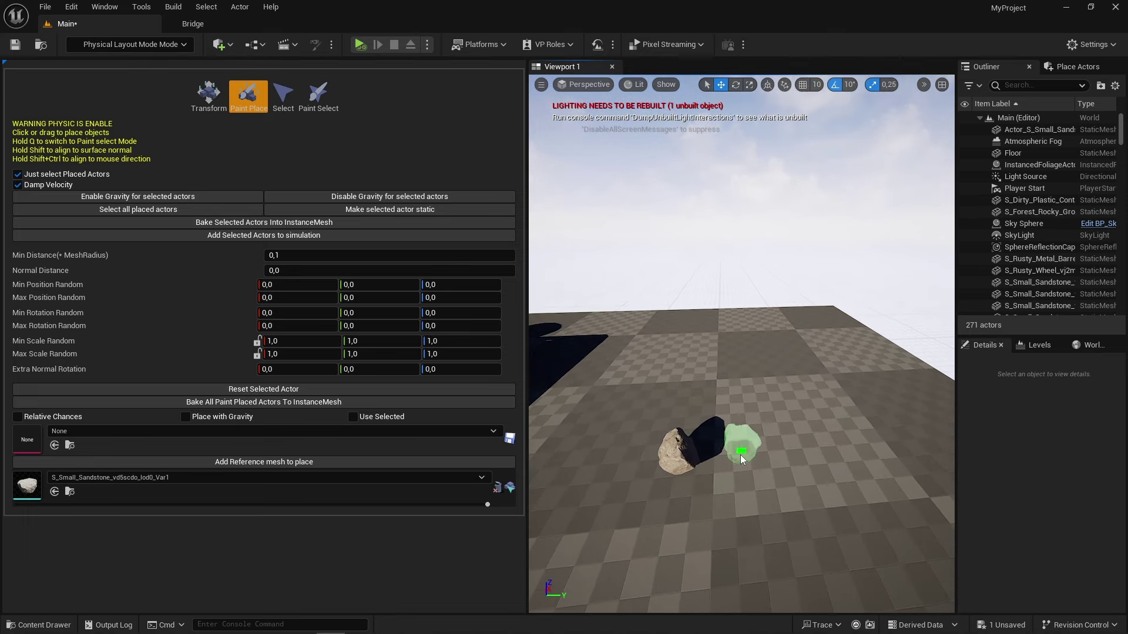
- Set Min and Max Position Random Z to 150
left_click(438, 284)
type("150")
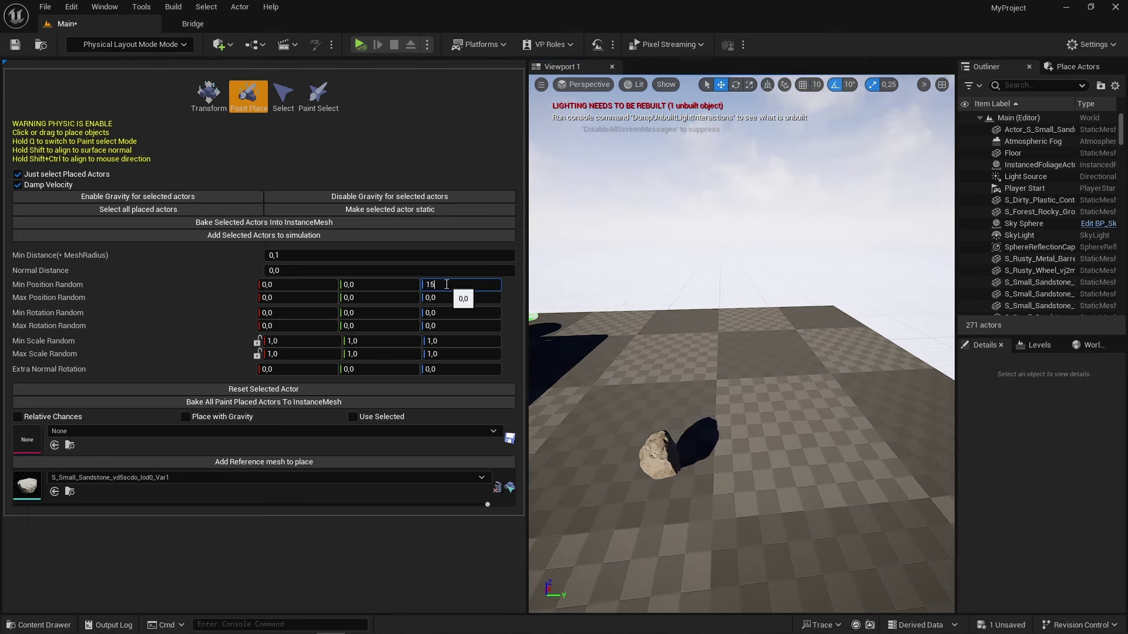
left_click(447, 297)
type("150")
key("Return")
- Paint a second sandstone rock that drops from 150 above the floor
right_click_drag(746, 410, 738, 401)
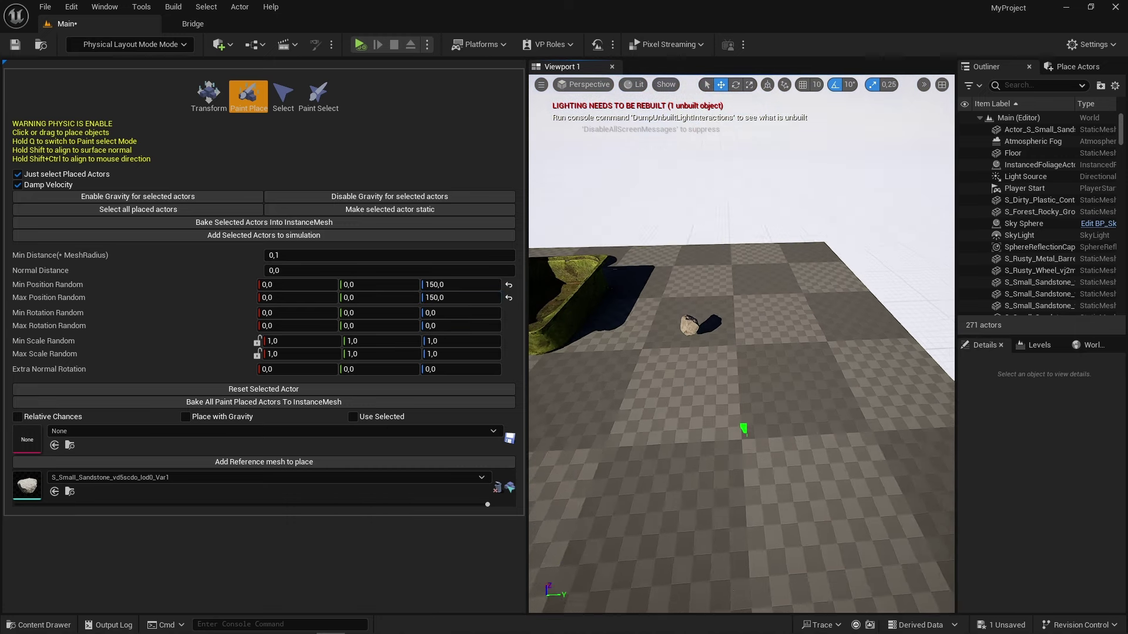
left_click(738, 406)
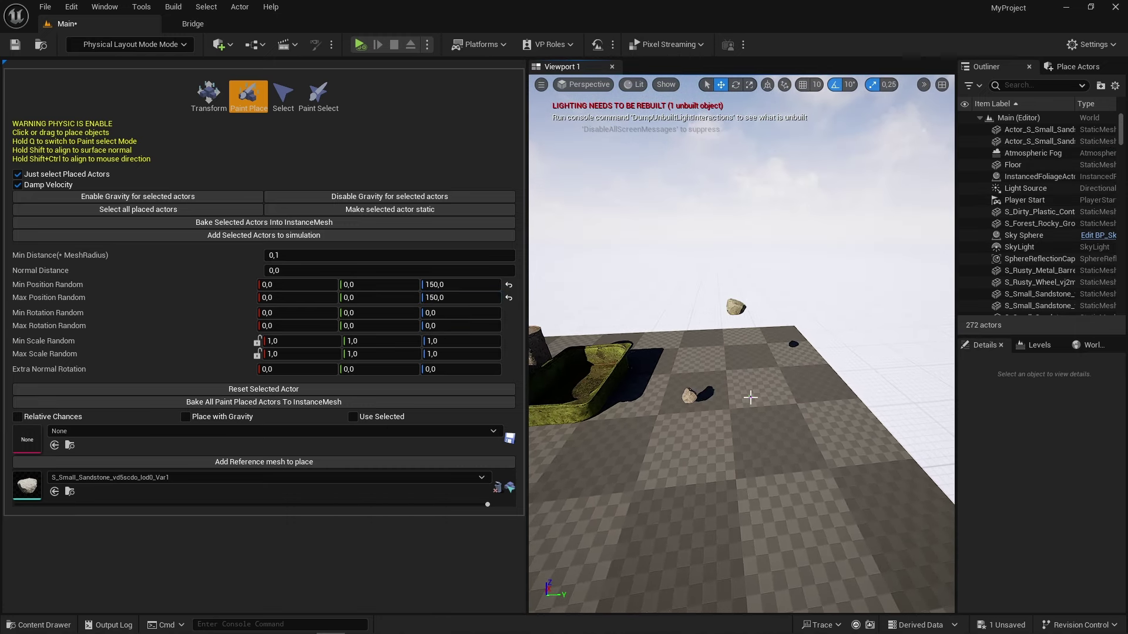
right_click_drag(750, 398, 748, 380)
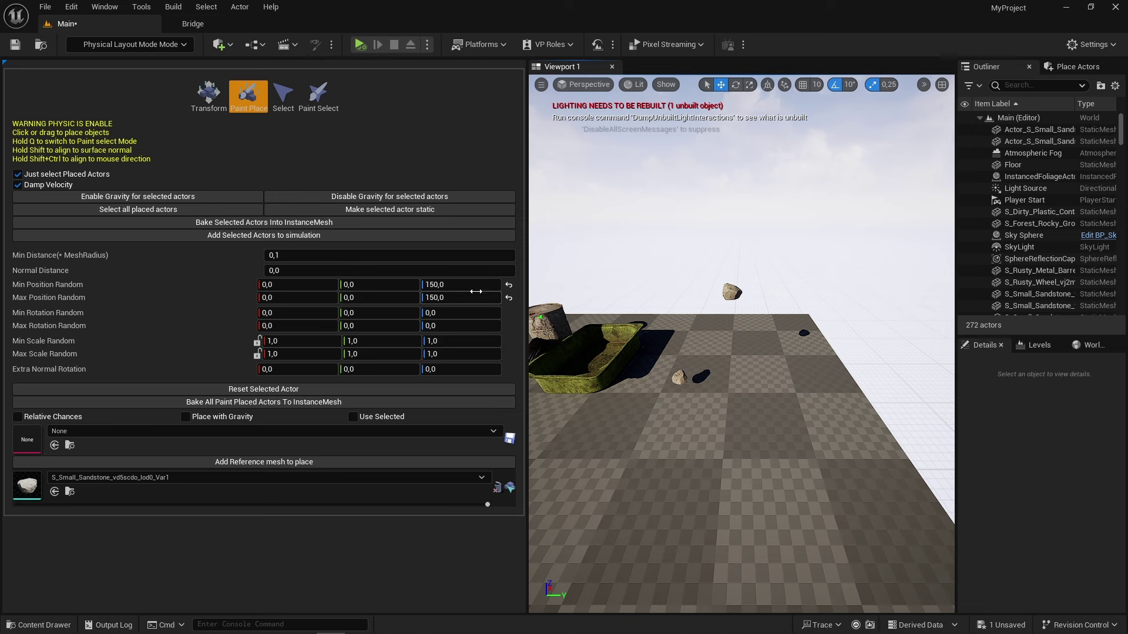
right_click_drag(744, 432, 554, 332)
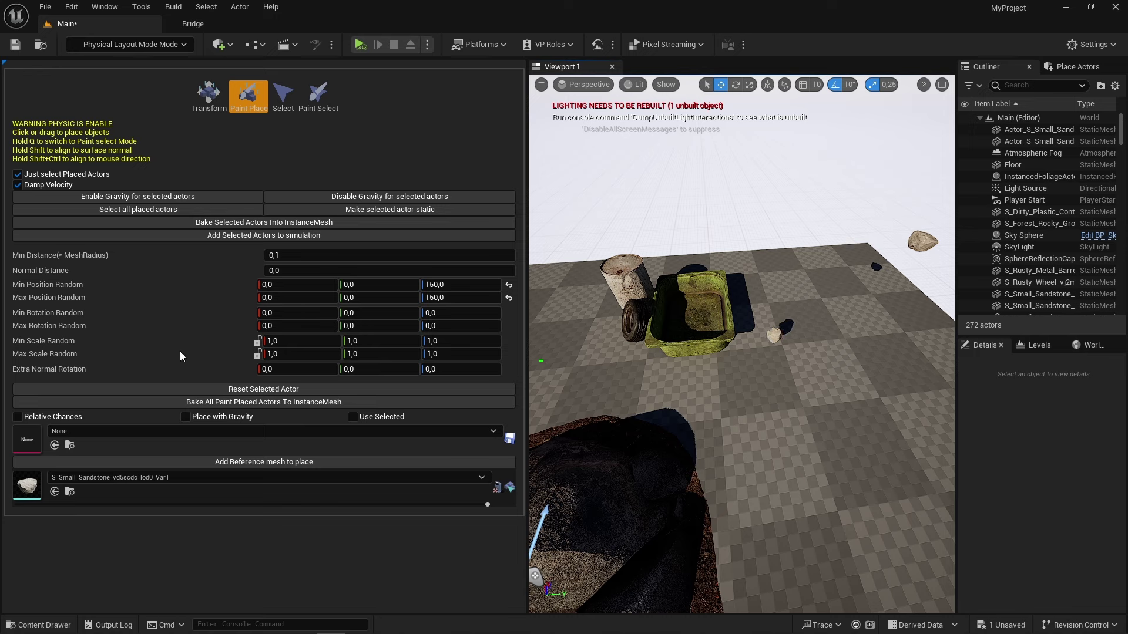
- Set random rotation to 359 on every axis and scale 0,2–0,6, then paint rocks across the floor
type("1")
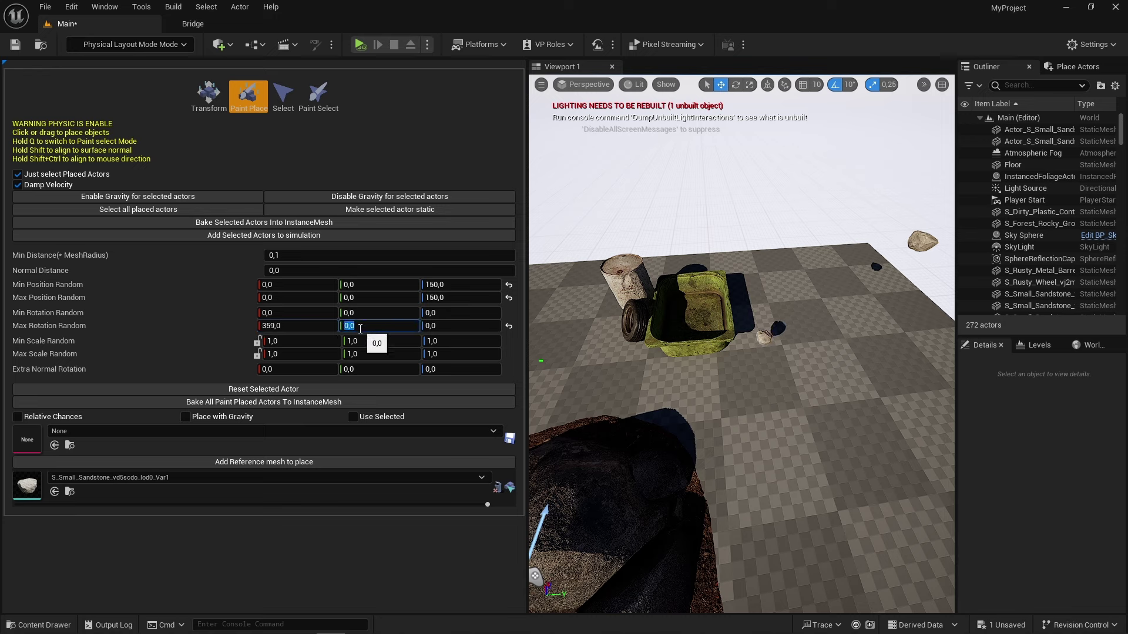
type("9")
left_click(443, 326)
key("Tab")
type("0,6")
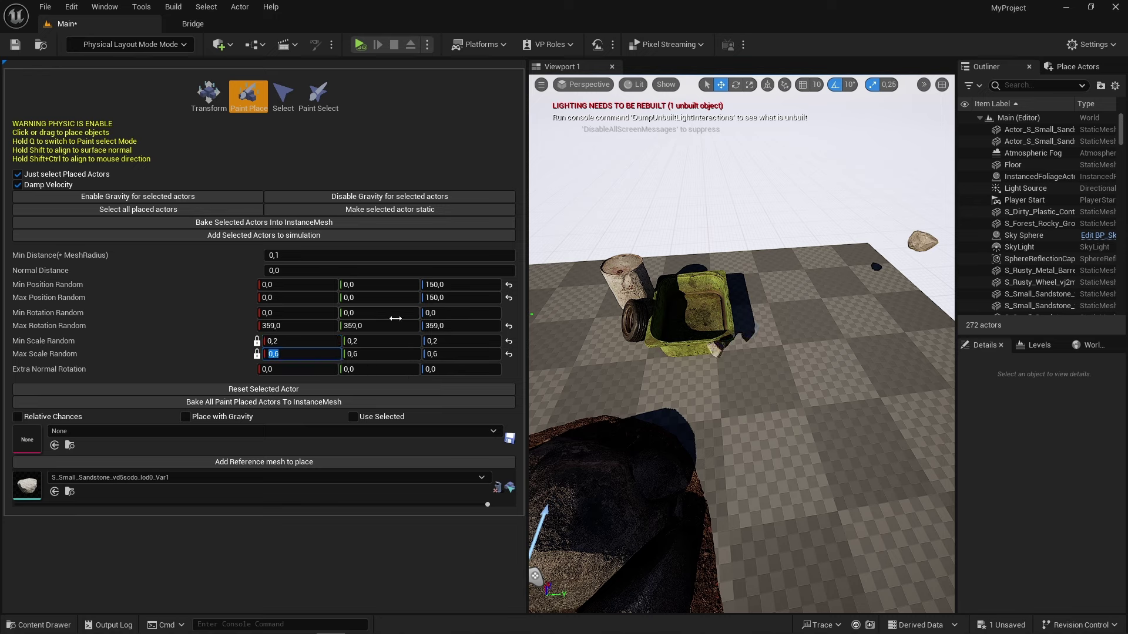
right_click_drag(685, 381, 684, 382)
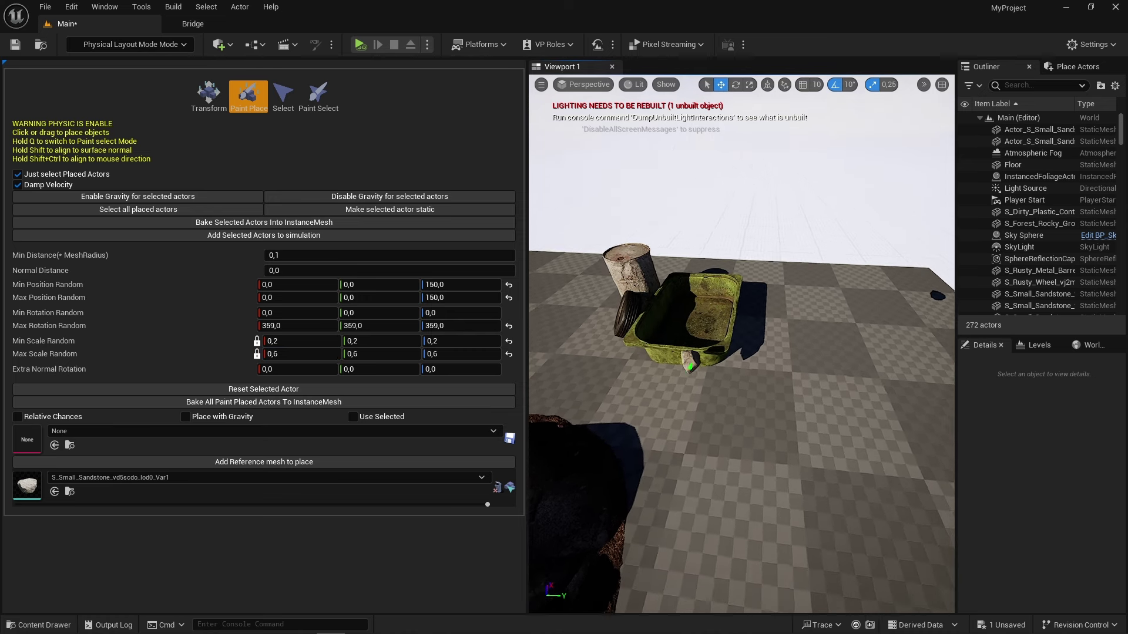
mouse_move(746, 338)
right_mouse_down()
mouse_move(720, 406)
mouse_move(750, 408)
right_mouse_up()
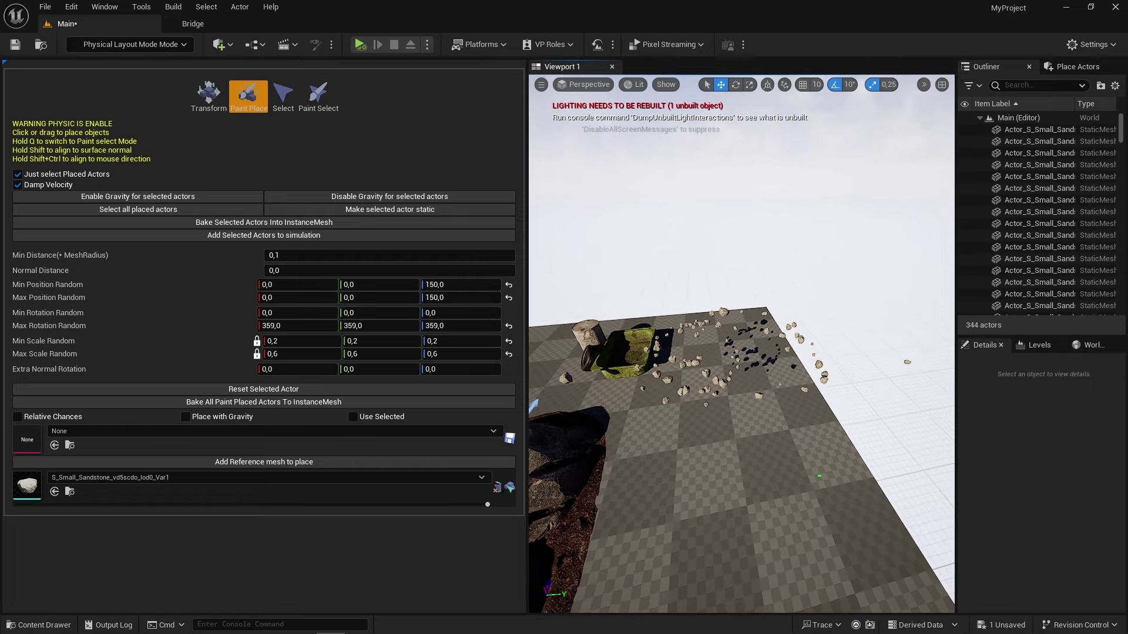
- Fly the camera around the wheelbarrow to watch the painted rocks fall and settle
mouse_move(809, 495)
right_mouse_down()
mouse_move(783, 487)
mouse_move(883, 455)
mouse_move(564, 487)
right_mouse_up()
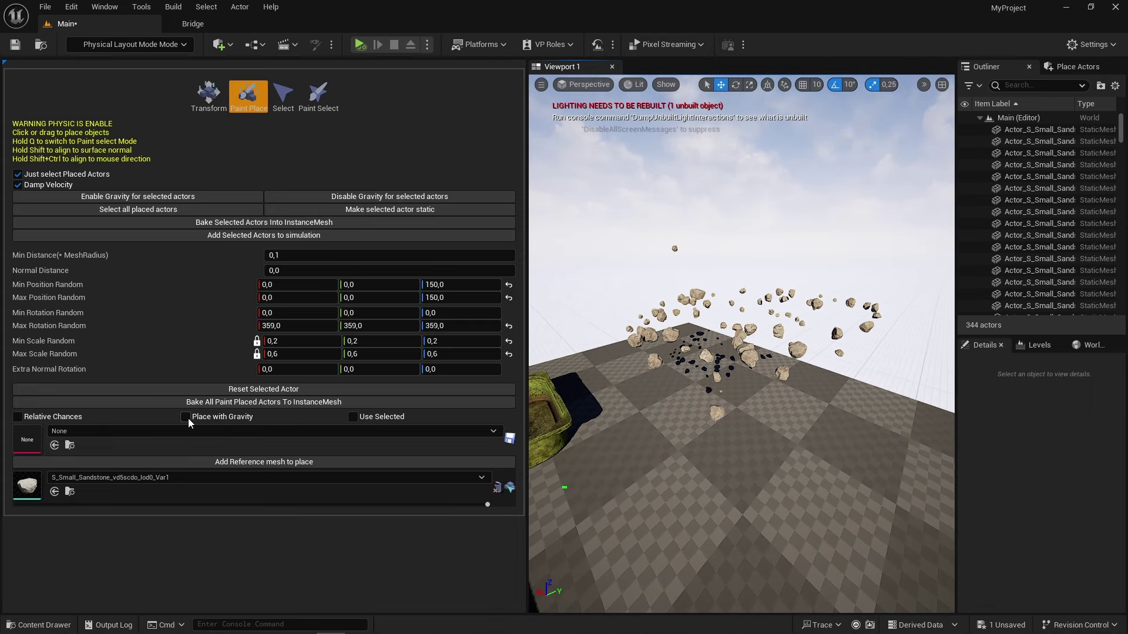
right_click_drag(676, 458, 684, 455)
right_click_drag(576, 453, 733, 415)
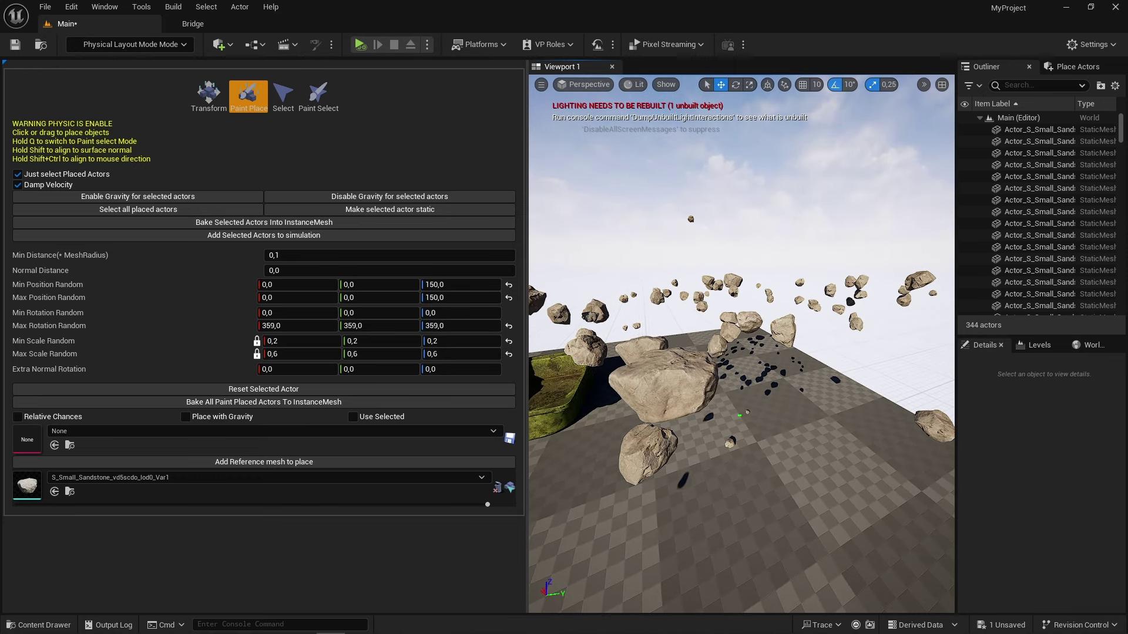
right_click(738, 418)
mouse_move(741, 419)
right_mouse_down()
mouse_move(740, 511)
mouse_move(756, 472)
mouse_move(853, 476)
mouse_move(785, 483)
mouse_move(739, 504)
mouse_move(621, 472)
mouse_move(533, 494)
right_mouse_up()
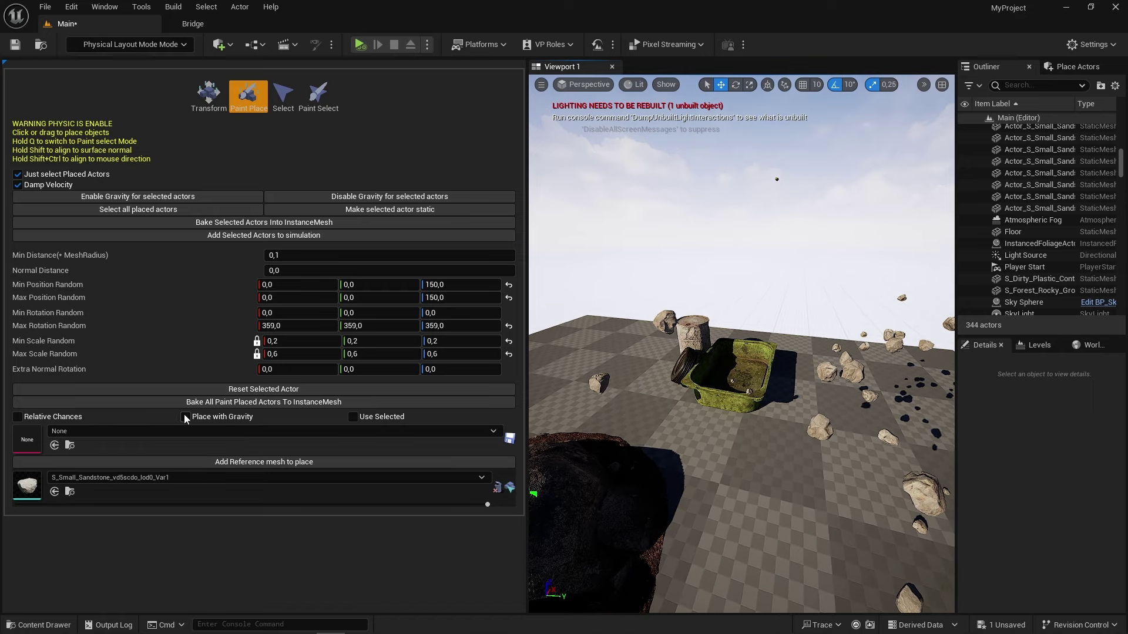
- Paint sandstone rocks over the wheelbarrow until it is heaped, then select all 497 placed rocks
right_click_drag(659, 451, 682, 381)
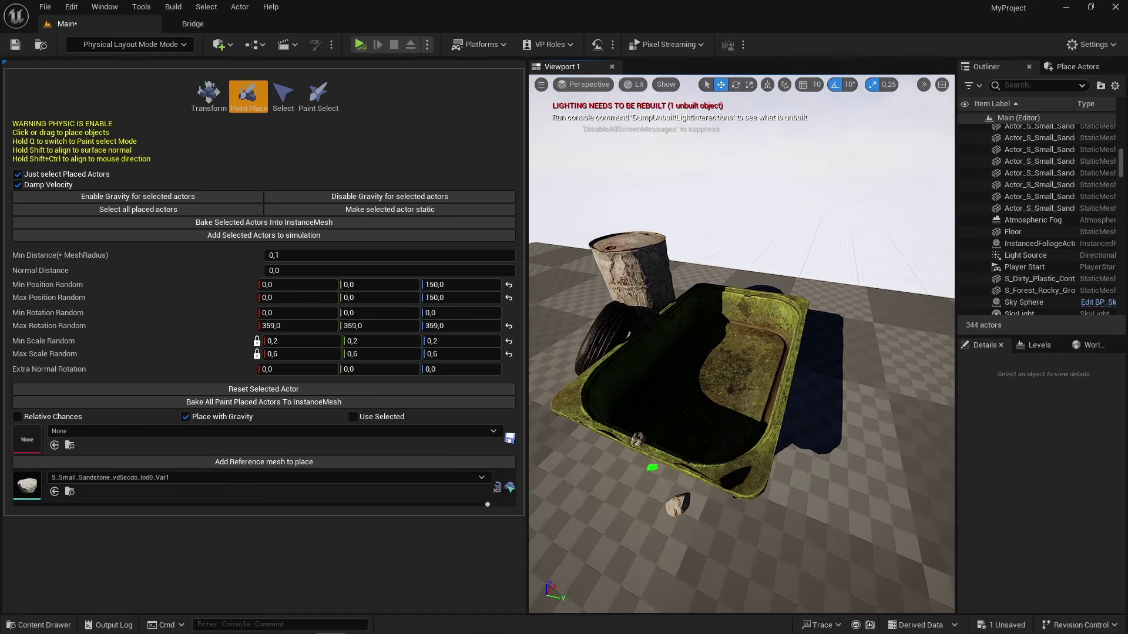
mouse_move(681, 380)
left_mouse_down()
mouse_move(673, 367)
mouse_move(706, 351)
mouse_move(714, 319)
mouse_move(662, 368)
left_mouse_up()
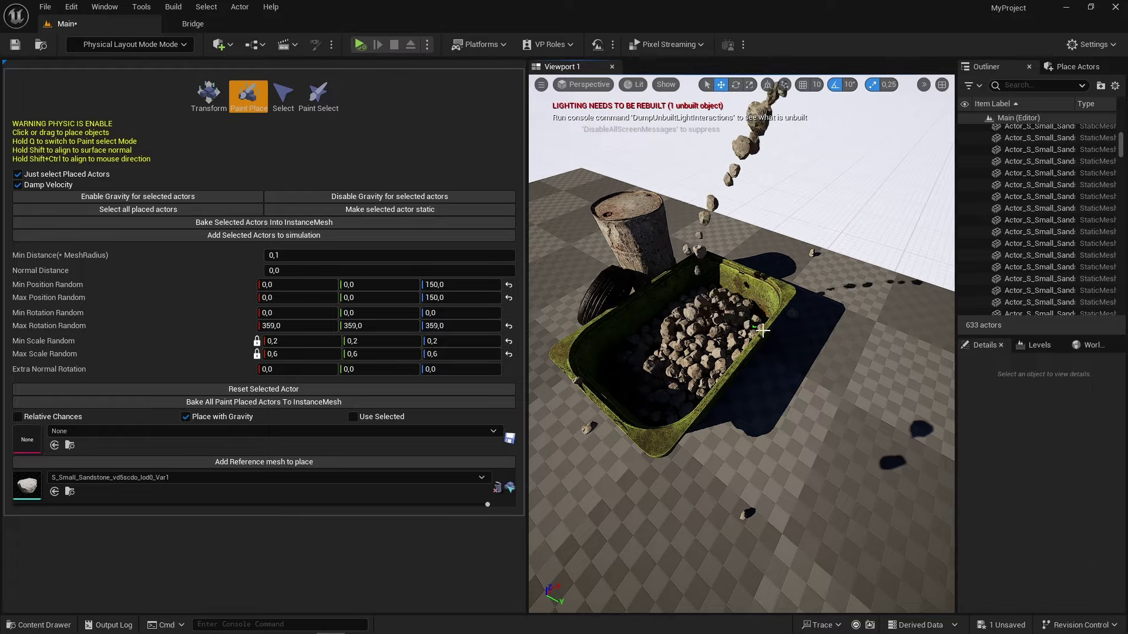
scroll(662, 367, "up", 10)
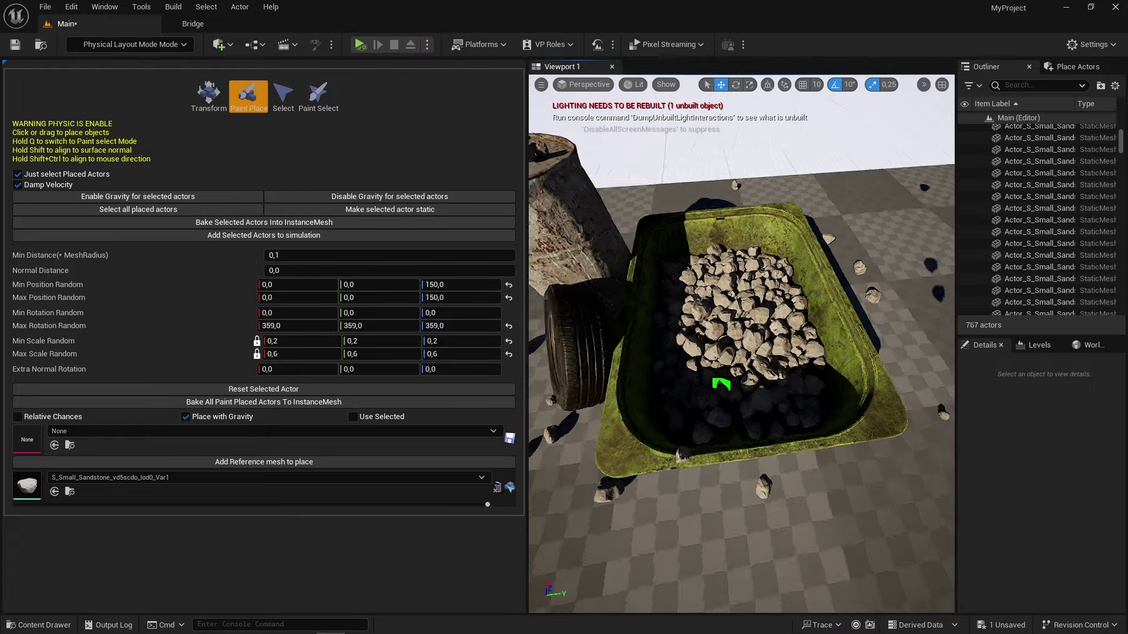
scroll(821, 383, "down", 10)
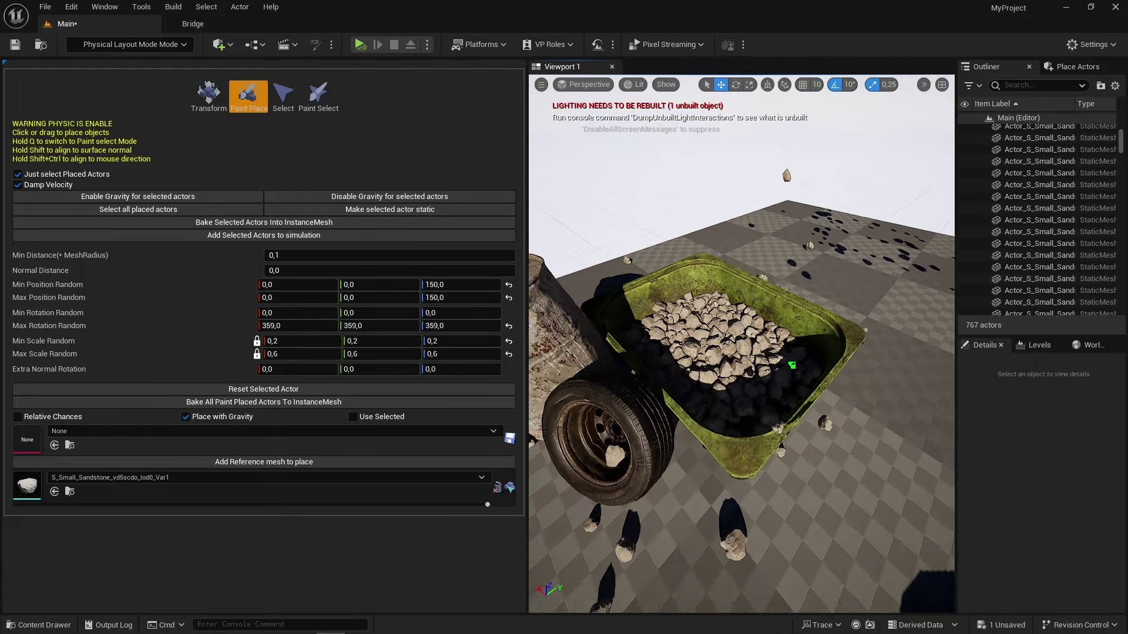
left_click(161, 209)
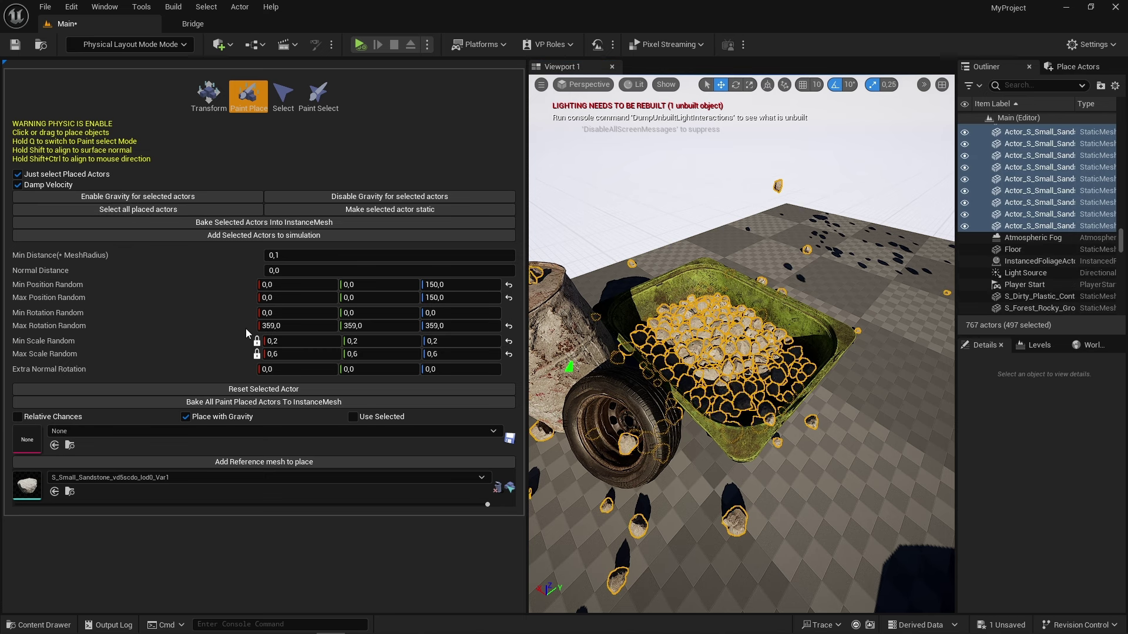
- Select all placed sandstone rocks and turn off Damp Velocity so they fall freely
left_click(226, 198)
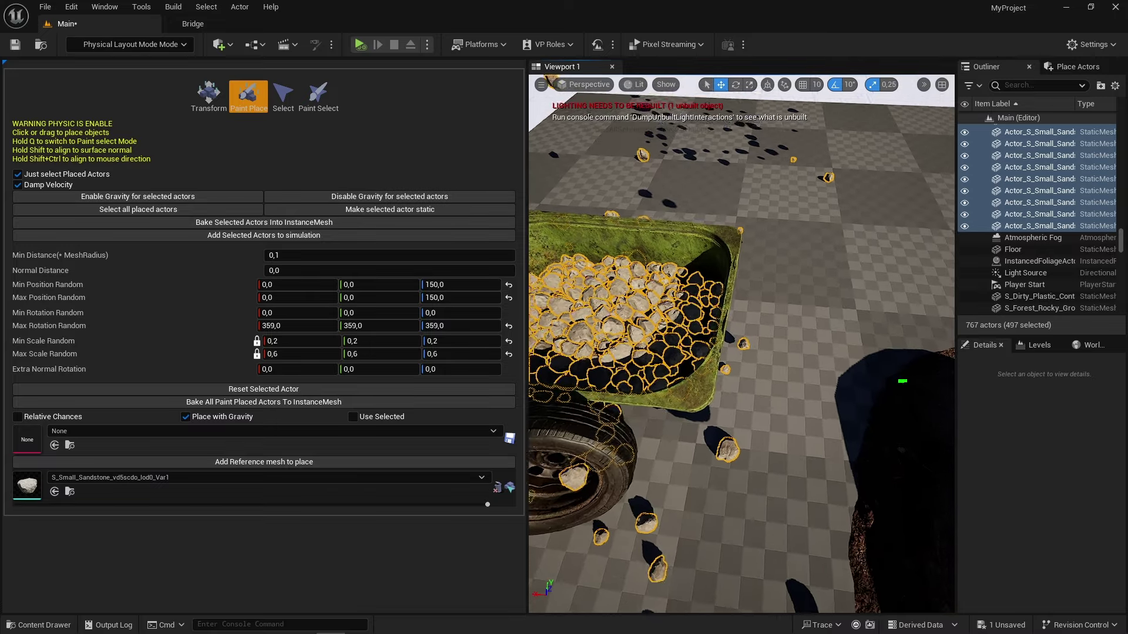
left_click(263, 212)
left_click(213, 198)
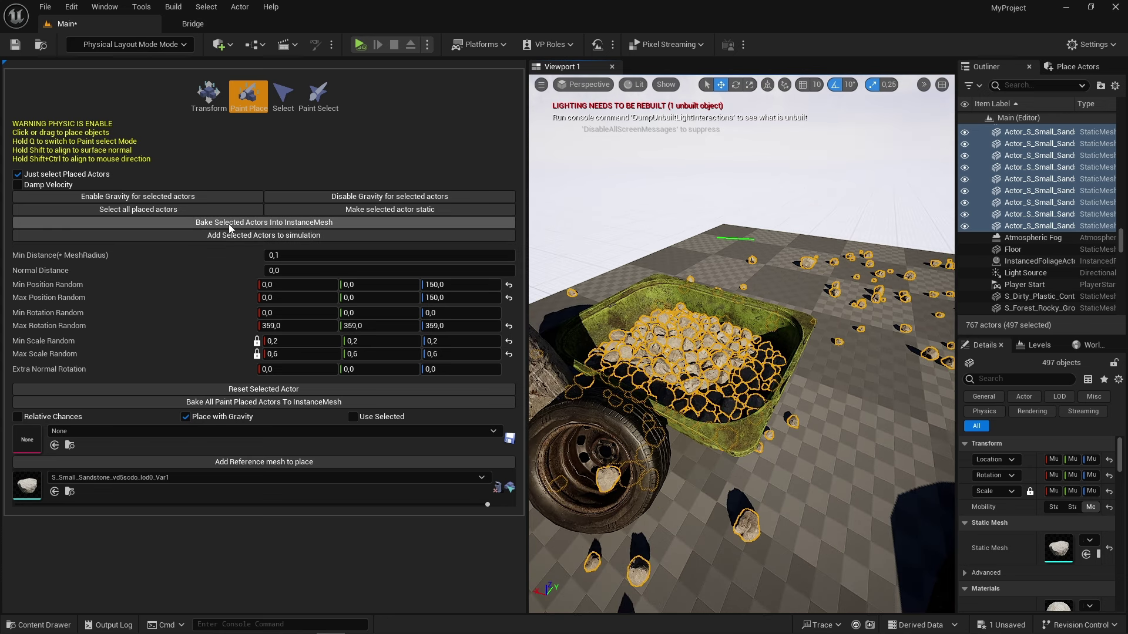
- Bake the selected rocks into an instanced mesh and inspect the floor around the wheelbarrow
left_click(273, 222)
mouse_move(740, 382)
right_mouse_down()
mouse_move(763, 376)
mouse_move(589, 367)
right_mouse_up()
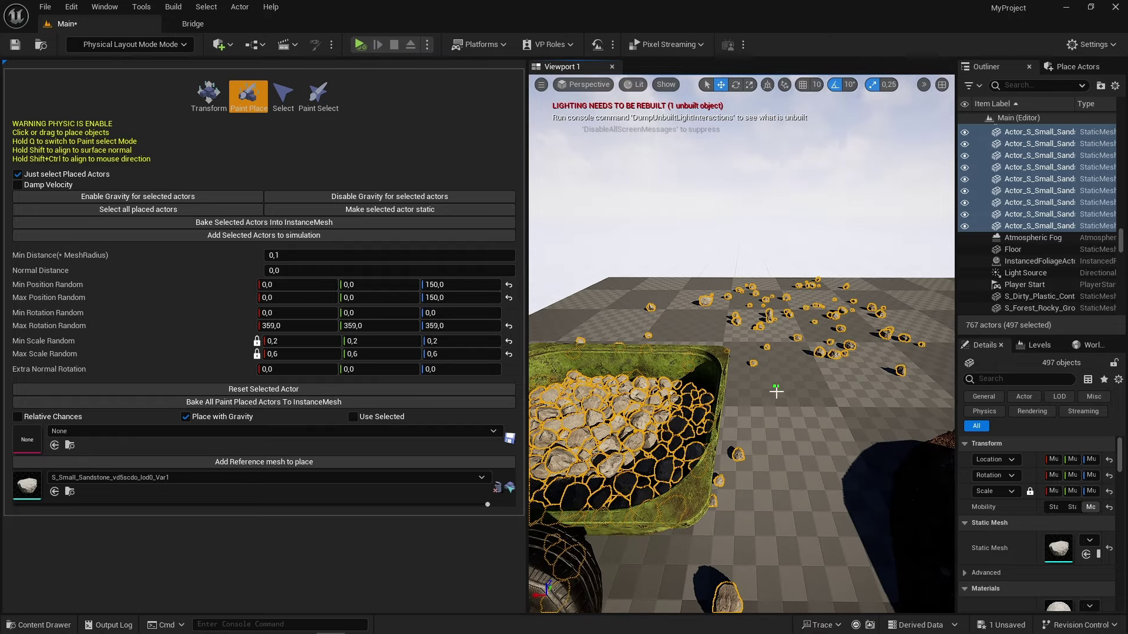
right_click_drag(776, 392, 667, 472)
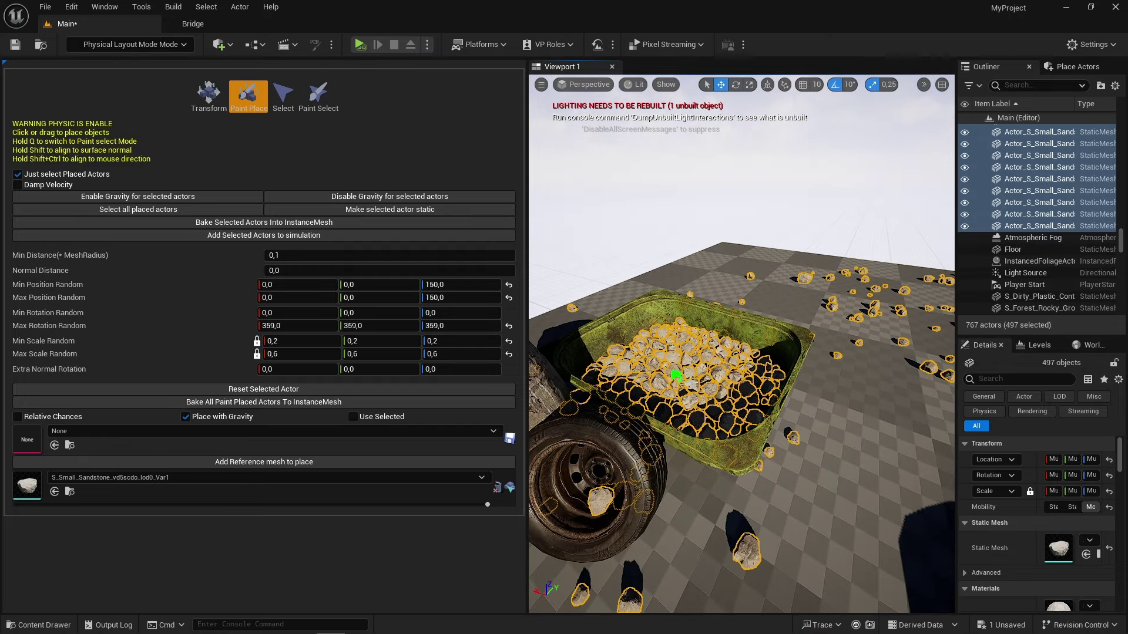
right_click_drag(675, 375, 639, 216)
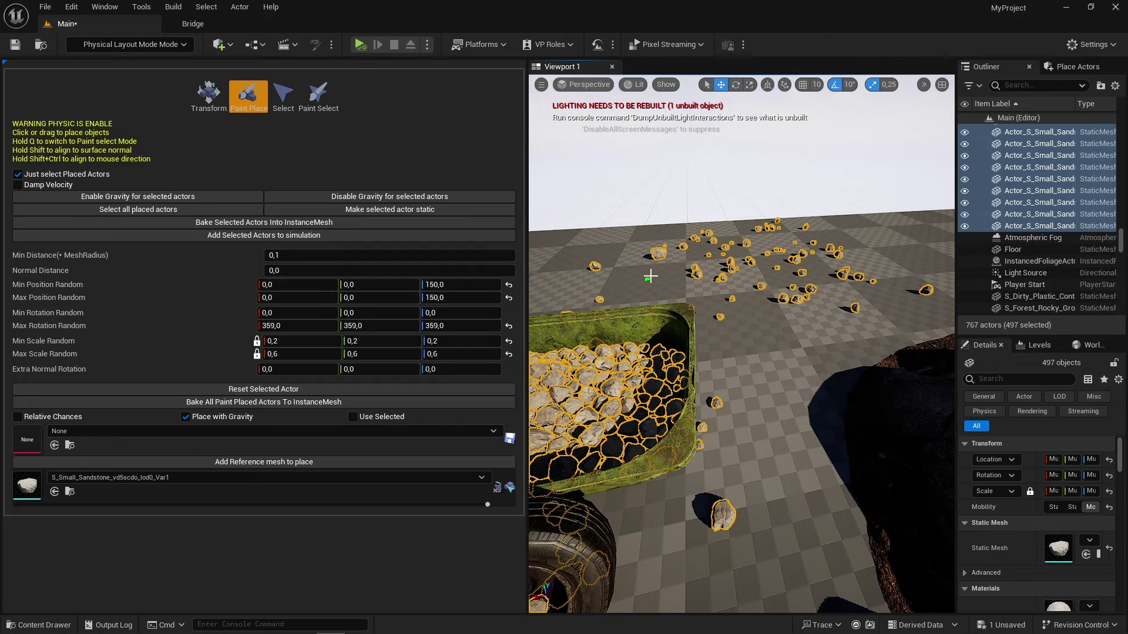
right_click_drag(650, 276, 672, 272)
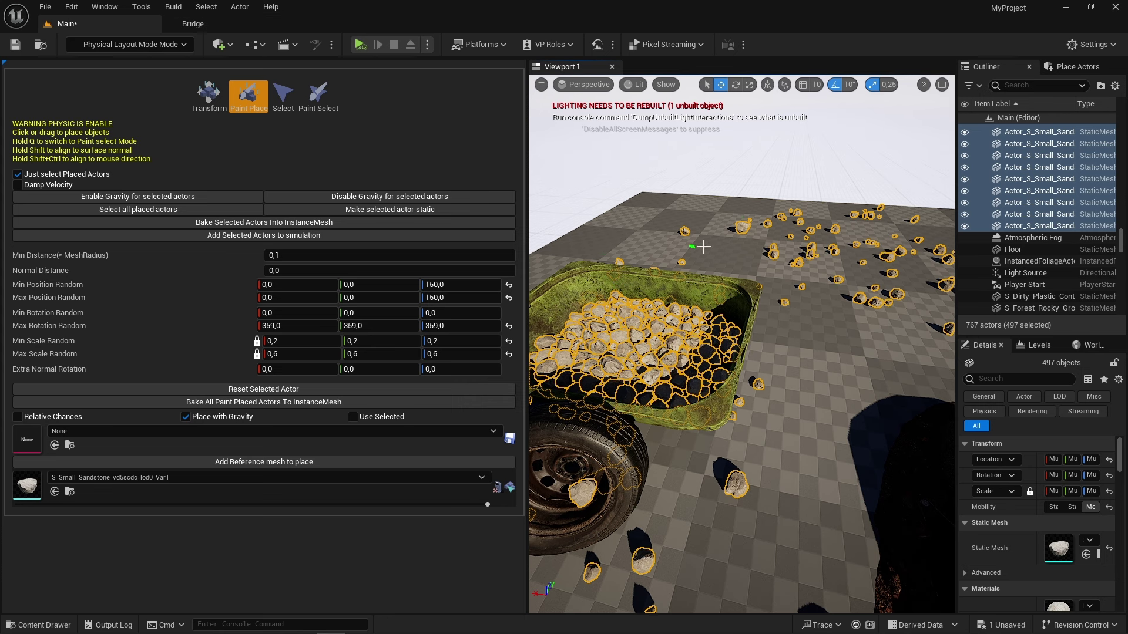
left_click(244, 12)
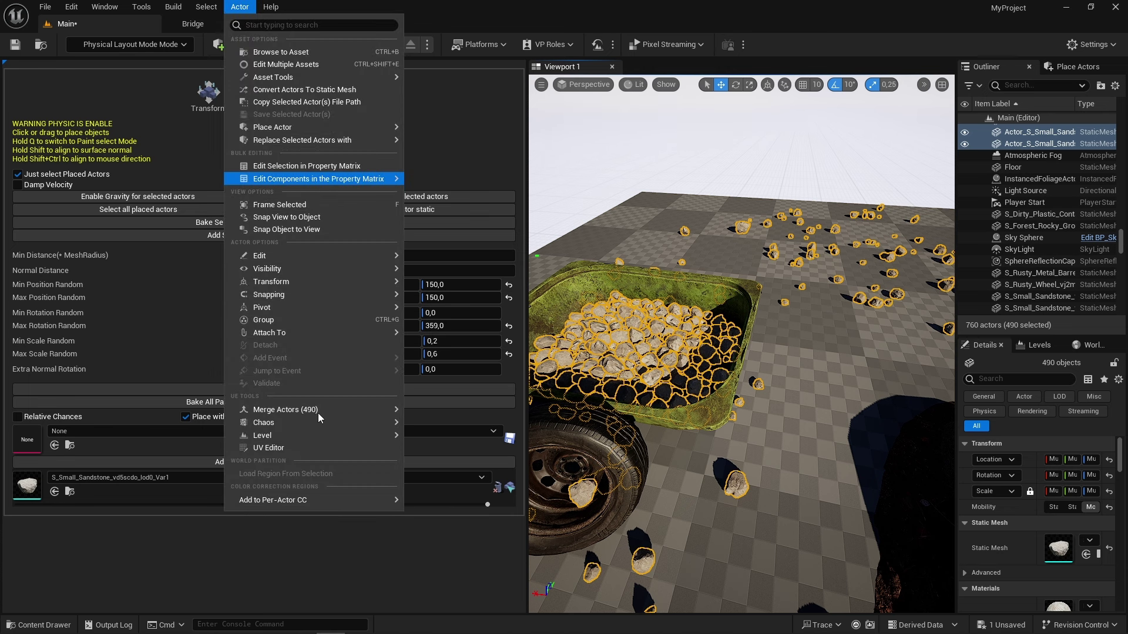
mouse_move(298, 410)
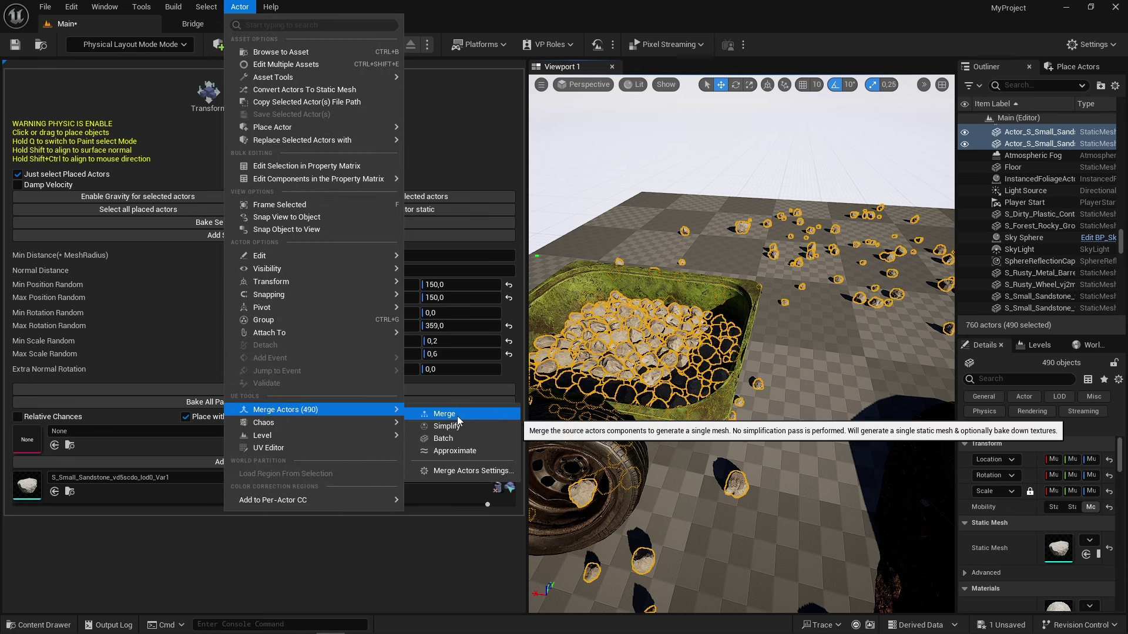
mouse_move(272, 499)
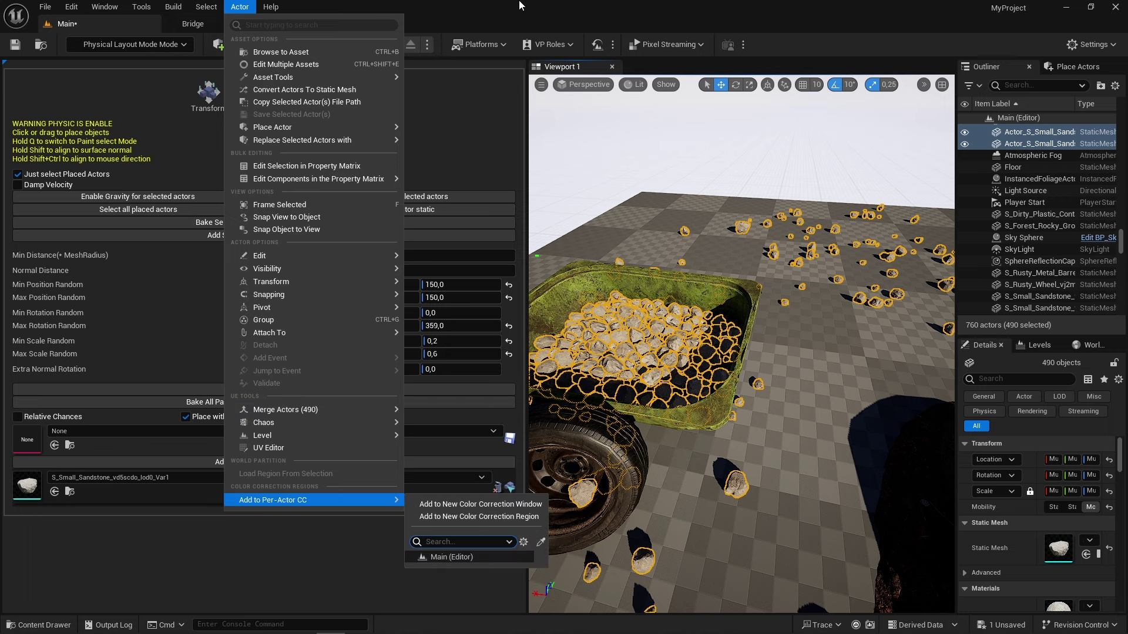
right_click_drag(758, 361, 633, 342)
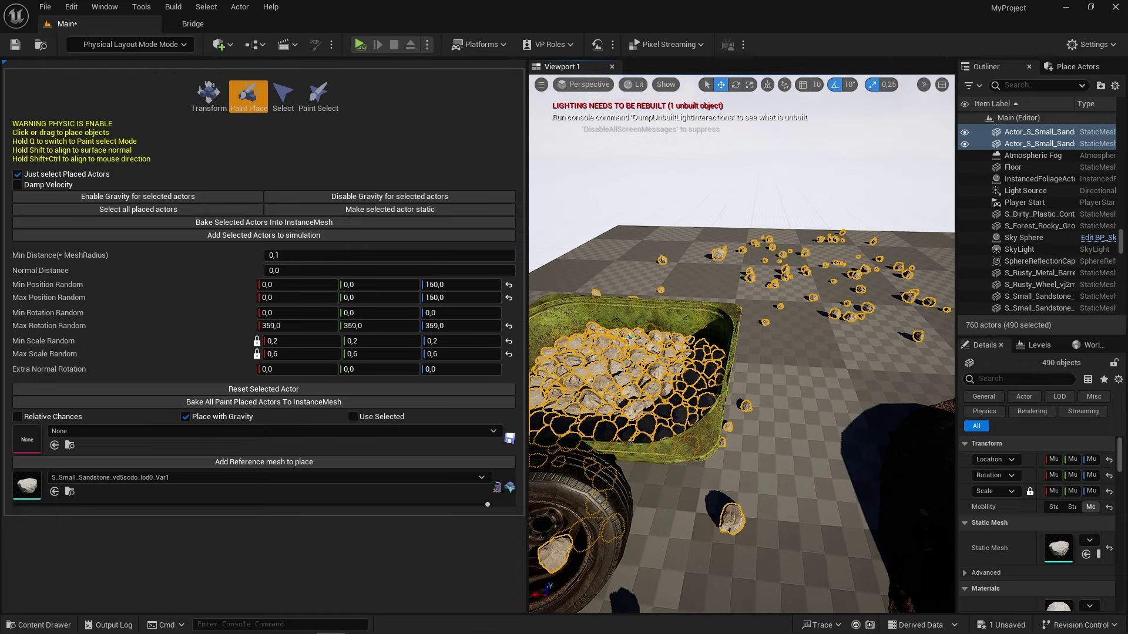
- Apply Make selected actor static to the selected sandstone rocks
right_click_drag(599, 326, 564, 326)
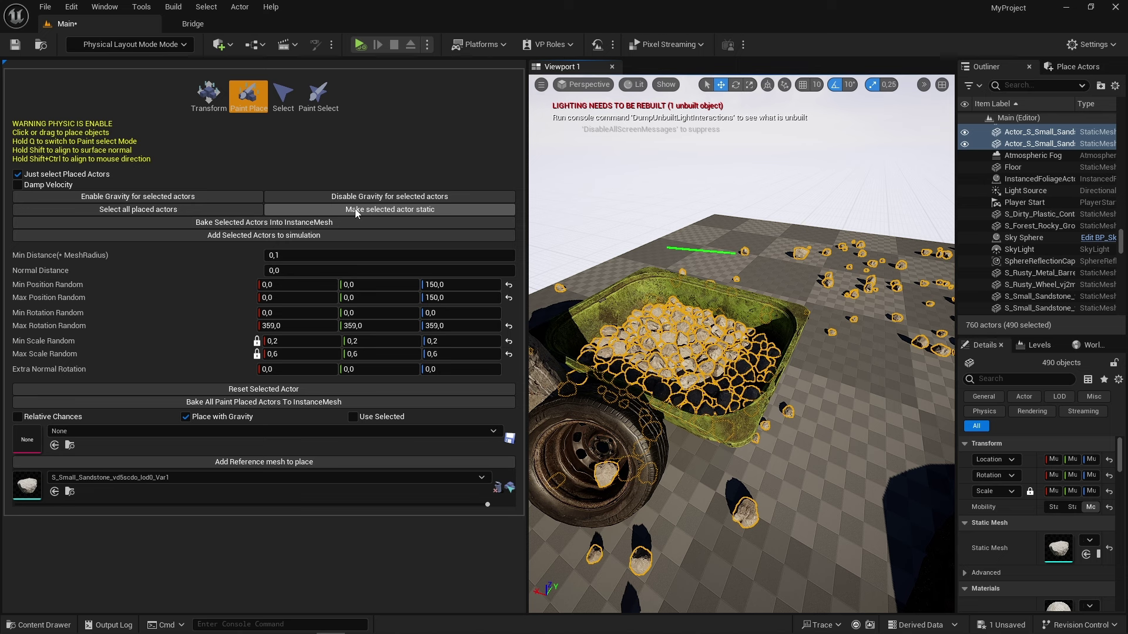
left_click(394, 210)
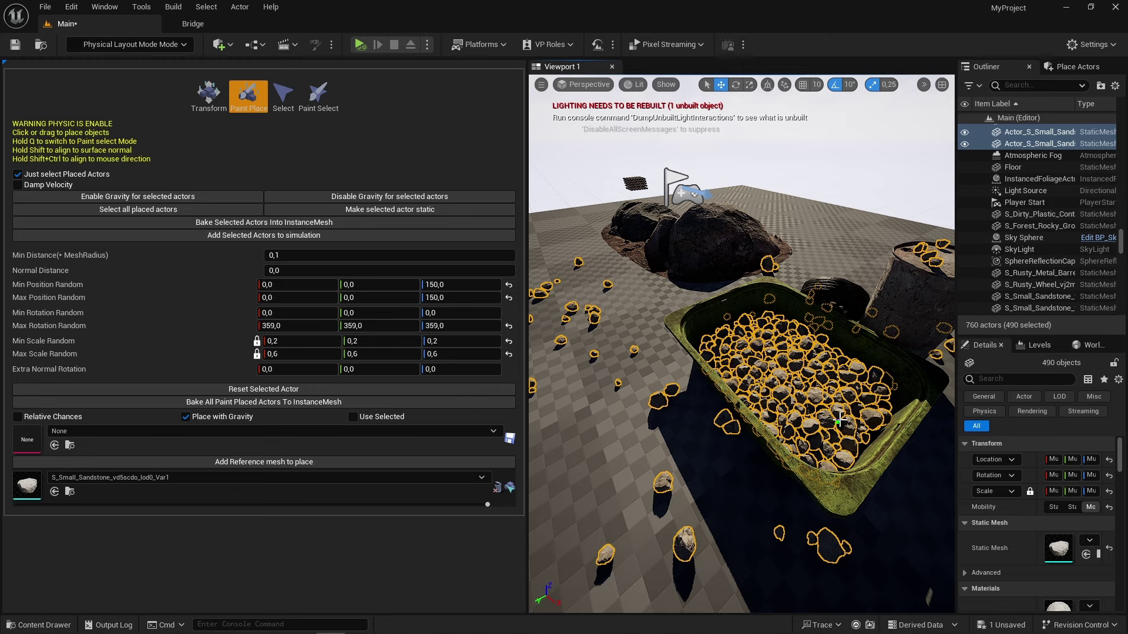
right_click_drag(839, 418, 790, 370)
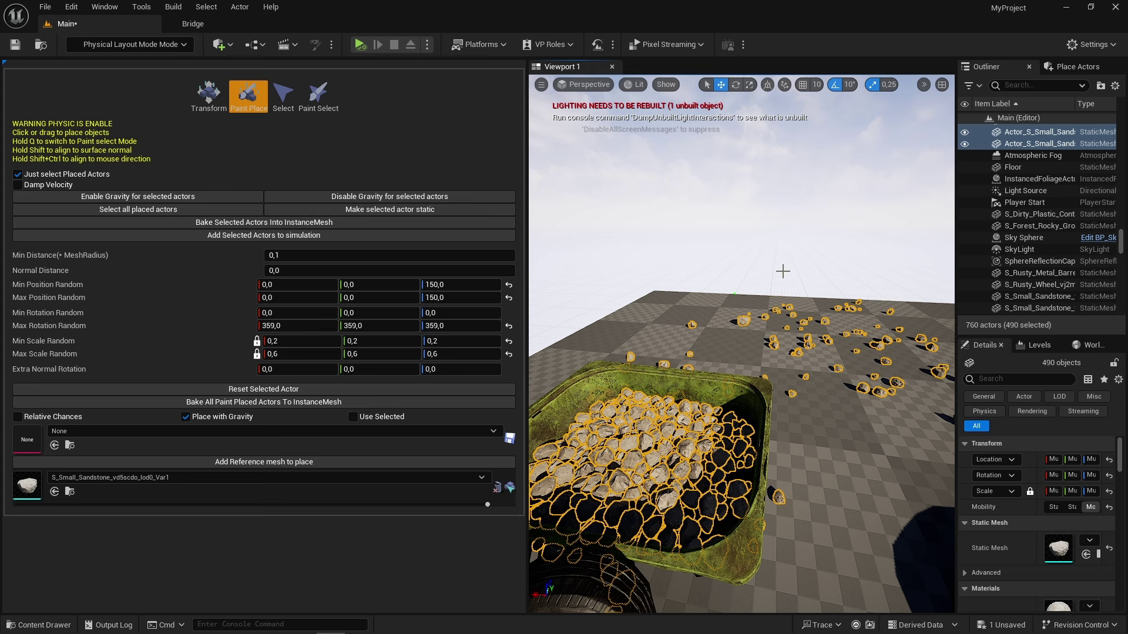
right_click_drag(755, 292, 758, 318)
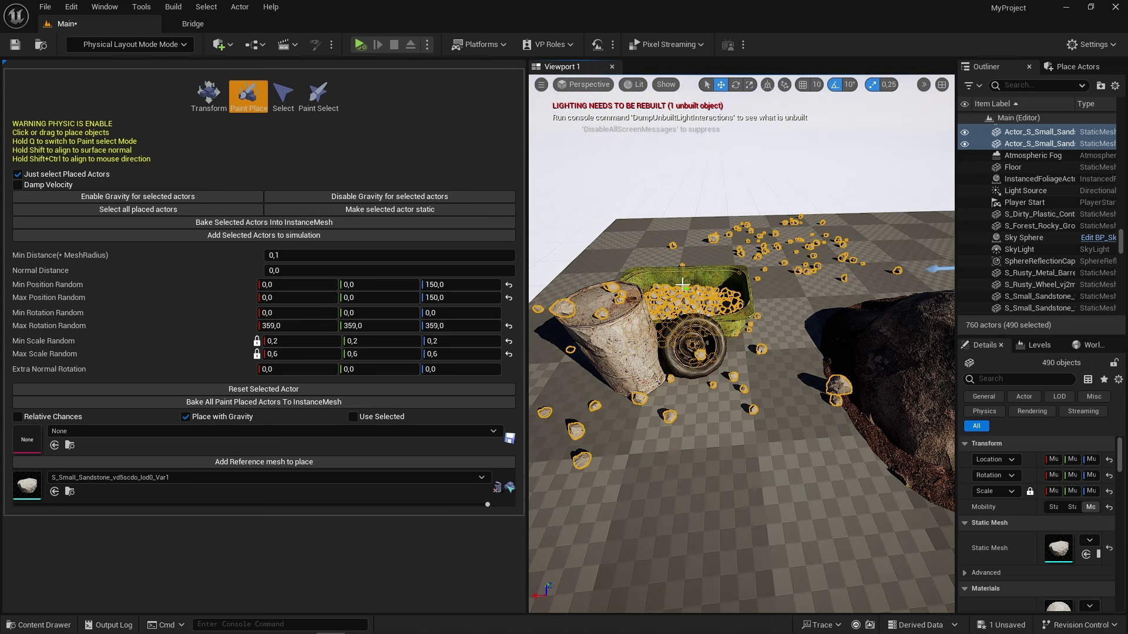
right_click_drag(619, 170, 646, 171)
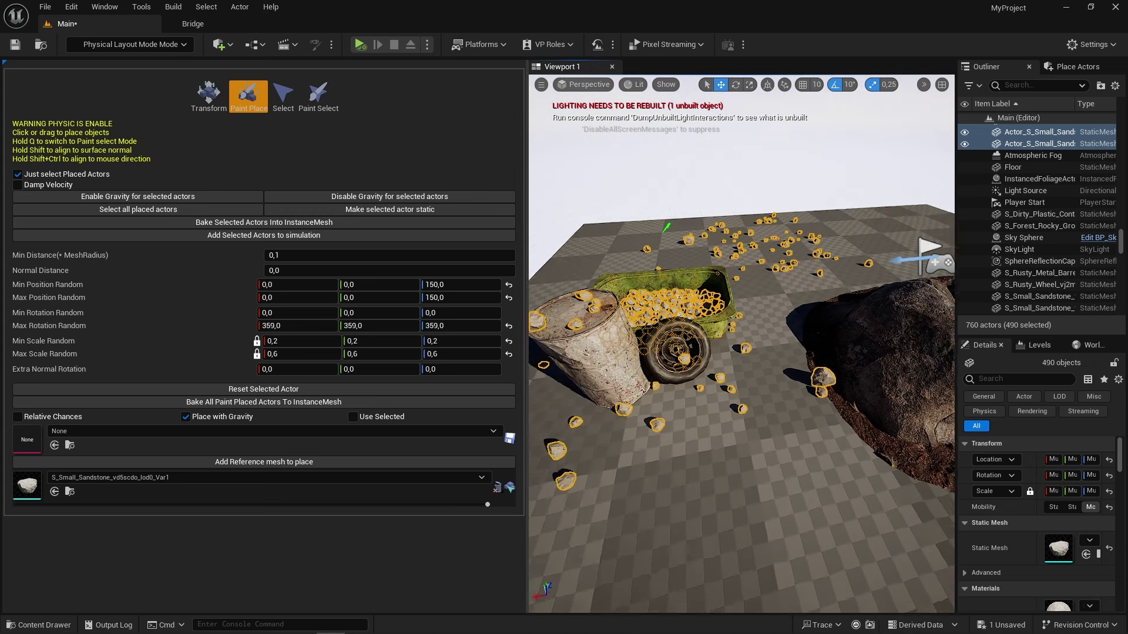
- Confirm Static mobility in Selection Mode, then return to Physical Layout Mode's Paint Place
left_click(108, 47)
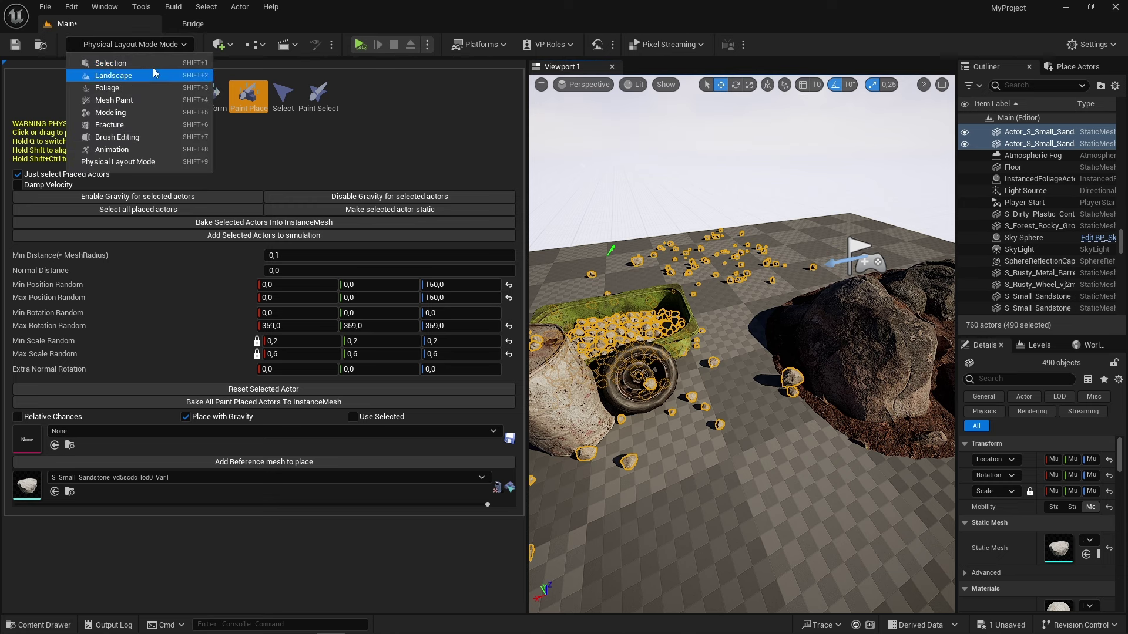
left_click(132, 64)
left_click(125, 47)
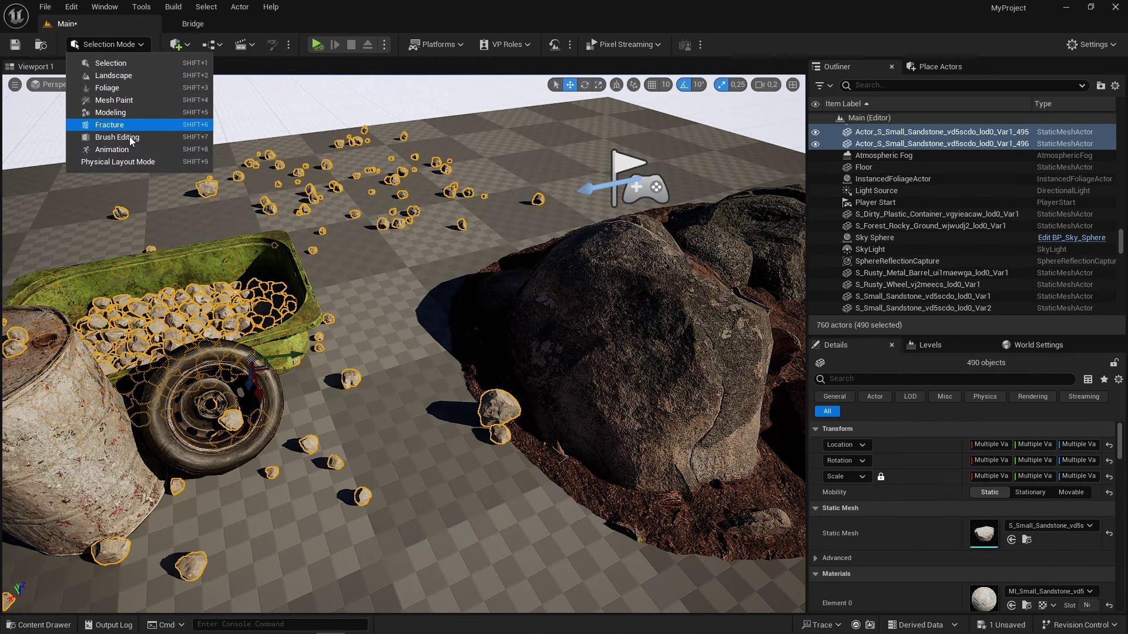
left_click(133, 163)
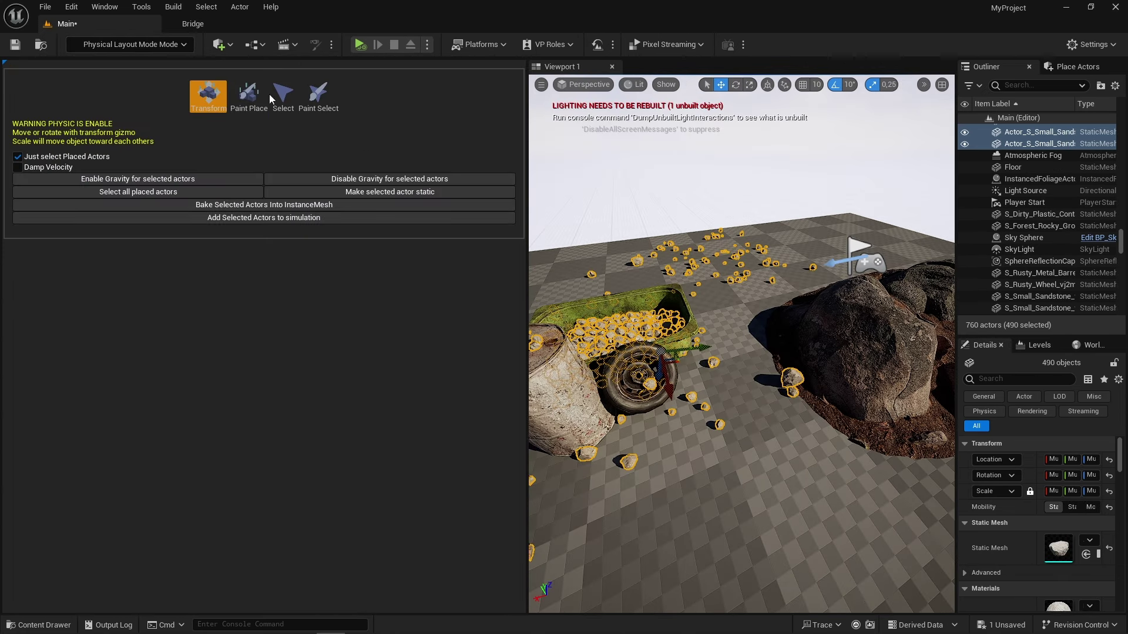
right_click_drag(601, 229, 588, 235)
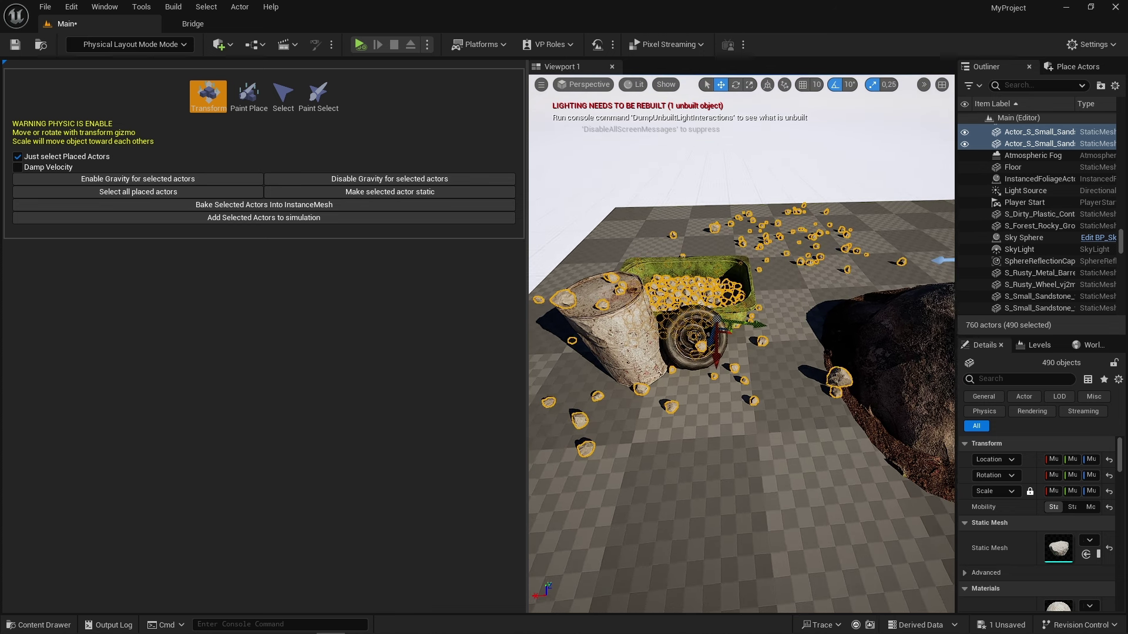
left_click(249, 94)
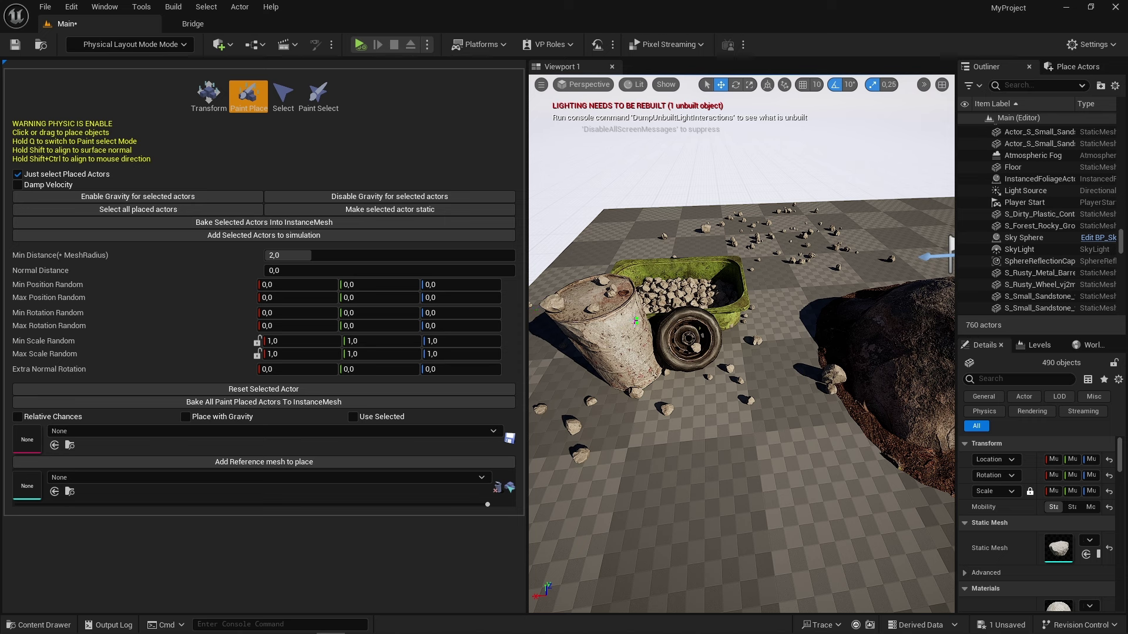
left_click_drag(619, 243, 619, 273)
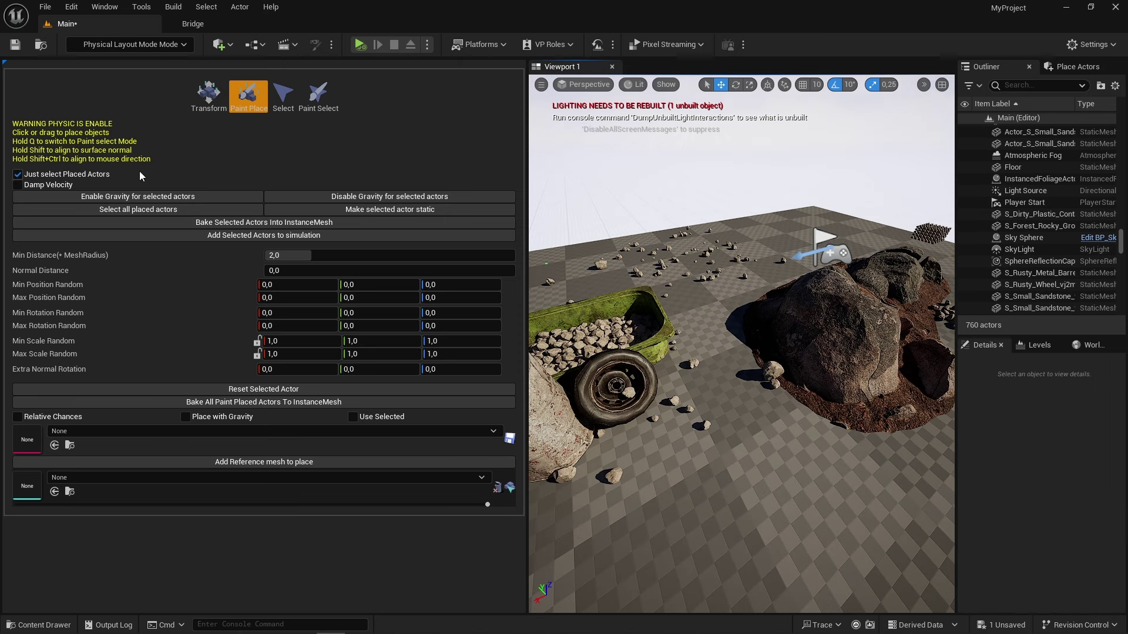
mouse_move(609, 161)
right_mouse_down()
mouse_move(793, 160)
mouse_move(675, 135)
mouse_move(764, 176)
mouse_move(764, 141)
right_mouse_up()
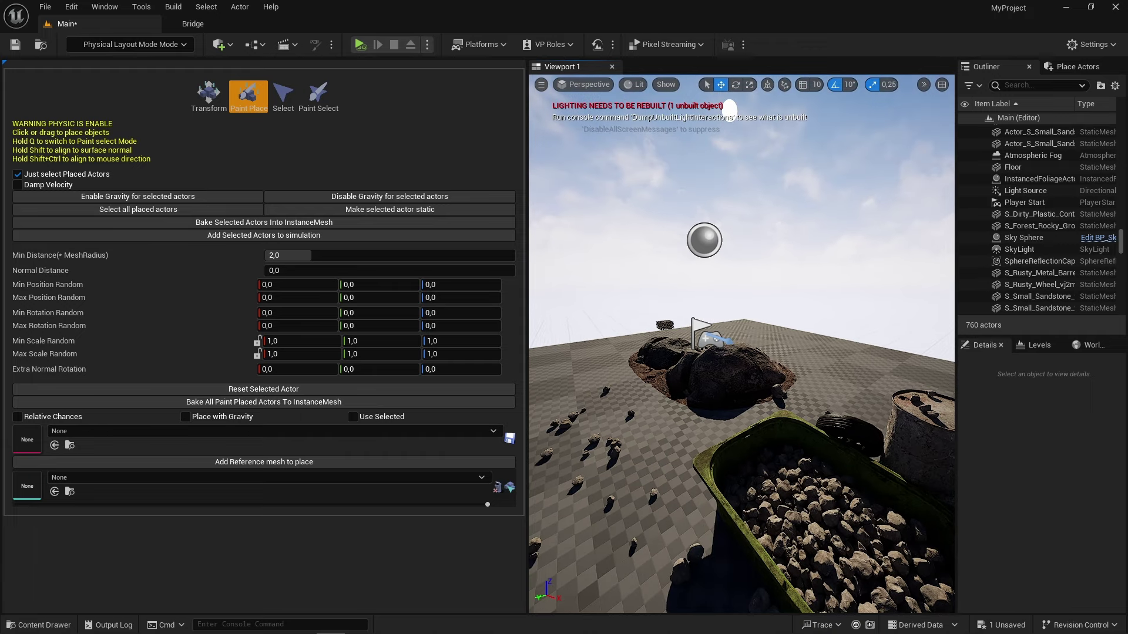
mouse_move(730, 108)
right_mouse_down()
mouse_move(793, 94)
mouse_move(734, 153)
mouse_move(719, 354)
right_mouse_up()
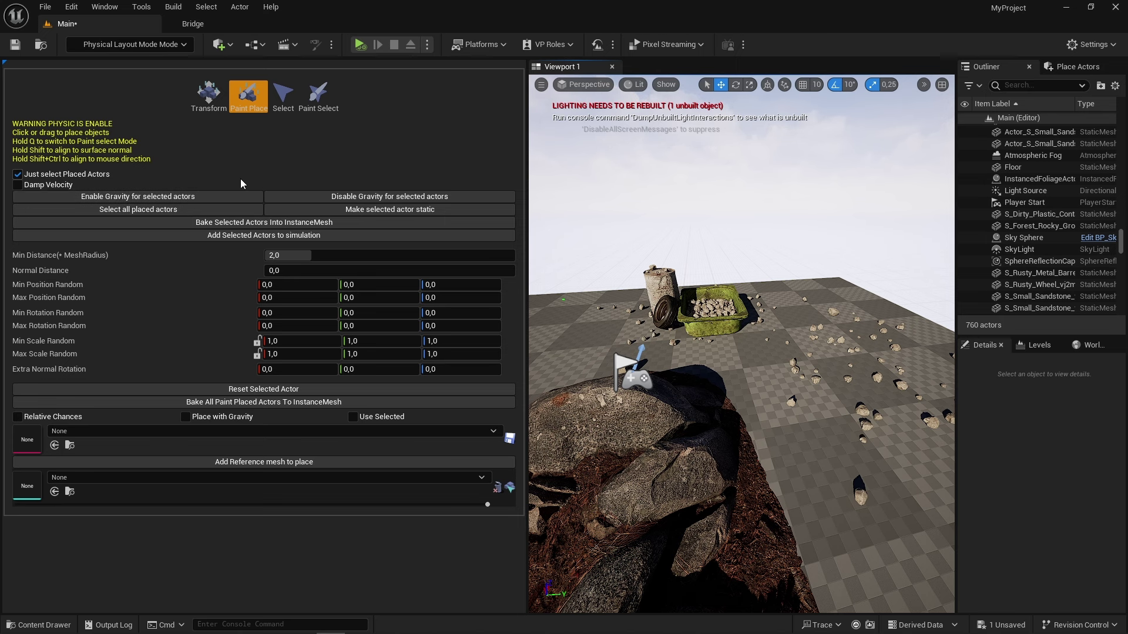
right_click_drag(662, 271, 683, 272)
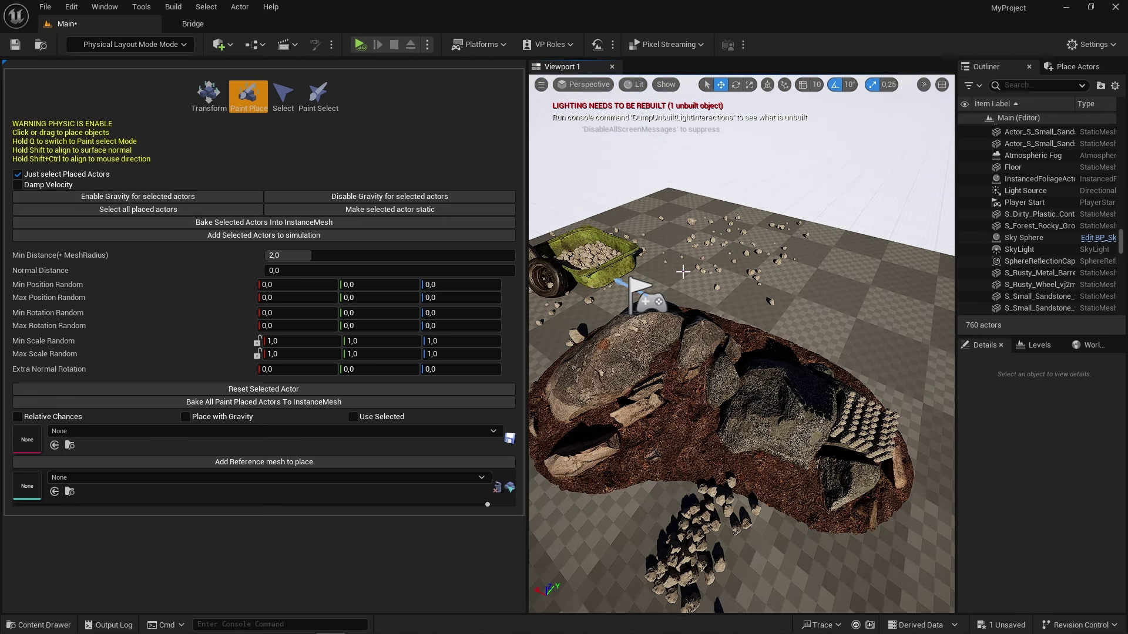